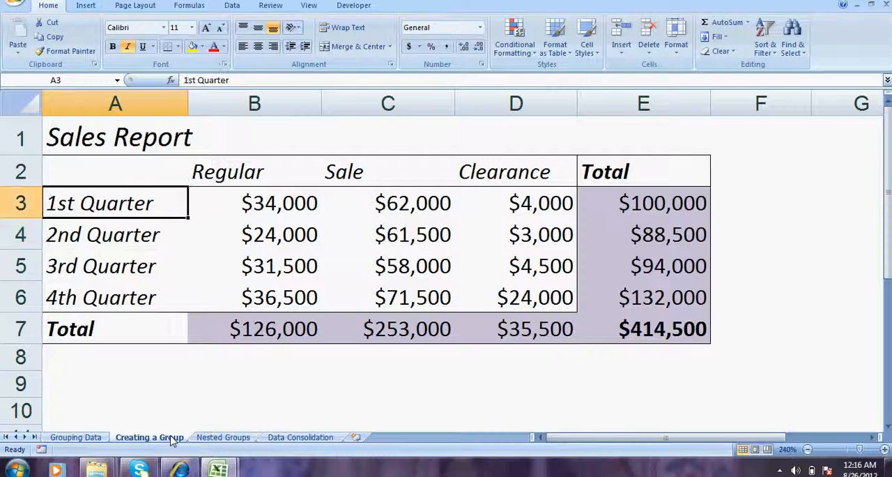
- Review the quarter labels in column A of the Sales Report on the Creating a Group sheet
{"action": "key", "text": "Down"}
{"action": "key", "text": "Down"}
{"action": "key", "text": "Down"}
- Examine the quarterly figures in the Regular, Sale and Clearance columns, cell by cell
{"action": "key", "text": "Up"}
{"action": "key", "text": "Up"}
{"action": "key", "text": "Up"}
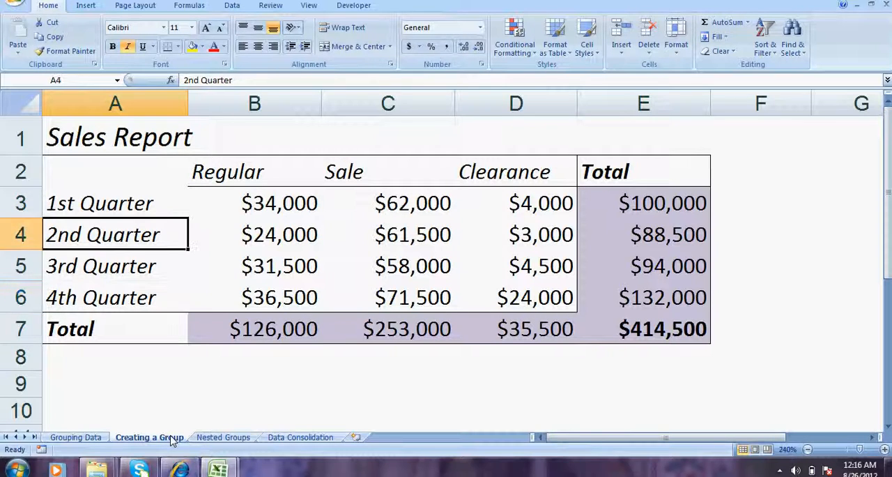
{"action": "key", "text": "Down"}
{"action": "key", "text": "Down"}
{"action": "key", "text": "Down"}
{"action": "key", "text": "Right"}
{"action": "key", "text": "Up"}
{"action": "key", "text": "Up"}
{"action": "key", "text": "Up"}
{"action": "key", "text": "Up"}
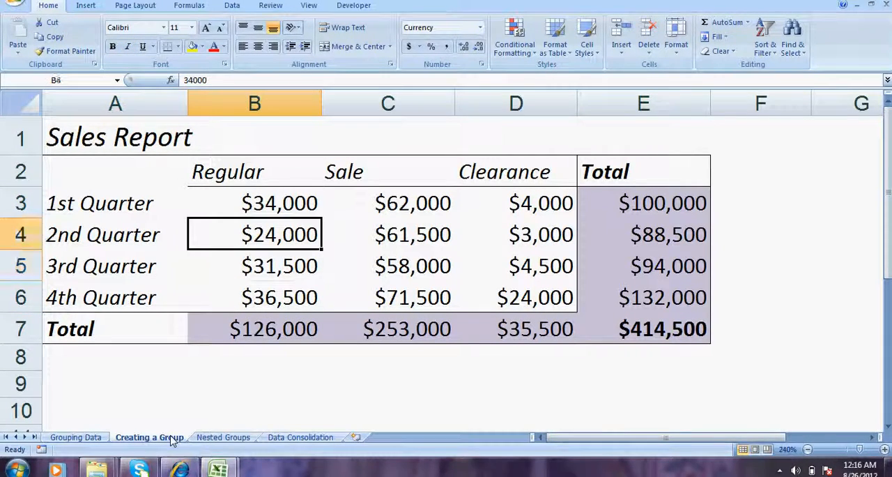
{"action": "key", "text": "Down"}
{"action": "key", "text": "Down"}
{"action": "key", "text": "Down"}
{"action": "key", "text": "Down"}
{"action": "key", "text": "Right"}
{"action": "key", "text": "Up"}
{"action": "key", "text": "Up"}
{"action": "key", "text": "Up"}
{"action": "key", "text": "Up"}
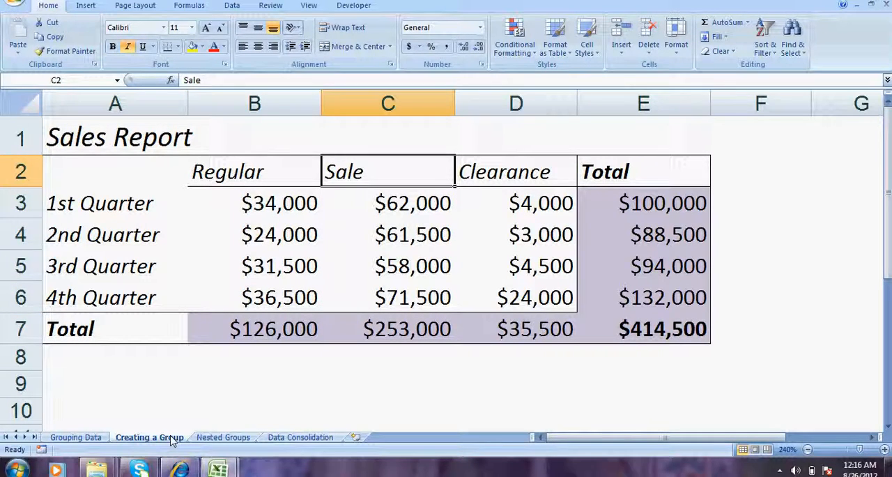
{"action": "key", "text": "Down"}
{"action": "key", "text": "Up"}
{"action": "key", "text": "Down"}
{"action": "key", "text": "Down"}
{"action": "key", "text": "Down"}
{"action": "key", "text": "Down"}
{"action": "key", "text": "Right"}
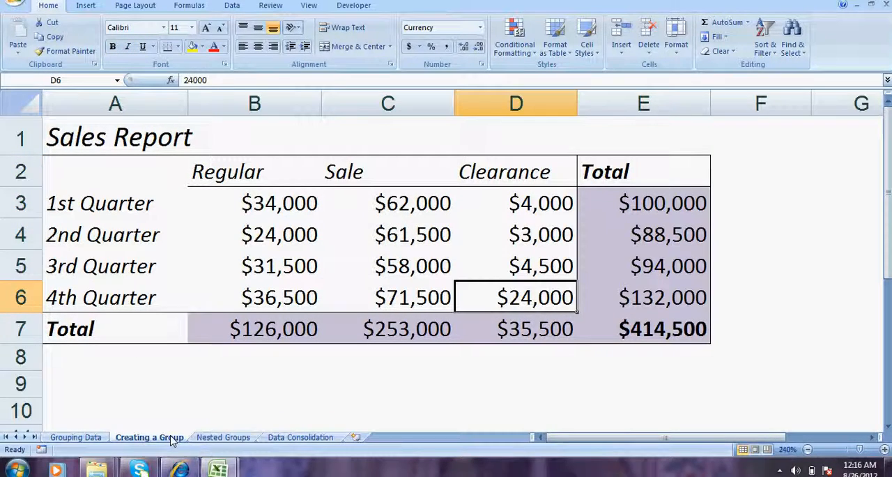
{"action": "key", "text": "Up"}
{"action": "key", "text": "Up"}
{"action": "key", "text": "Up"}
{"action": "key", "text": "Up"}
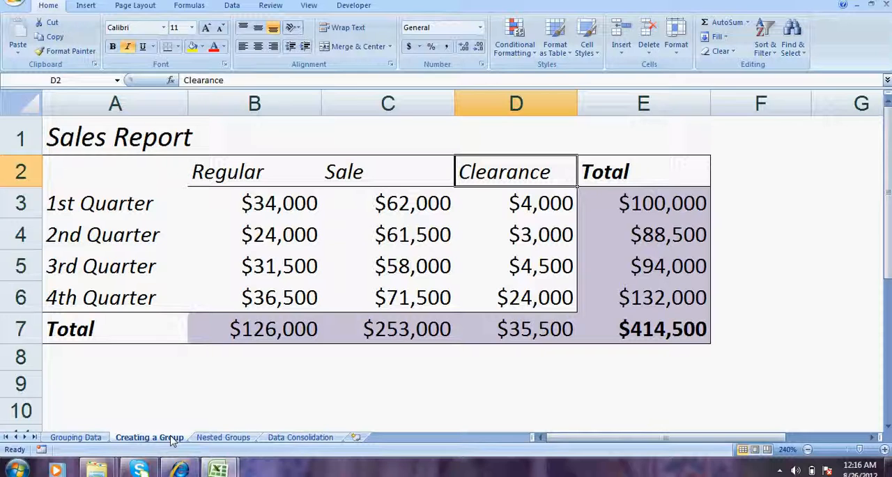
- Review the Regular, Sale and Clearance headings together with their first-quarter figures
{"action": "key", "text": "Left"}
{"action": "key", "text": "Left"}
{"action": "key", "text": "Right"}
{"action": "key", "text": "Right"}
{"action": "key", "text": "Left"}
{"action": "key", "text": "Left"}
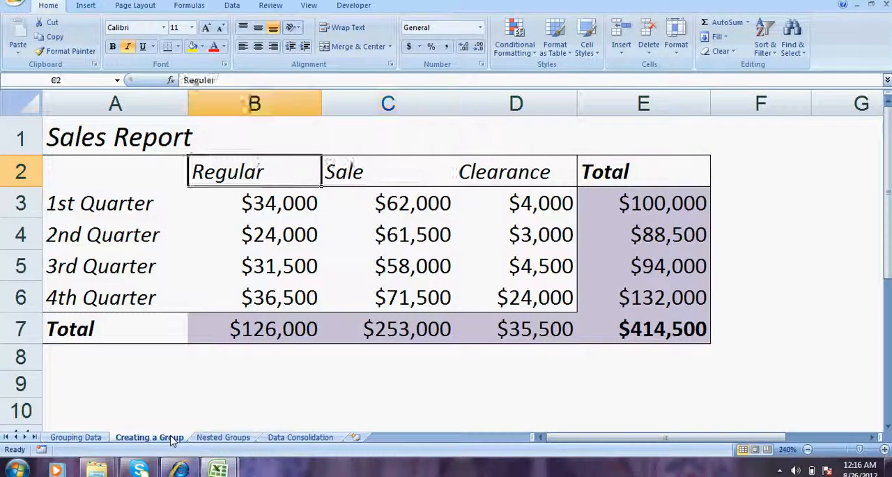
{"action": "key", "text": "Left"}
{"action": "key", "text": "Right"}
{"action": "key", "text": "Down"}
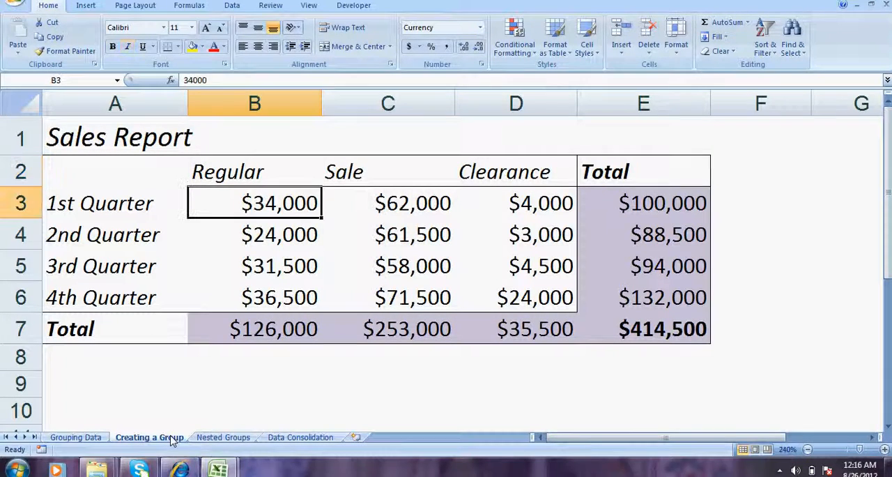
{"action": "key", "text": "Left"}
{"action": "key", "text": "Right"}
{"action": "key", "text": "Up"}
{"action": "key", "text": "Right"}
{"action": "key", "text": "Down"}
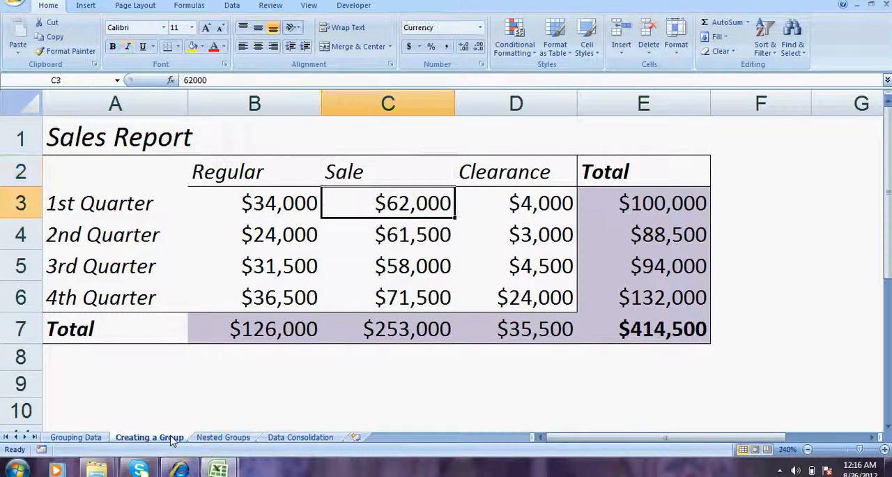
{"action": "key", "text": "Right"}
{"action": "key", "text": "Up"}
{"action": "key", "text": "Down"}
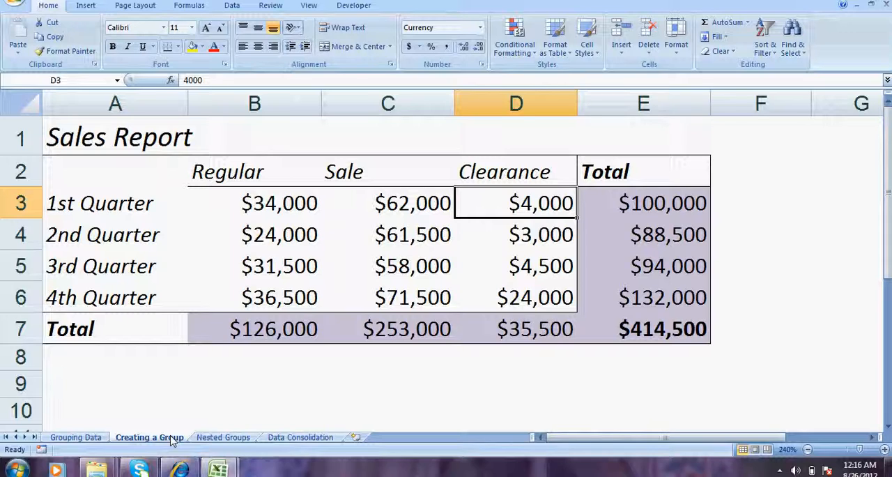
- Examine the first-quarter row across to its total, and the start of the second-quarter row
{"action": "key", "text": "Left"}
{"action": "key", "text": "Left"}
{"action": "key", "text": "Left"}
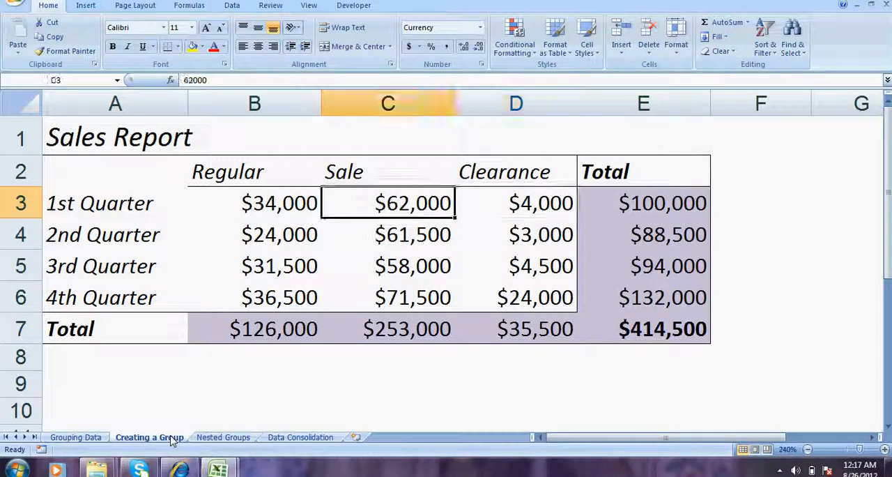
{"action": "key", "text": "Right"}
{"action": "key", "text": "Right"}
{"action": "key", "text": "Right"}
{"action": "key", "text": "Right"}
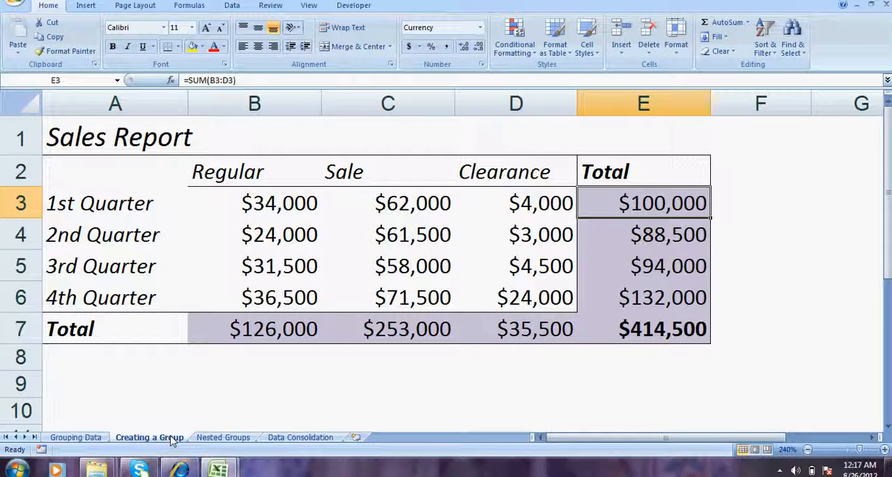
{"action": "key", "text": "Left"}
{"action": "key", "text": "Left"}
{"action": "key", "text": "Left"}
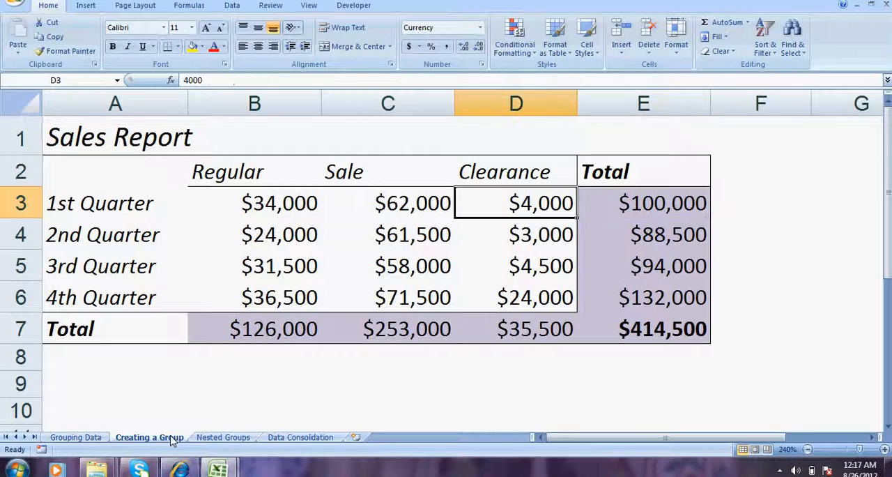
{"action": "key", "text": "Down"}
{"action": "key", "text": "Right"}
{"action": "key", "text": "Right"}
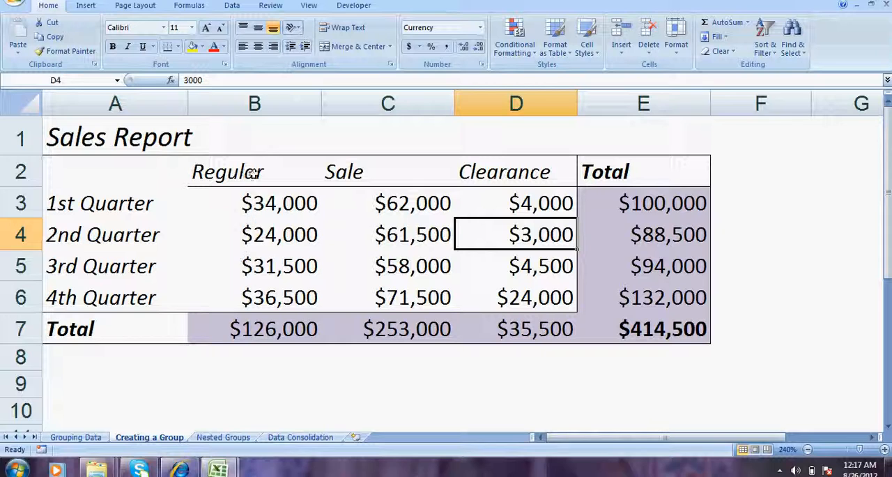
- Group columns B to D, which hold the Regular, Sale and Clearance figures
{"action": "left_click_drag", "start_coordinate": [270, 105], "coordinate": [479, 101]}
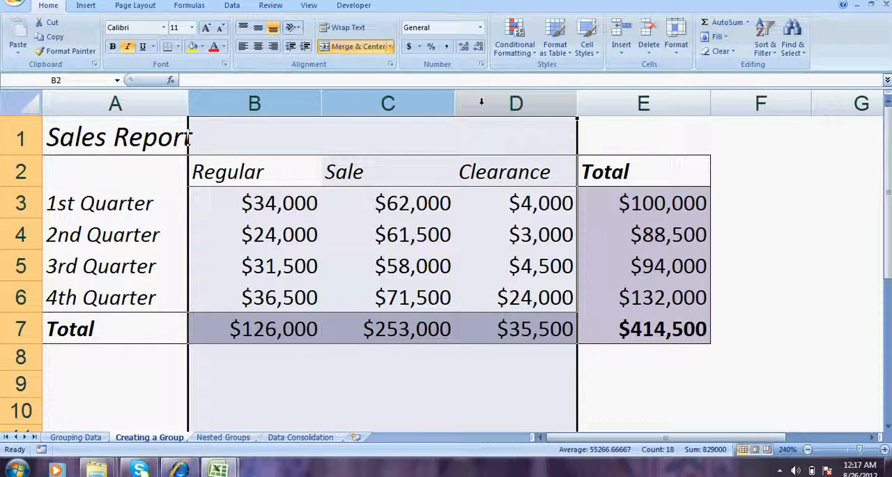
{"action": "left_click", "coordinate": [386, 201]}
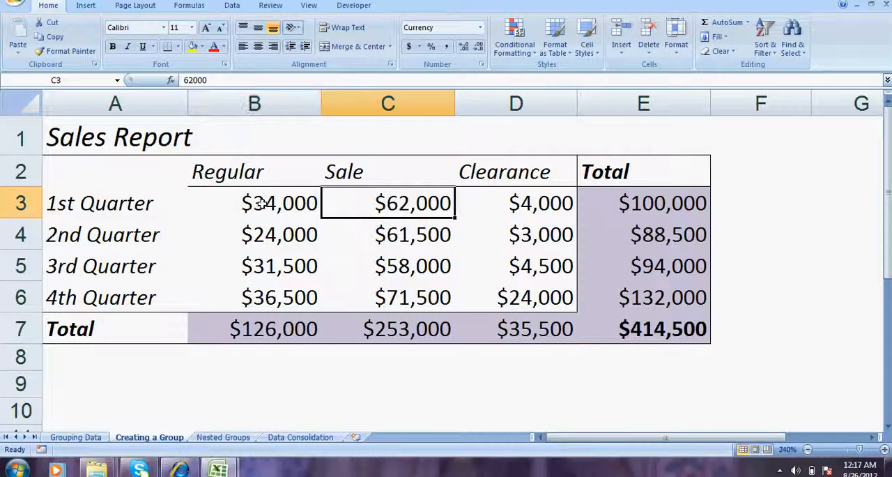
{"action": "left_click", "coordinate": [268, 93]}
{"action": "left_click_drag", "start_coordinate": [267, 93], "coordinate": [464, 95]}
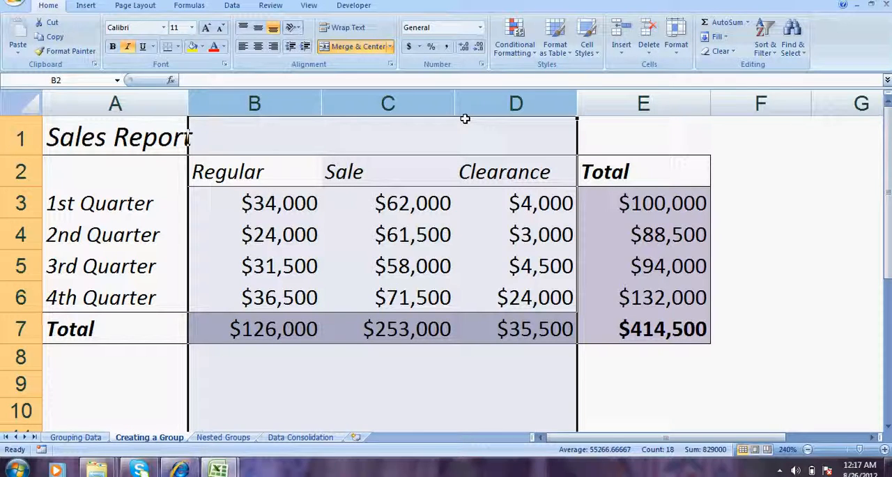
{"action": "left_click", "coordinate": [236, 5]}
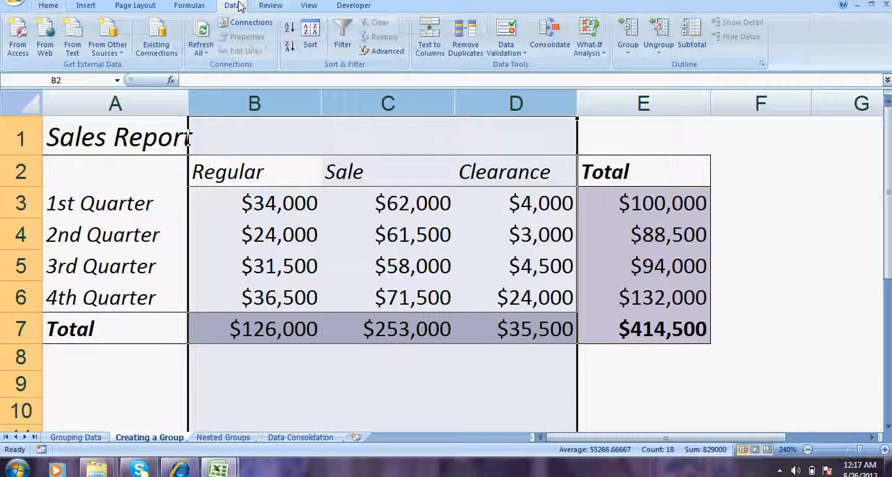
{"action": "left_click", "coordinate": [626, 54]}
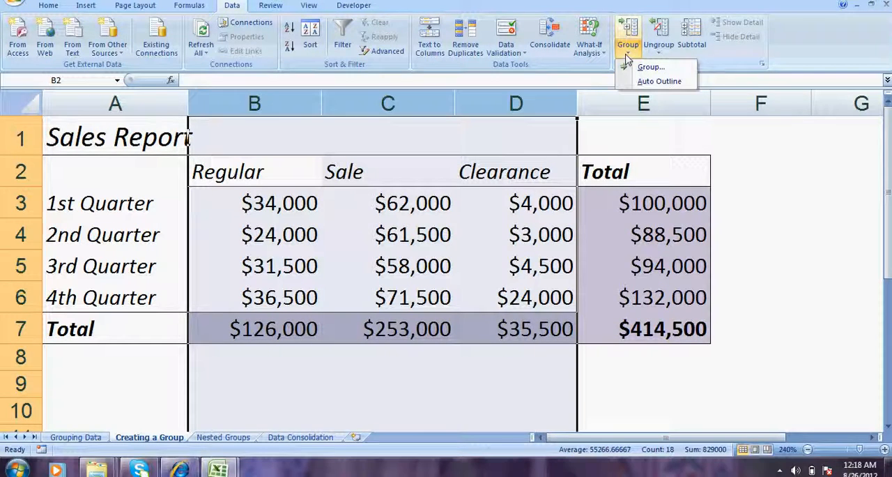
{"action": "left_click", "coordinate": [630, 67]}
{"action": "left_click", "coordinate": [487, 257]}
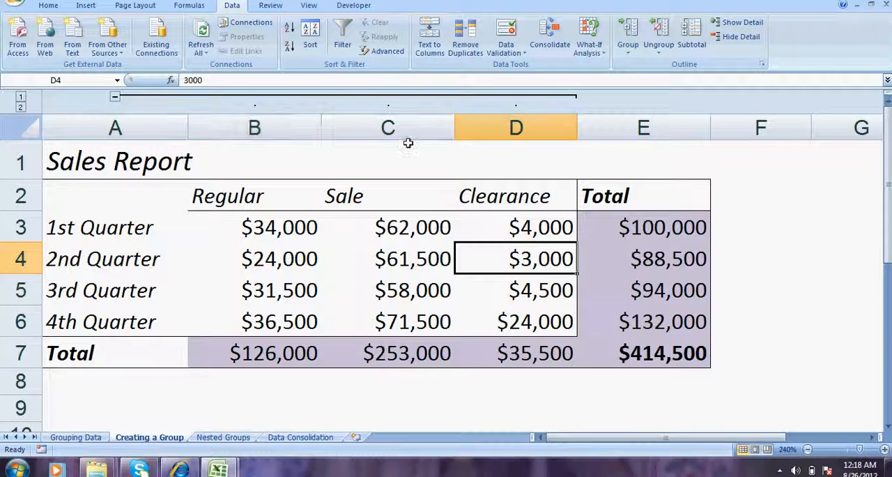
- Collapse the column group and inspect the total formulas for the 1st and 2nd Quarter
{"action": "left_click", "coordinate": [116, 99]}
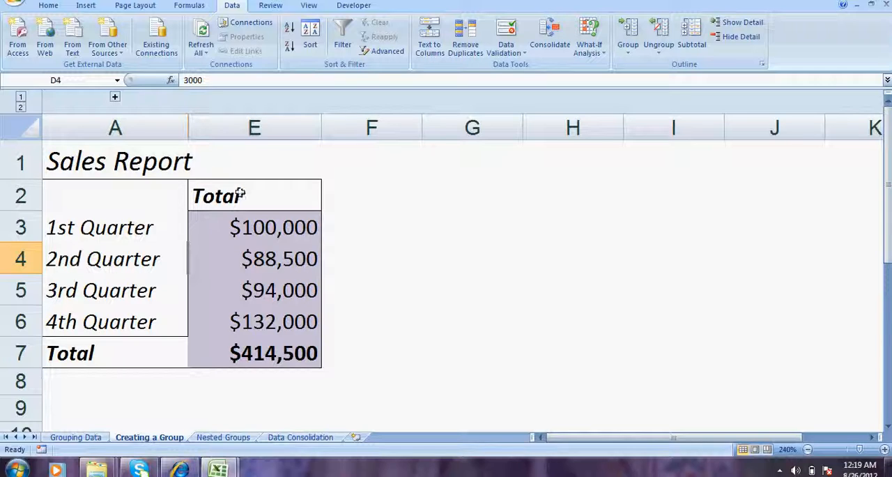
{"action": "left_click", "coordinate": [235, 224]}
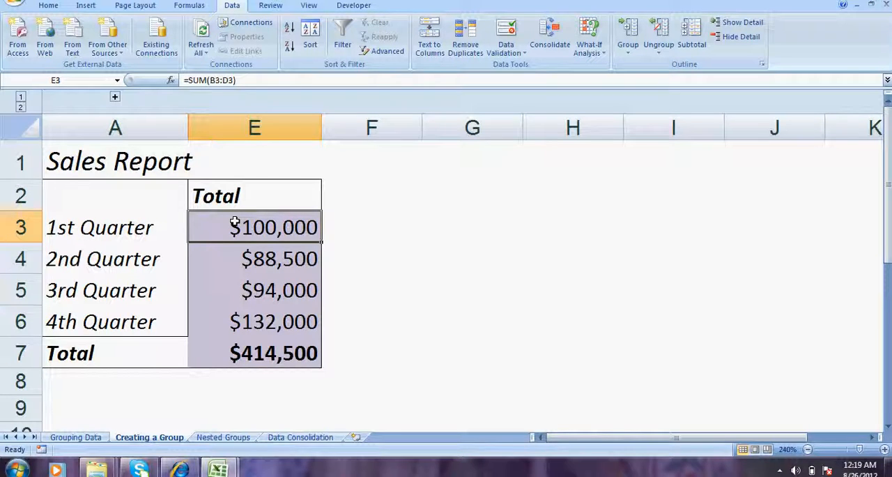
{"action": "double_click", "coordinate": [235, 224]}
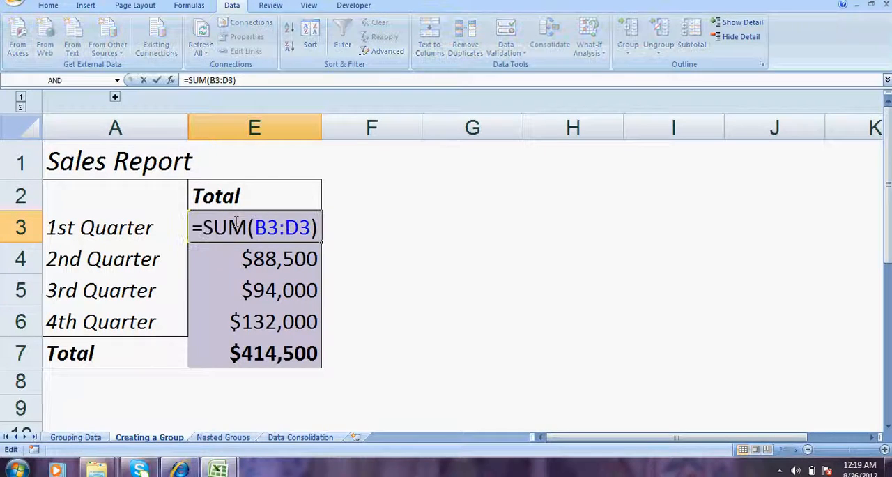
{"action": "left_click", "coordinate": [356, 239]}
{"action": "left_click", "coordinate": [286, 225]}
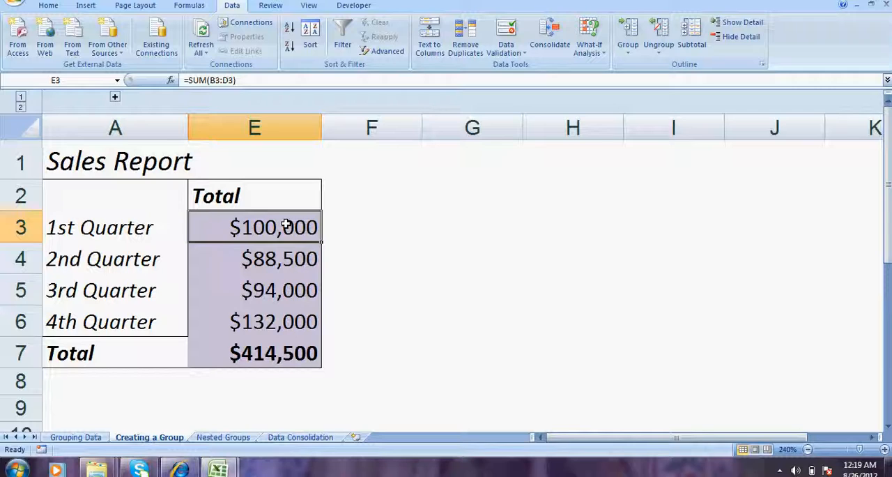
{"action": "key", "text": "Down"}
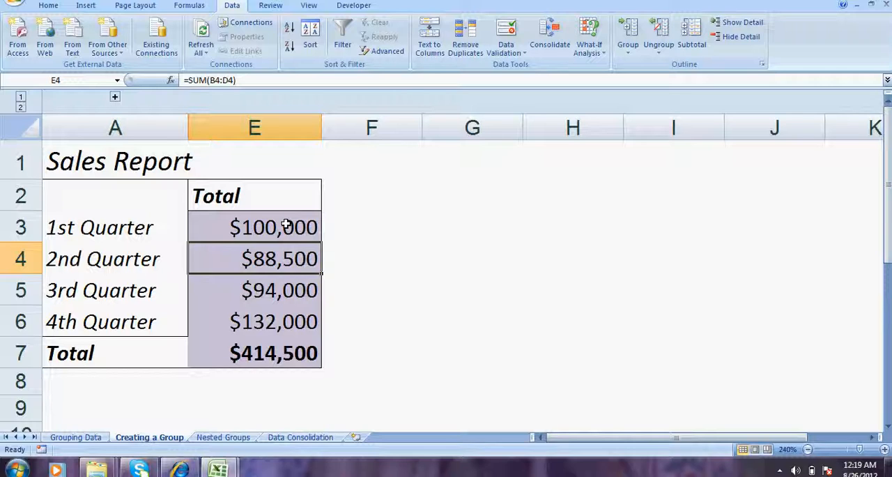
- Expand the column group and review the 2nd Quarter's Regular, Sale and Clearance figures
{"action": "left_click", "coordinate": [115, 97]}
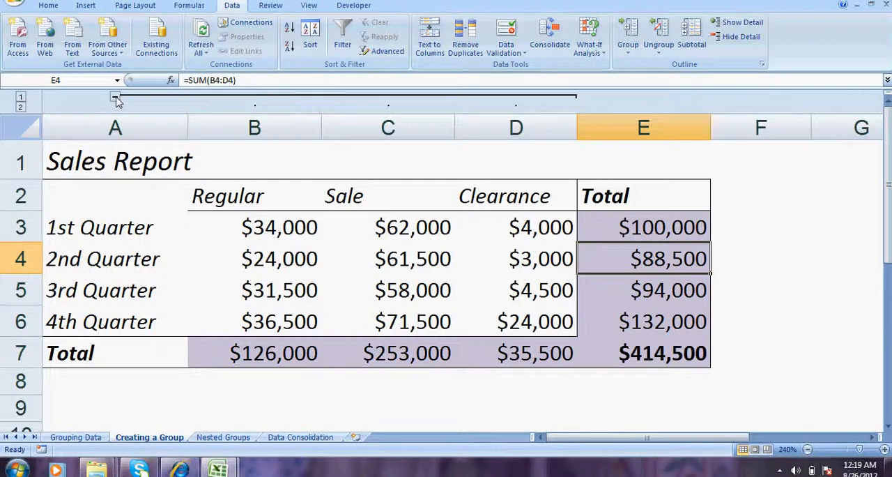
{"action": "left_click", "coordinate": [281, 254]}
{"action": "left_click", "coordinate": [395, 257]}
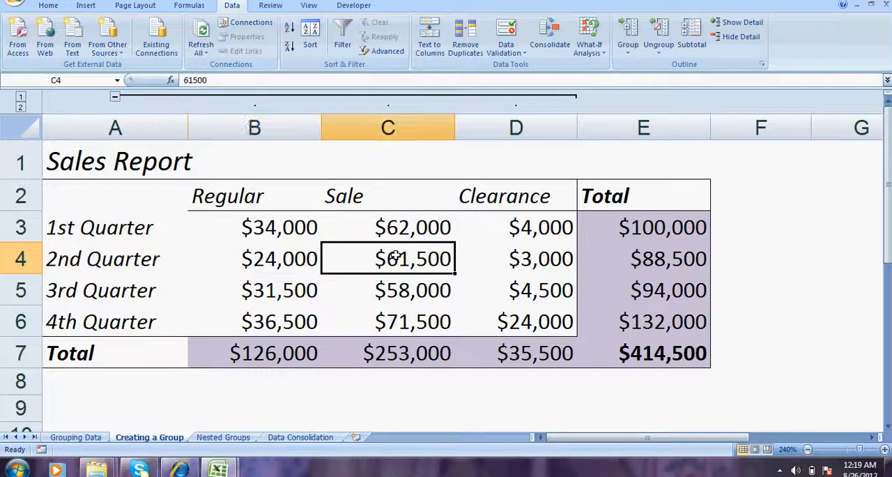
{"action": "left_click", "coordinate": [541, 252]}
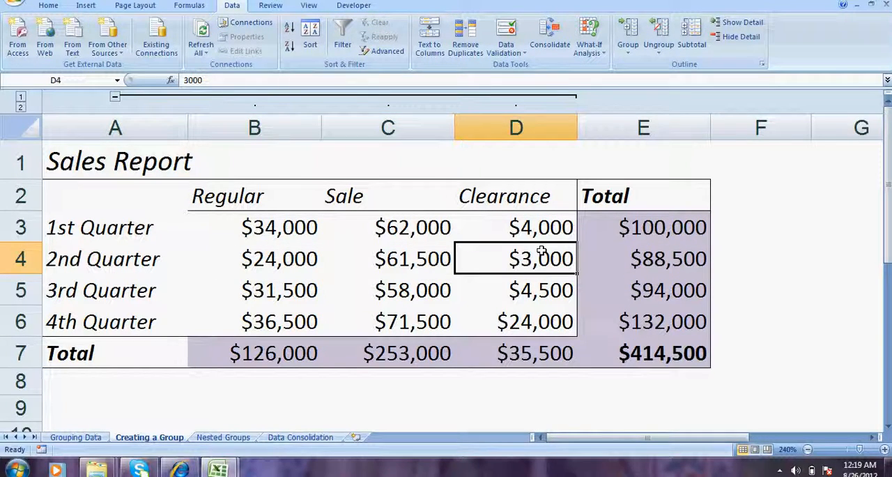
{"action": "key", "text": "Left"}
{"action": "key", "text": "Left"}
{"action": "key", "text": "Right"}
{"action": "key", "text": "Right"}
- Collapse the group of columns B to D once more and show its details again
{"action": "left_click", "coordinate": [115, 98]}
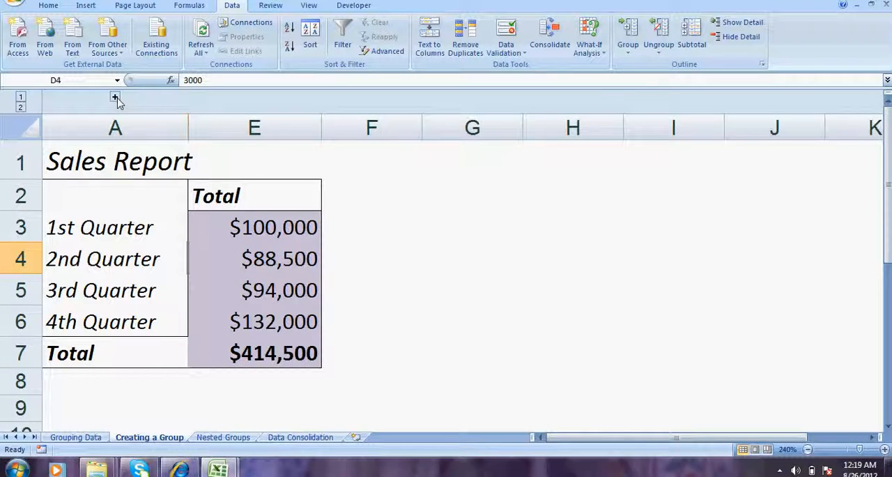
{"action": "left_click", "coordinate": [115, 98]}
{"action": "left_click", "coordinate": [20, 106]}
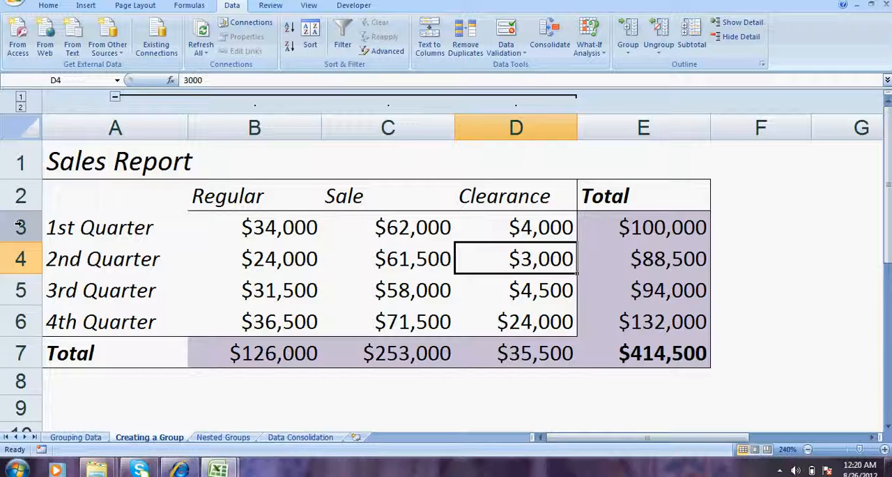
- Group rows 3 to 6, which hold the 1st to 4th Quarter data
{"action": "left_click_drag", "start_coordinate": [249, 120], "coordinate": [505, 125]}
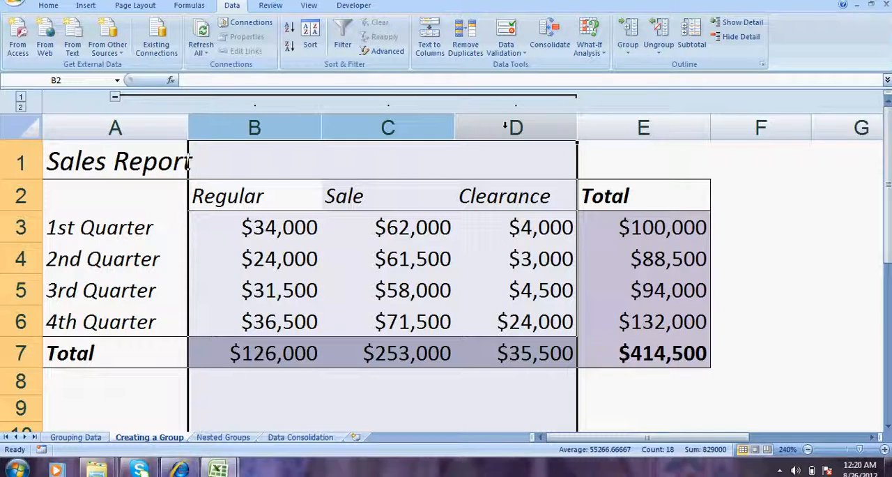
{"action": "left_click", "coordinate": [492, 226]}
{"action": "left_click_drag", "start_coordinate": [20, 226], "coordinate": [21, 321]}
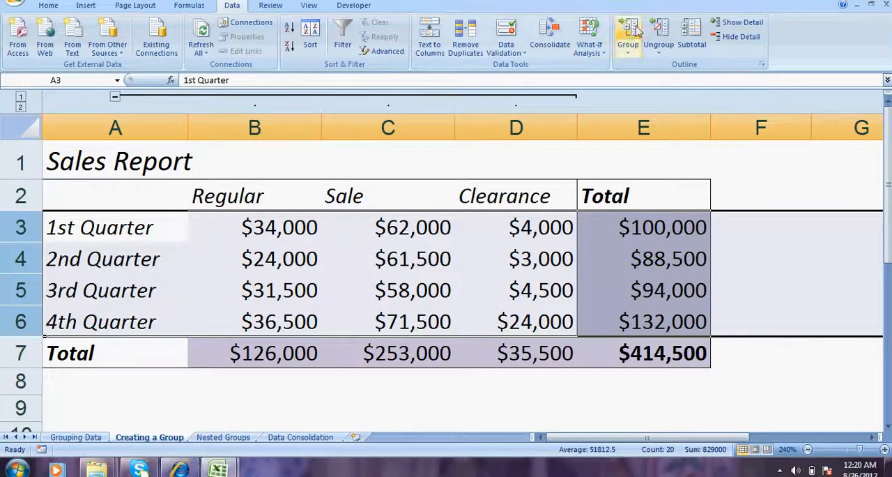
{"action": "left_click", "coordinate": [629, 47]}
{"action": "left_click", "coordinate": [640, 67]}
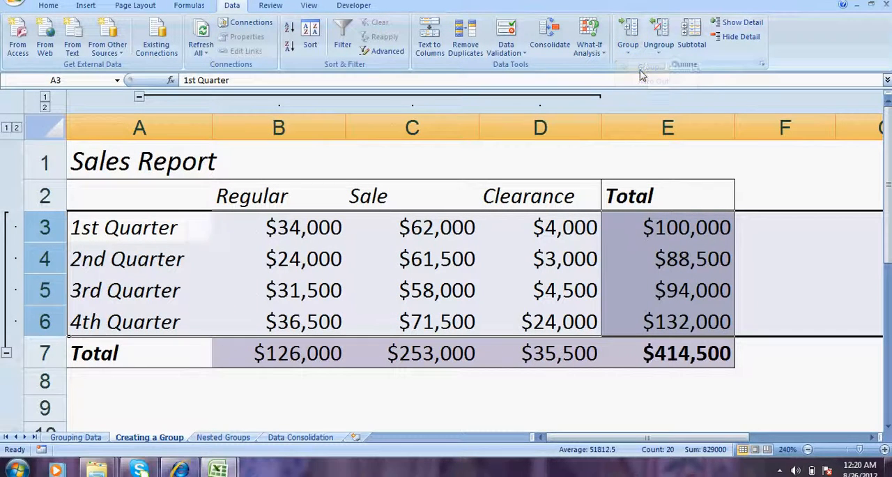
- Collapse both the quarter rows group and the sales category columns group, and select the grand total in E7
{"action": "left_click", "coordinate": [7, 354]}
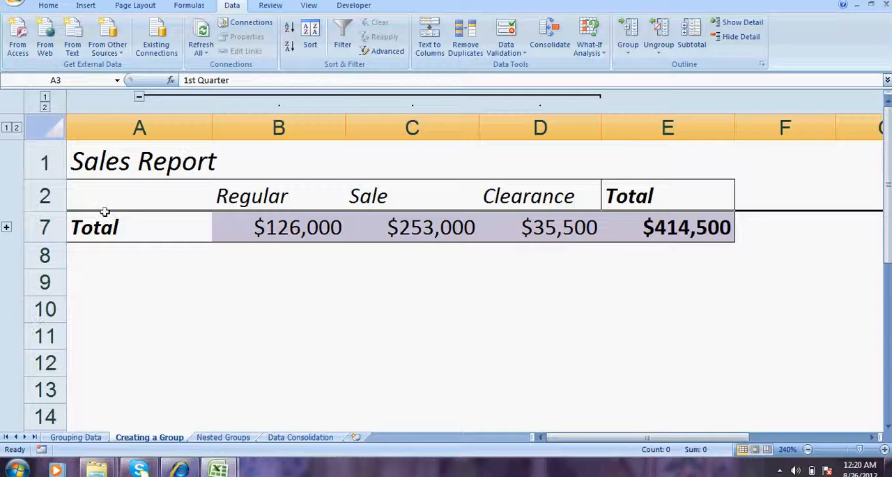
{"action": "left_click", "coordinate": [139, 97]}
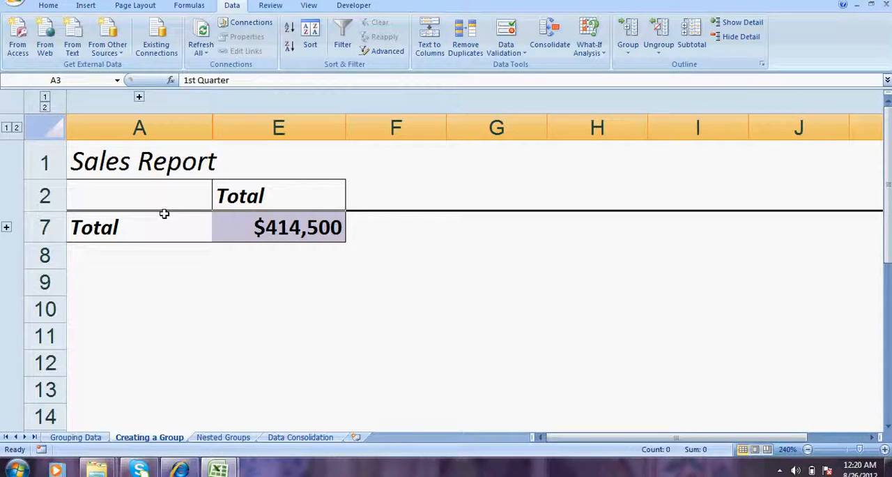
{"action": "left_click", "coordinate": [254, 227]}
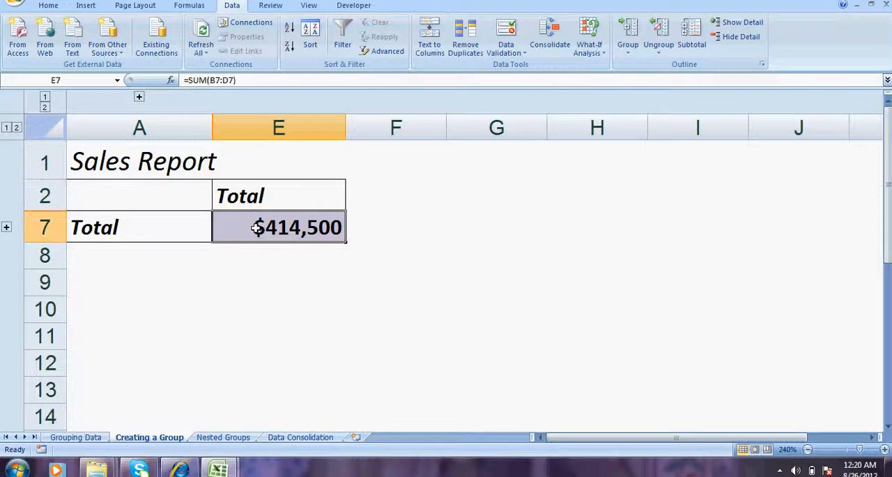
- Show the details of the quarter rows and category columns again, and review the Regular, Sale and Clearance headings
{"action": "left_click", "coordinate": [16, 129]}
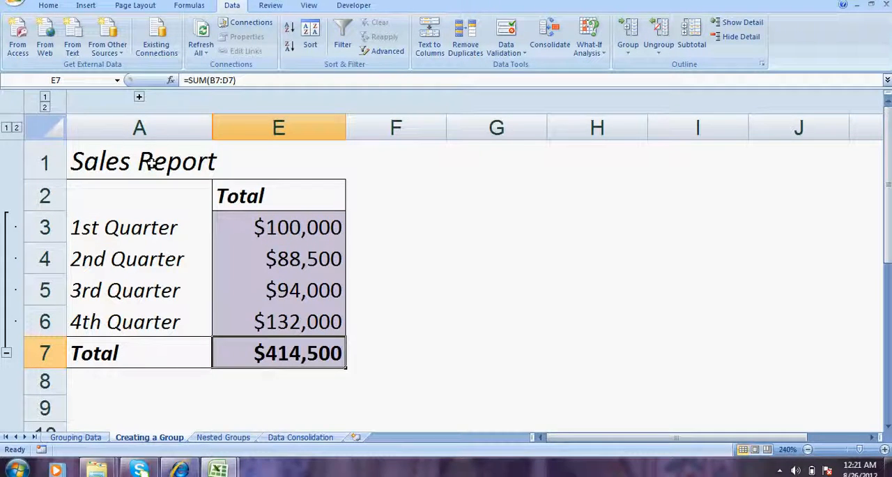
{"action": "left_click", "coordinate": [45, 107]}
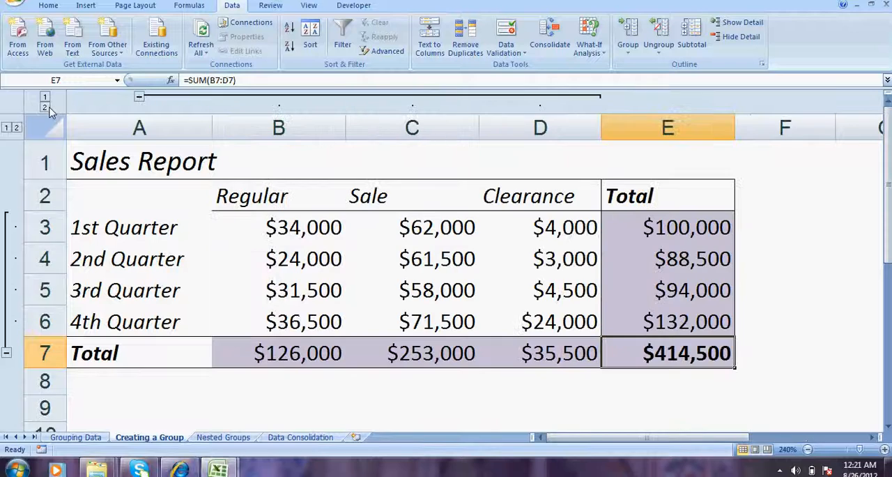
{"action": "left_click", "coordinate": [276, 186]}
{"action": "left_click", "coordinate": [396, 183]}
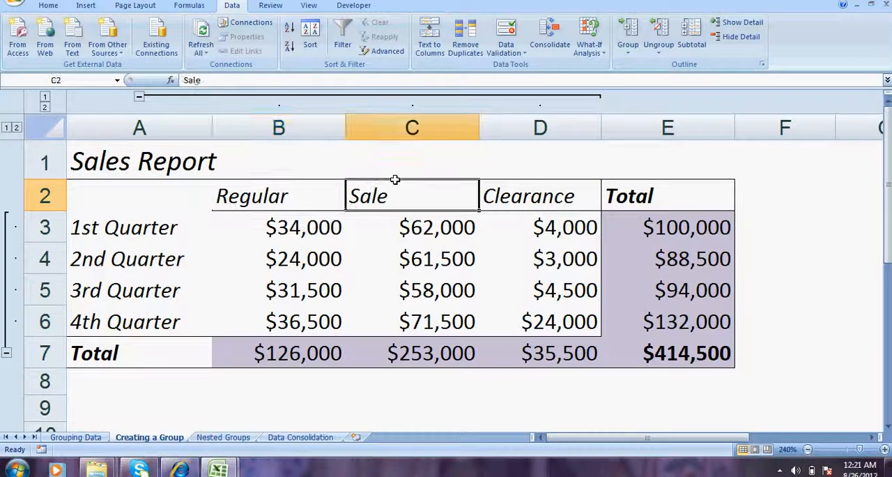
{"action": "left_click", "coordinate": [532, 175]}
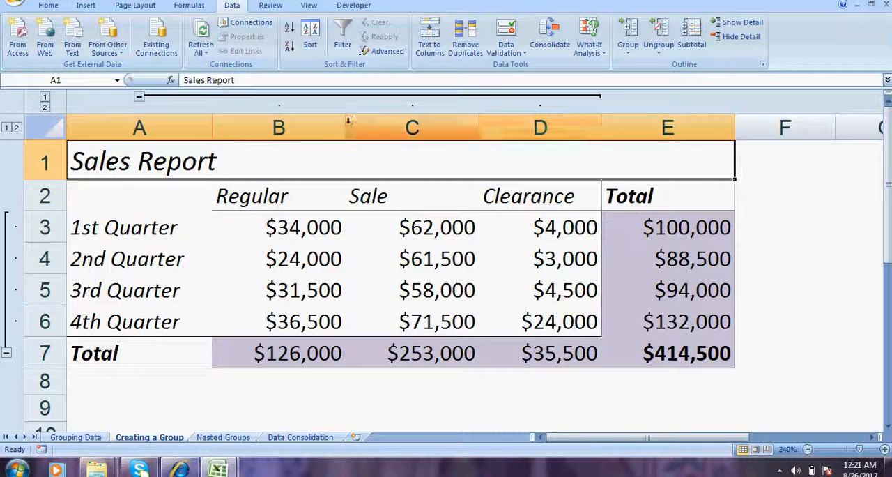
- Try to group columns E to G as a second group directly beside the grouped columns B to D
{"action": "left_click", "coordinate": [322, 120]}
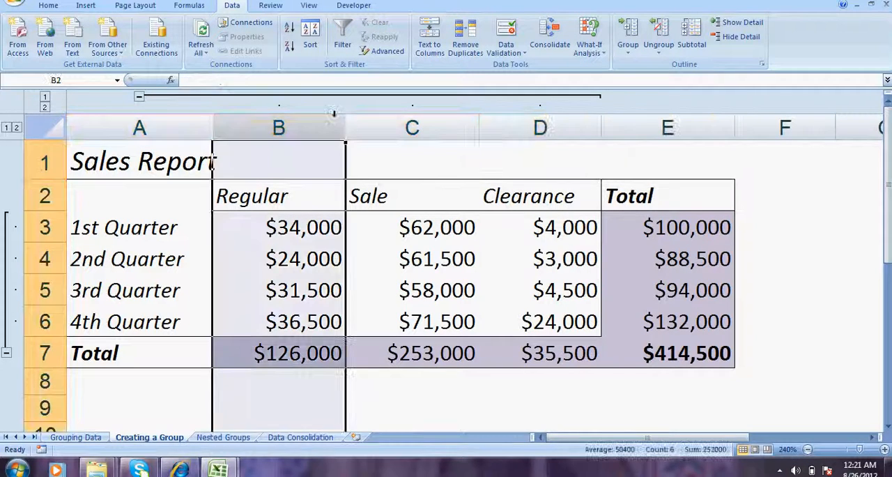
{"action": "left_click", "coordinate": [453, 120]}
{"action": "left_click", "coordinate": [523, 118]}
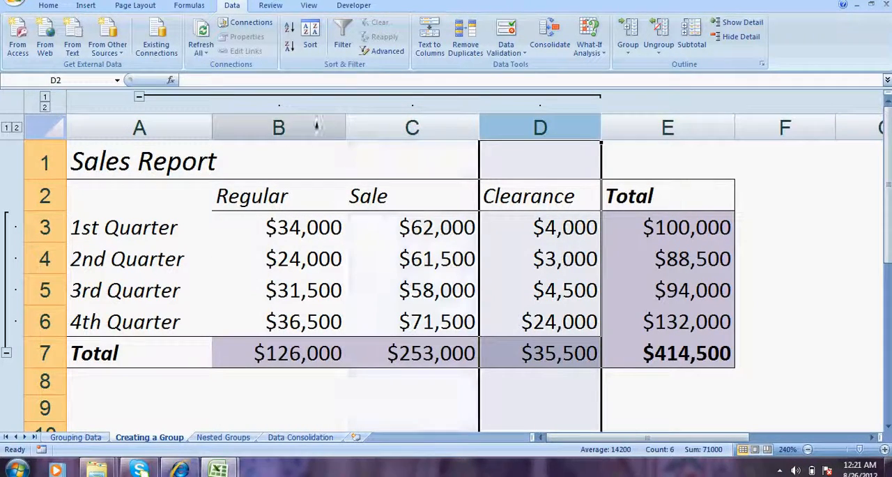
{"action": "left_click", "coordinate": [718, 120]}
{"action": "left_click", "coordinate": [787, 123]}
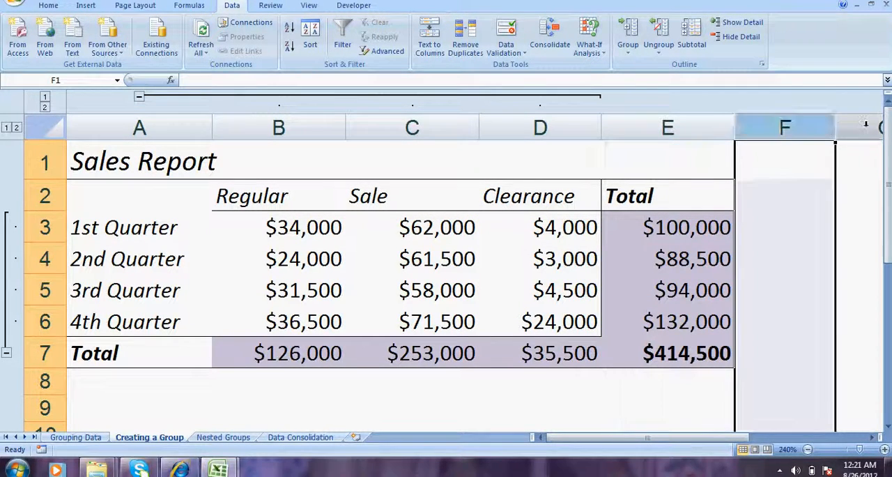
{"action": "left_click", "coordinate": [864, 124]}
{"action": "mouse_move", "coordinate": [711, 124]}
{"action": "left_mouse_down"}
{"action": "mouse_move", "coordinate": [852, 123]}
{"action": "mouse_move", "coordinate": [696, 126]}
{"action": "left_mouse_up"}
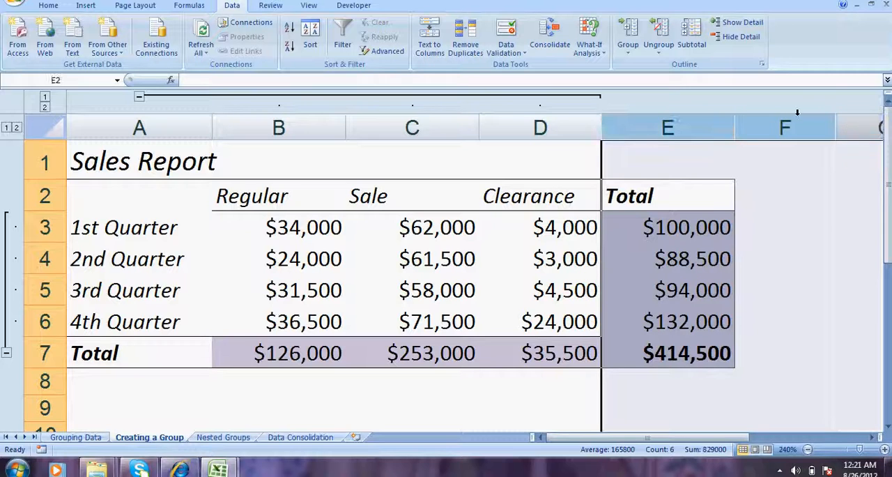
{"action": "left_click", "coordinate": [637, 47]}
{"action": "left_click", "coordinate": [647, 66]}
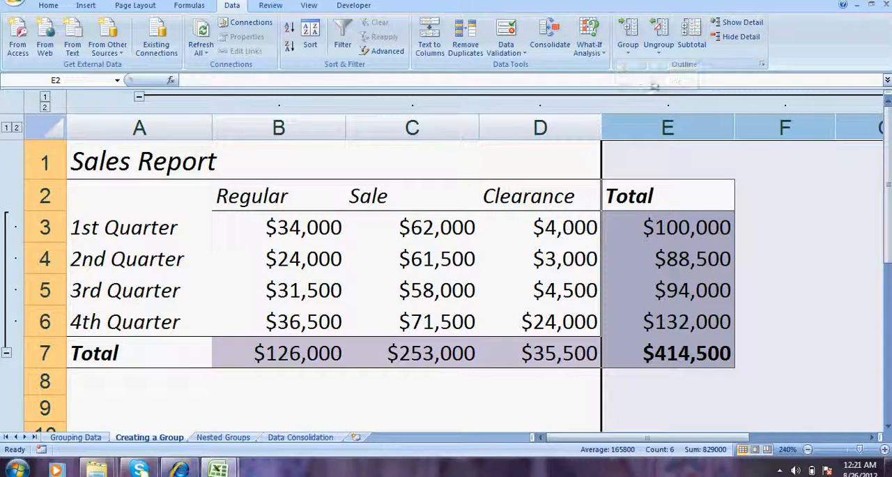
{"action": "left_click", "coordinate": [794, 228]}
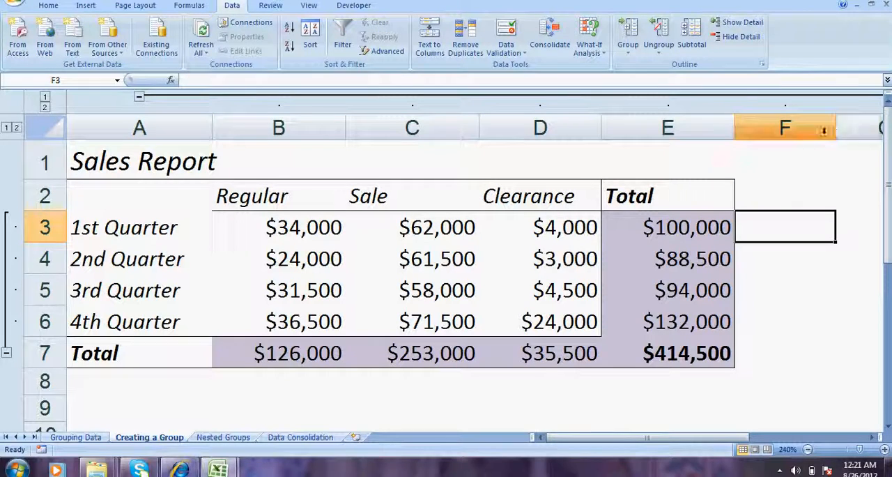
- Select columns B to G to examine the extent of the column group, and undo the last grouping
{"action": "left_click", "coordinate": [877, 437]}
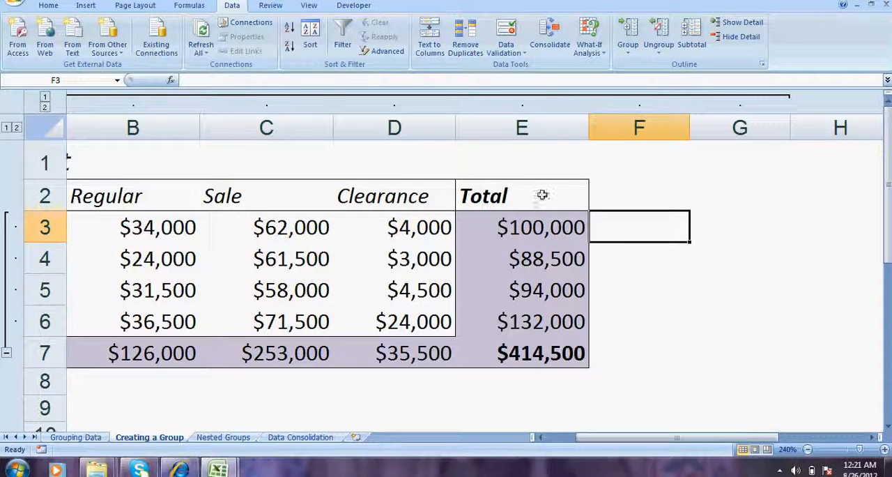
{"action": "left_click", "coordinate": [167, 131]}
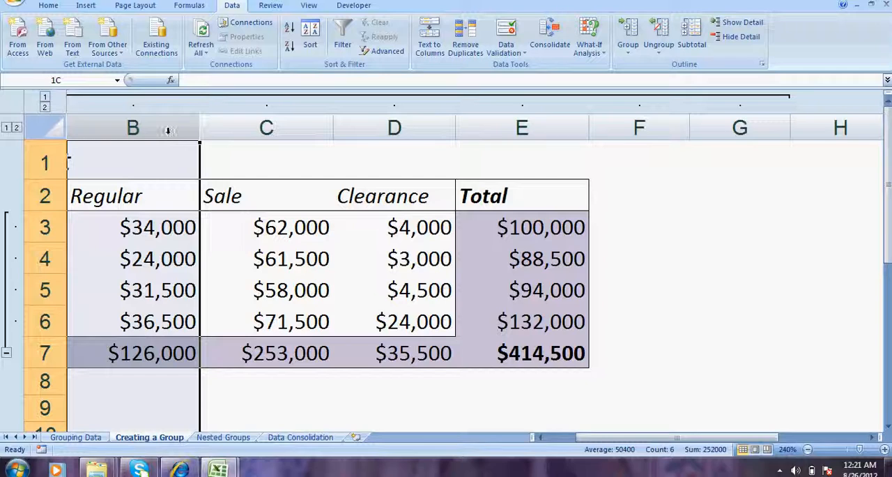
{"action": "left_click_drag", "start_coordinate": [167, 131], "coordinate": [589, 131]}
{"action": "left_click_drag", "start_coordinate": [541, 223], "coordinate": [724, 215]}
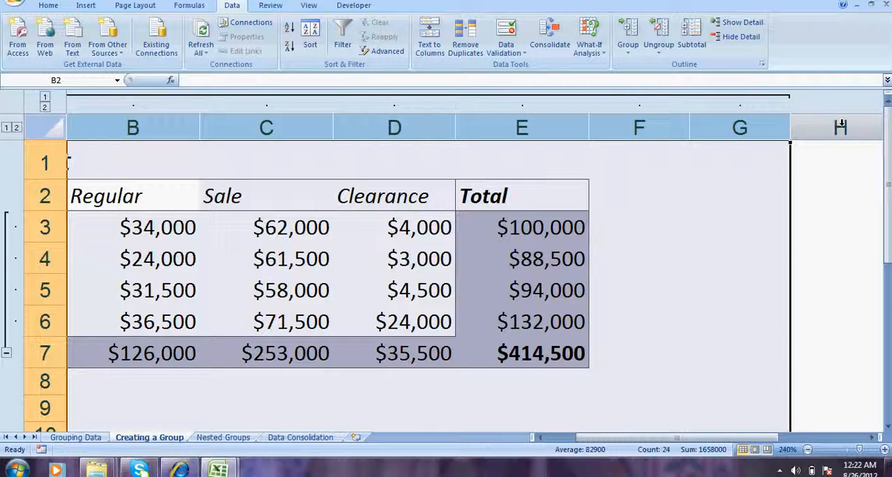
{"action": "left_click", "coordinate": [559, 439]}
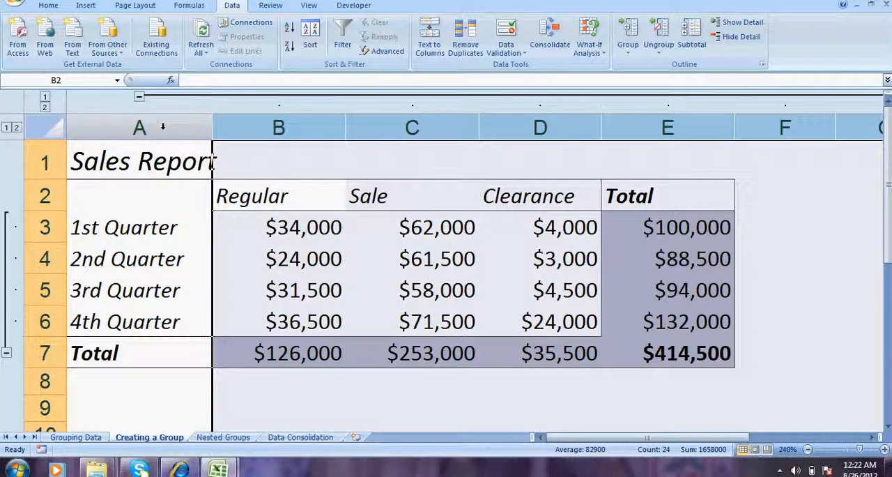
{"action": "key", "text": "ctrl+z"}
{"action": "left_click", "coordinate": [675, 285]}
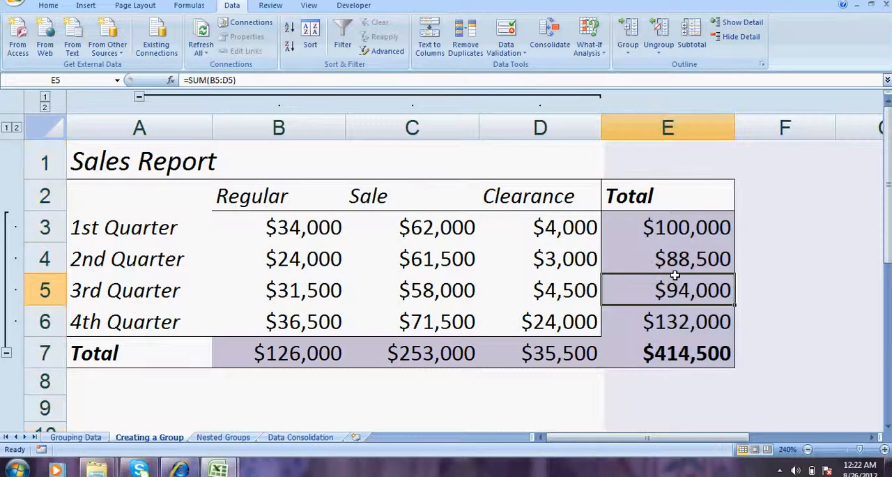
- Group columns F to K, keeping the Total column E ungrouped between the two column groups
{"action": "left_click", "coordinate": [777, 125]}
{"action": "left_click_drag", "start_coordinate": [777, 124], "coordinate": [601, 59]}
{"action": "left_click", "coordinate": [634, 53]}
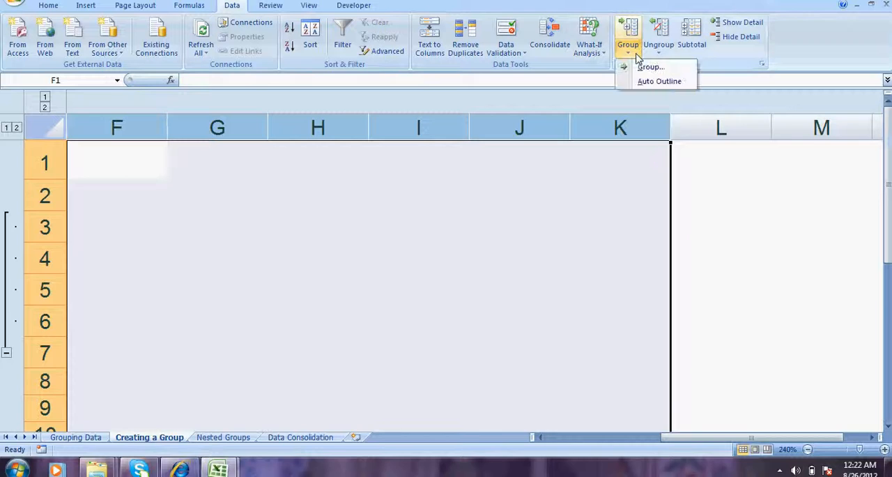
{"action": "left_click", "coordinate": [639, 67]}
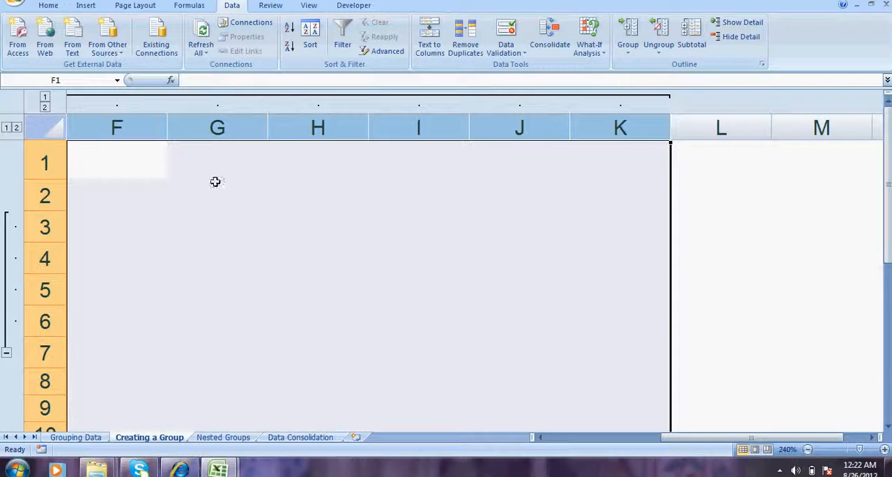
- Collapse the group of columns F to K and the group of columns B to D separately
{"action": "left_click", "coordinate": [577, 438]}
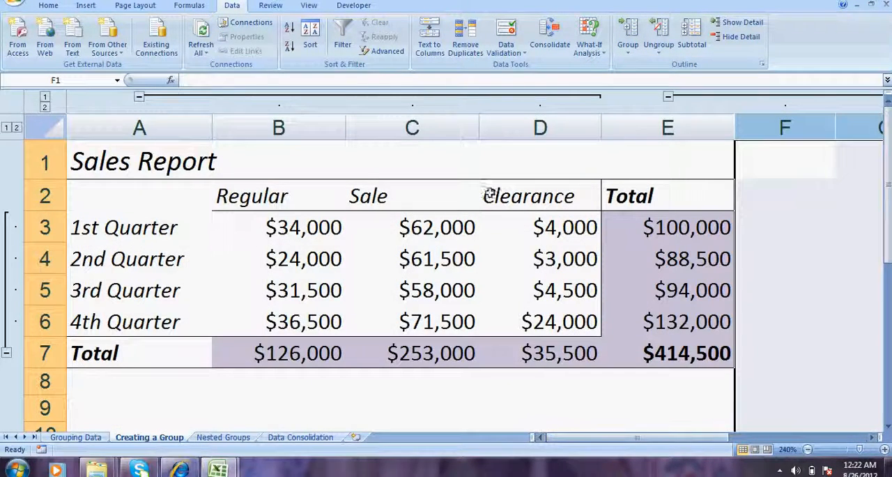
{"action": "left_click", "coordinate": [669, 97]}
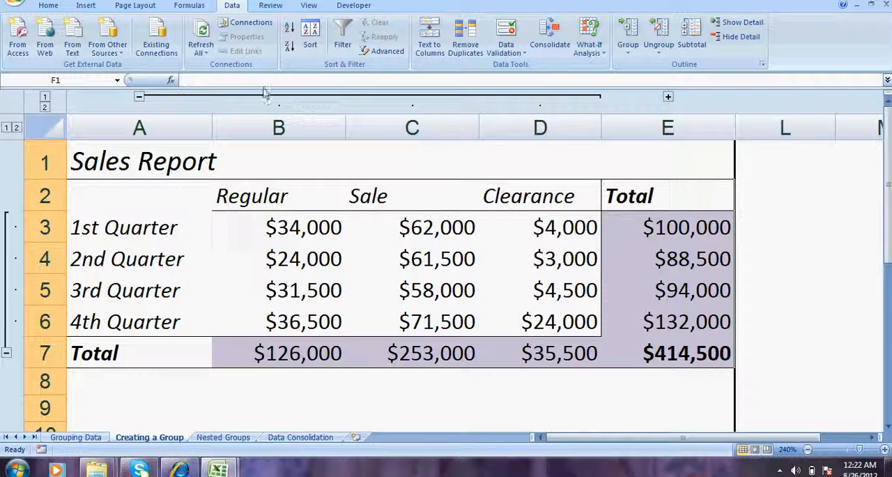
{"action": "left_click", "coordinate": [140, 97]}
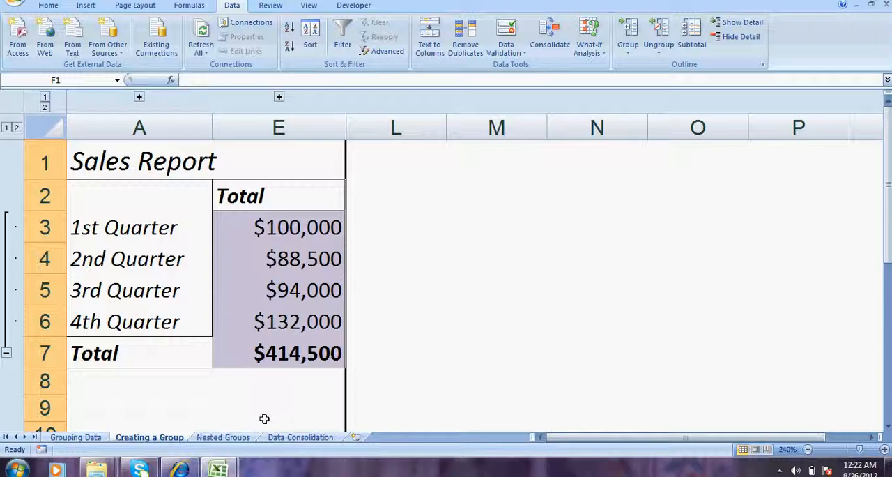
- Insert a new blank worksheet before the Data Consolidation sheet
{"action": "right_click", "coordinate": [317, 436]}
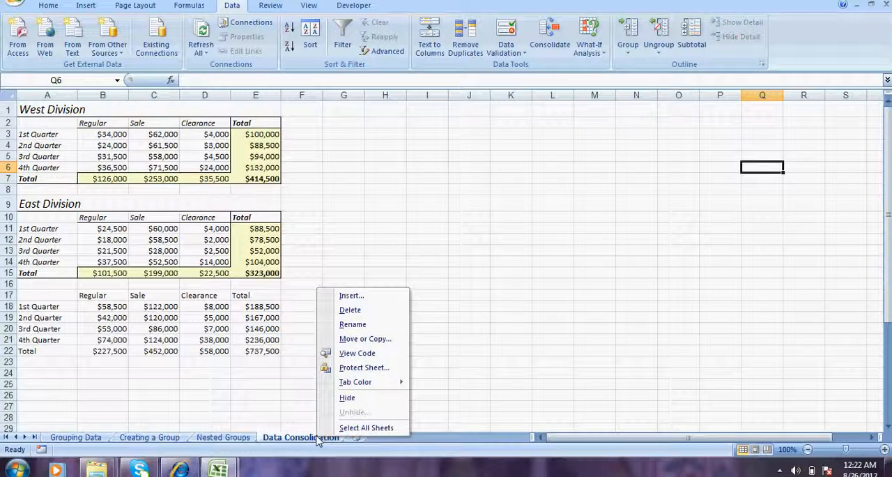
{"action": "left_click", "coordinate": [376, 297]}
{"action": "left_click", "coordinate": [467, 407]}
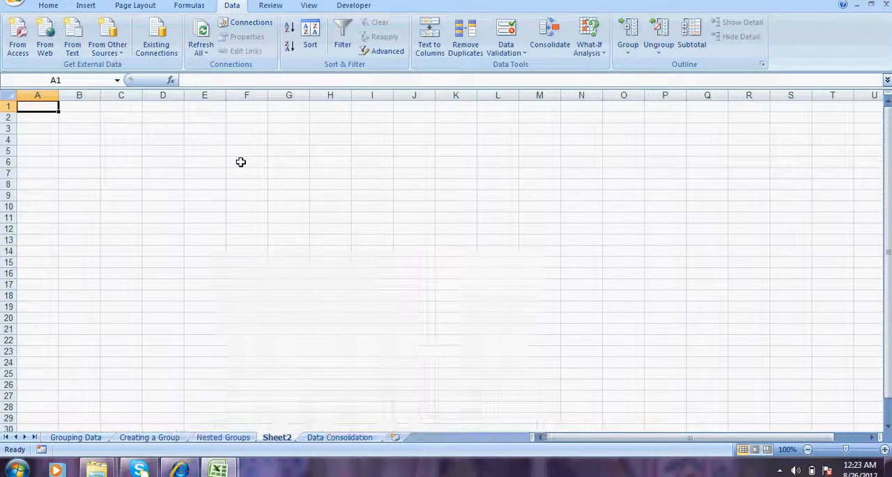
- Enter Jan in E3 and fill the month series down to E18
{"action": "left_click", "coordinate": [187, 126]}
{"action": "type", "text": "J"}
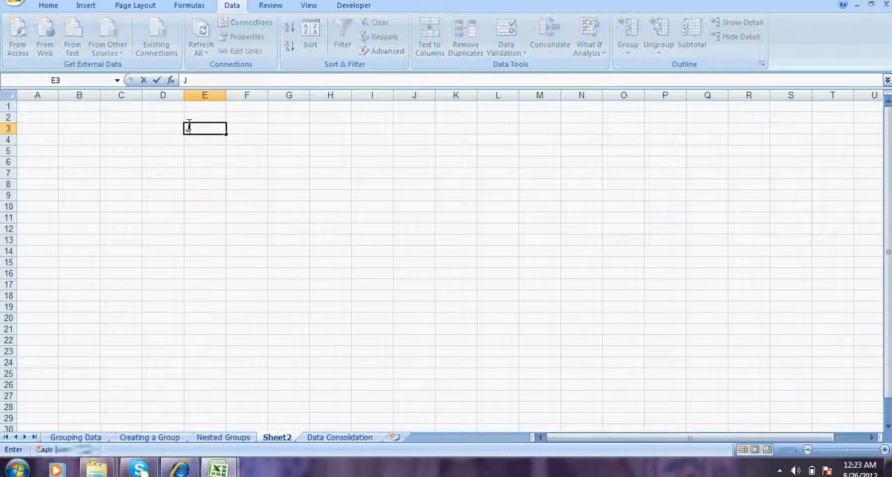
{"action": "type", "text": "an"}
{"action": "key", "text": "Return"}
{"action": "left_click", "coordinate": [188, 126]}
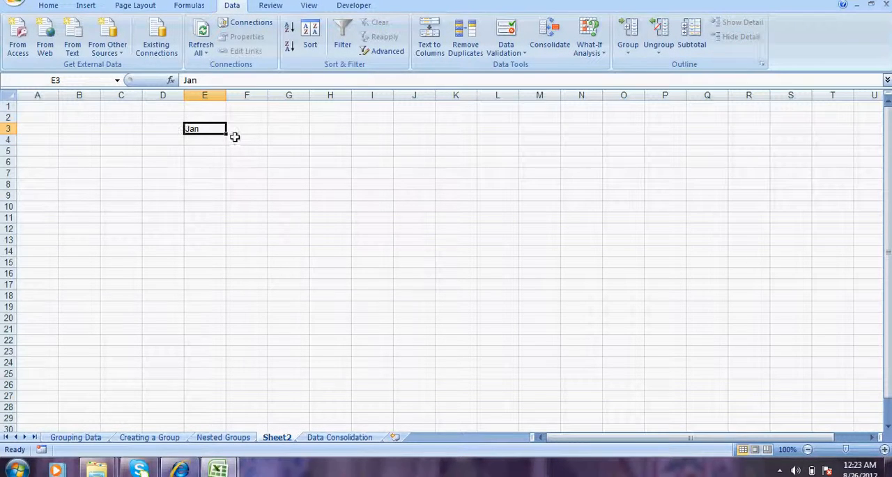
{"action": "left_click_drag", "start_coordinate": [225, 136], "coordinate": [220, 298]}
- Copy the months in E3:E18 and paste them transposed as a row starting at I3
{"action": "right_click", "coordinate": [203, 265]}
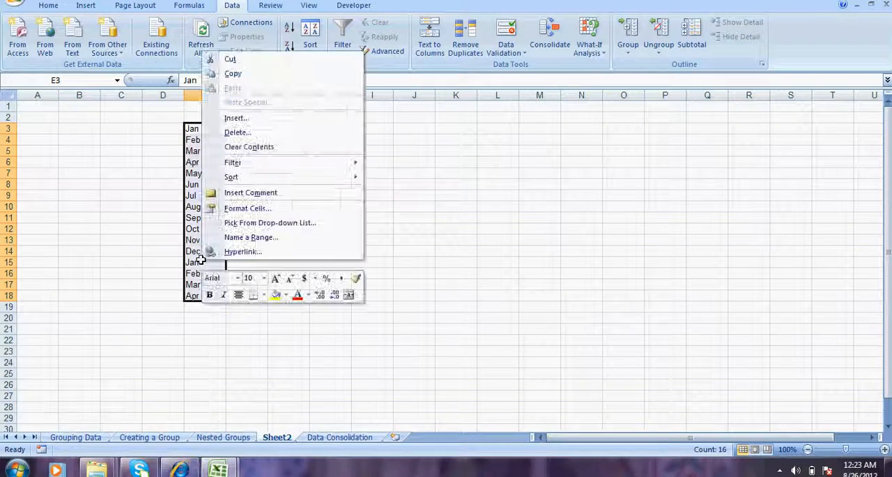
{"action": "left_click", "coordinate": [232, 73]}
{"action": "left_click", "coordinate": [368, 127]}
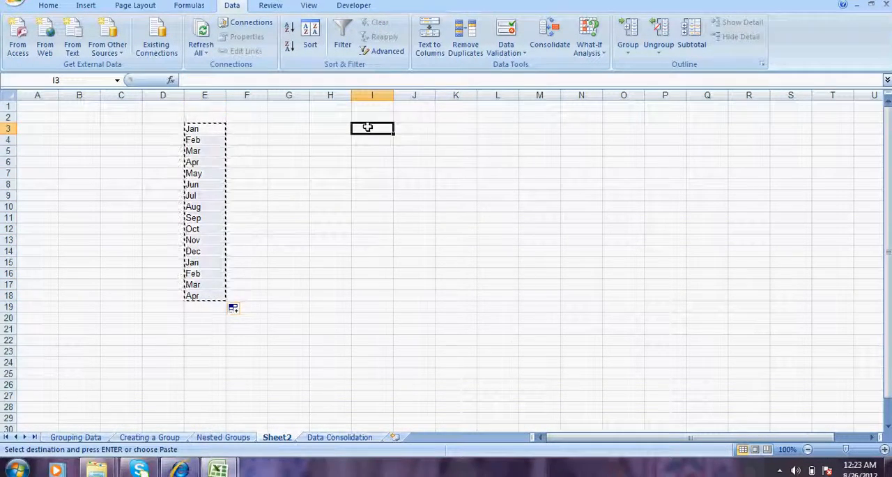
{"action": "right_click", "coordinate": [367, 126]}
{"action": "left_click", "coordinate": [415, 179]}
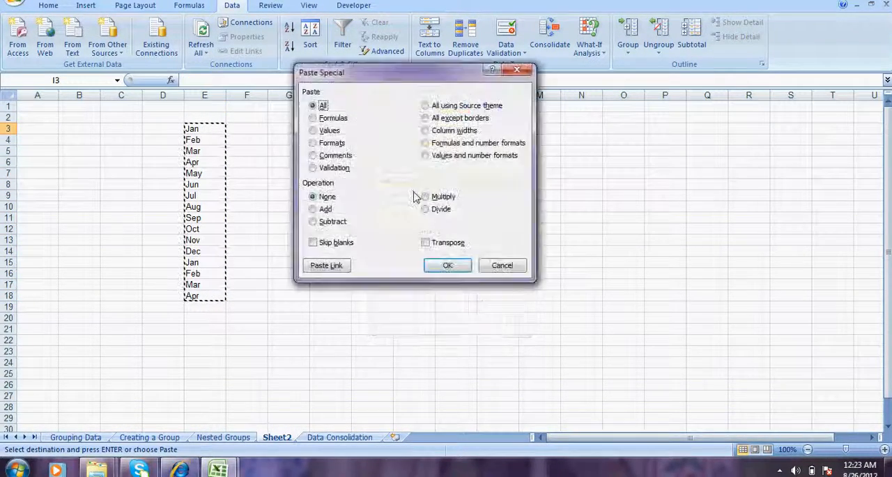
{"action": "left_click", "coordinate": [435, 243]}
{"action": "left_click", "coordinate": [447, 265]}
{"action": "left_click", "coordinate": [519, 251]}
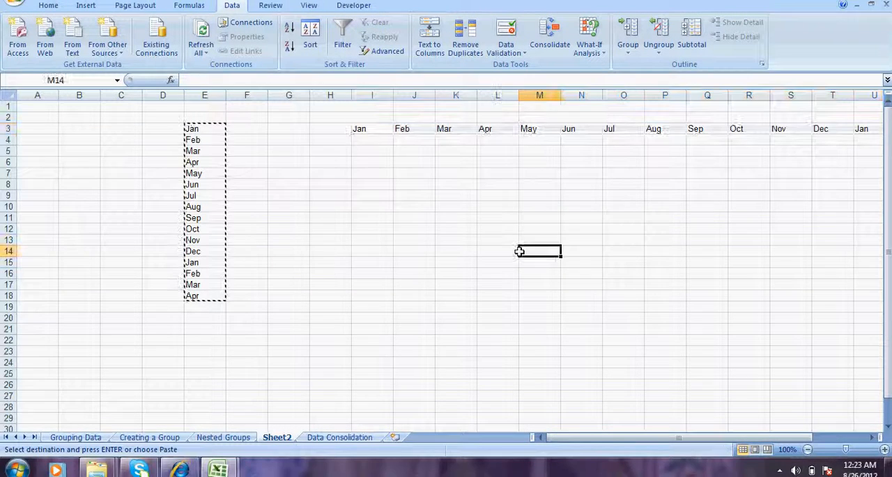
- Insert a blank column O before Jul and enter the heading "1st half" in O3
{"action": "left_click_drag", "start_coordinate": [381, 131], "coordinate": [581, 130]}
{"action": "right_click", "coordinate": [633, 95]}
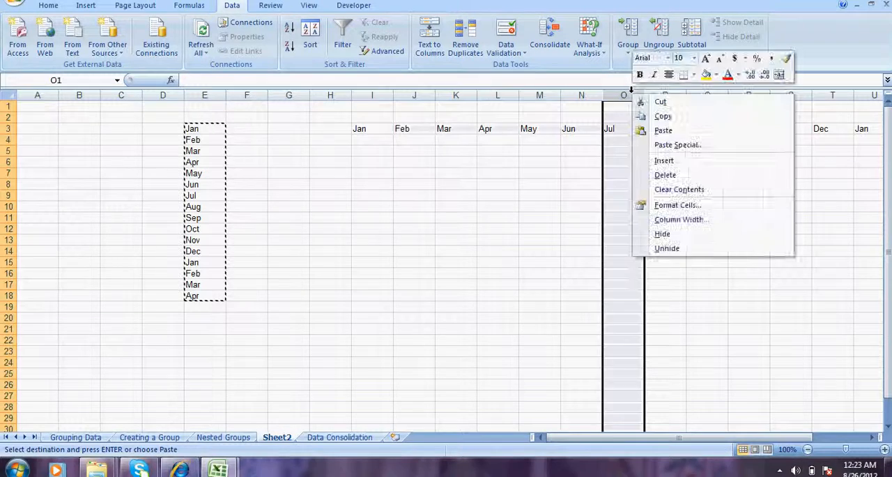
{"action": "left_click", "coordinate": [680, 161]}
{"action": "left_click", "coordinate": [623, 128]}
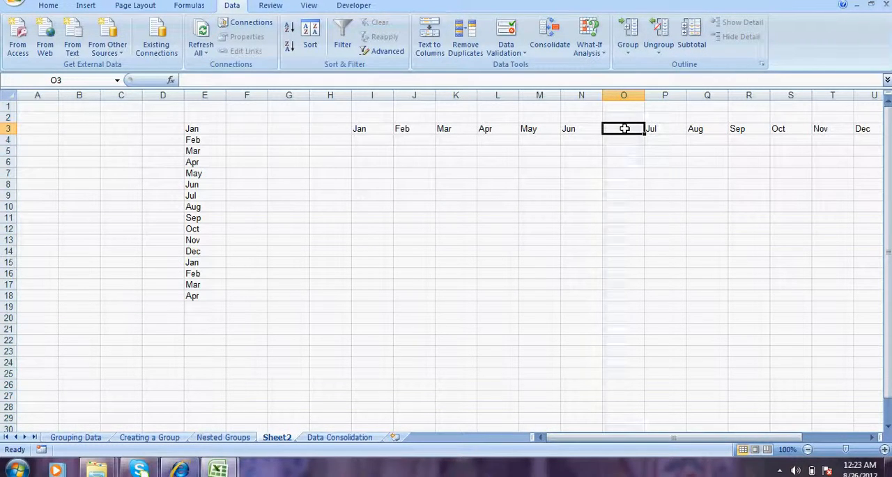
{"action": "type", "text": "1st half"}
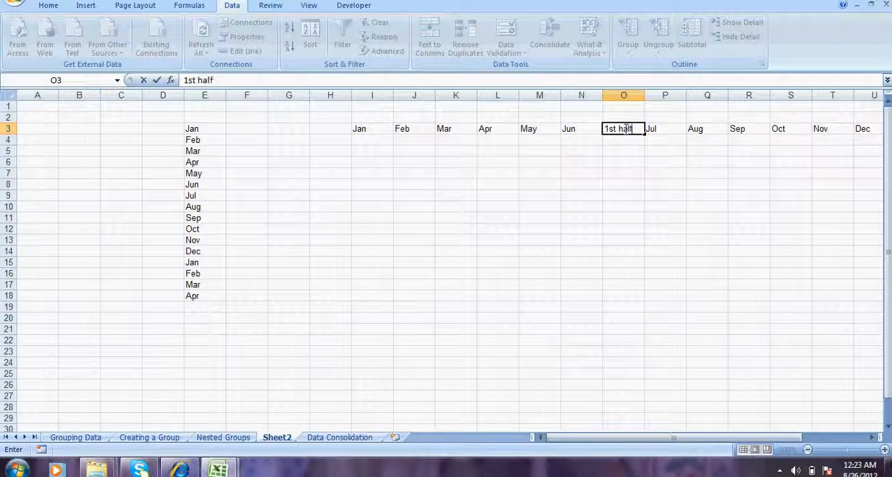
- Replace the heading after Dec in V3 with "2nd Half"
{"action": "key", "text": "Right"}
{"action": "key", "text": "Right"}
{"action": "key", "text": "Right"}
{"action": "key", "text": "Right"}
{"action": "key", "text": "Right"}
{"action": "key", "text": "Right"}
{"action": "key", "text": "Right"}
{"action": "key", "text": "Left"}
{"action": "key", "text": "Right"}
{"action": "type", "text": "2"}
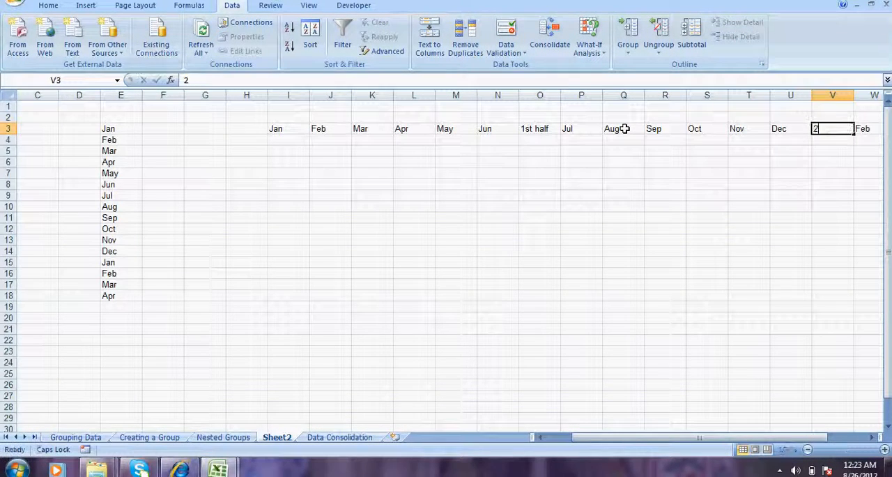
{"action": "type", "text": "nd Half"}
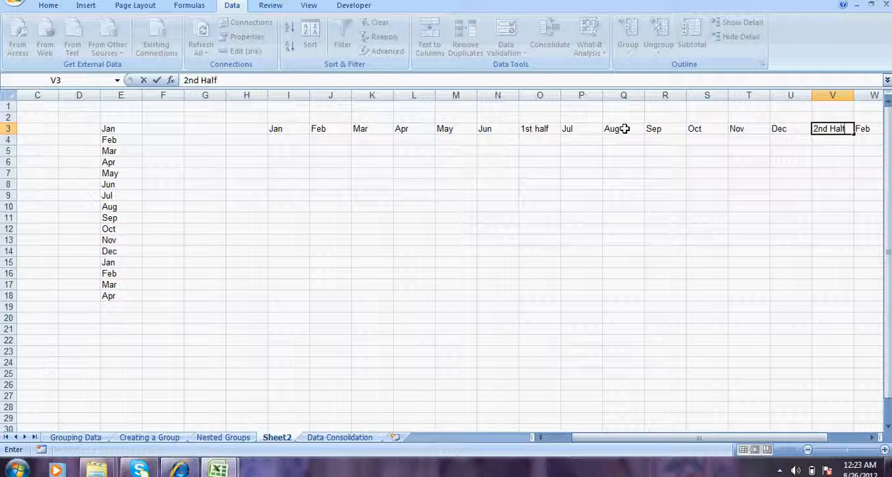
- Enter the heading "TTL" in W3, following the 2nd Half heading
{"action": "key", "text": "Right"}
{"action": "key", "text": "Caps_Lock"}
{"action": "type", "text": "TT"}
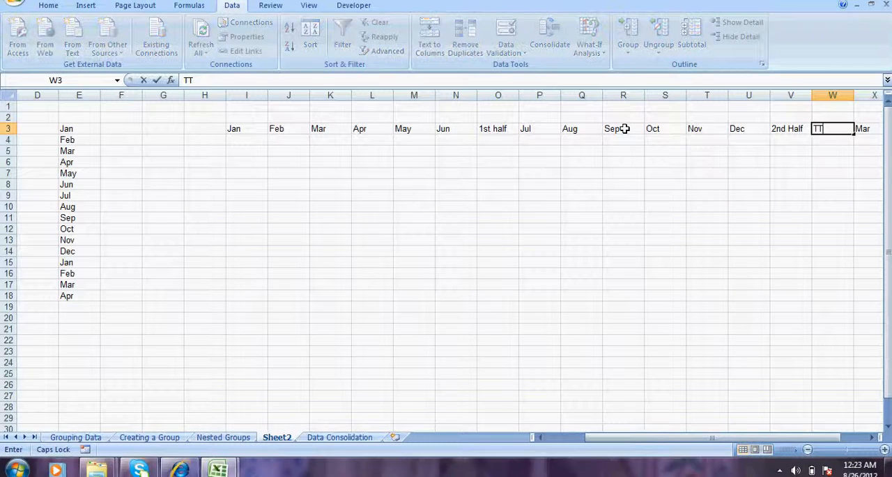
{"action": "type", "text": "L"}
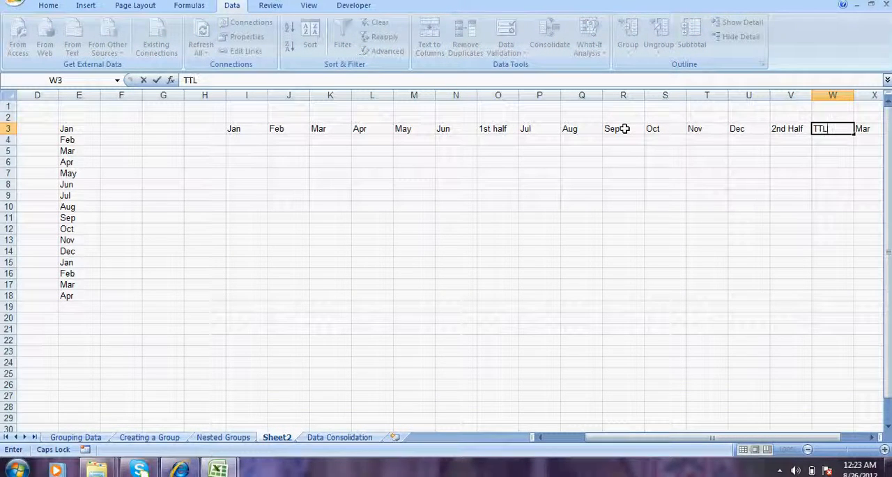
{"action": "key", "text": "Return"}
- Clear the leftover Mar and Apr headings from X3:Y3
{"action": "key", "text": "Up"}
{"action": "key", "text": "Right"}
{"action": "key", "text": "Right"}
{"action": "key", "text": "Right"}
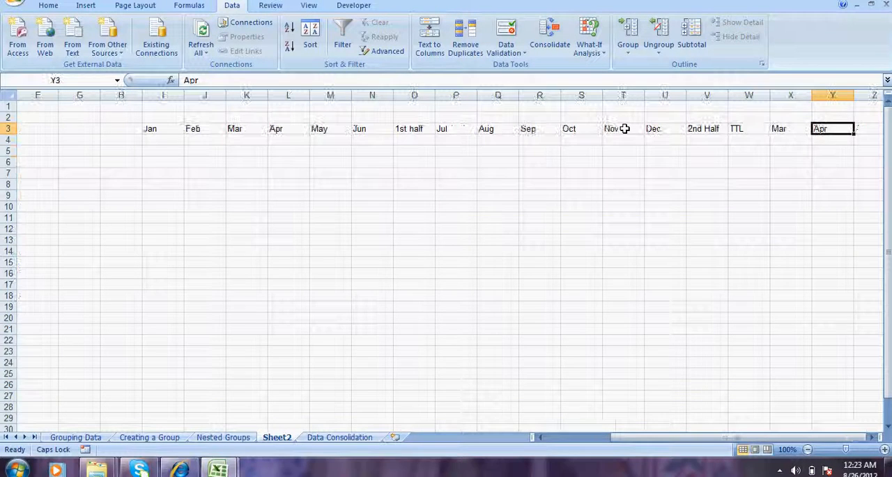
{"action": "key", "text": "Right"}
{"action": "key", "text": "Left"}
{"action": "key", "text": "shift+Left"}
{"action": "key", "text": "Delete"}
- Enter the row label "Sales" in H4
{"action": "key", "text": "Left"}
{"action": "key", "text": "Left"}
{"action": "key", "text": "Left"}
{"action": "key", "text": "Left"}
{"action": "key", "text": "Left"}
{"action": "key", "text": "Left"}
{"action": "key", "text": "ctrl+Left"}
{"action": "key", "text": "Down"}
{"action": "key", "text": "Left"}
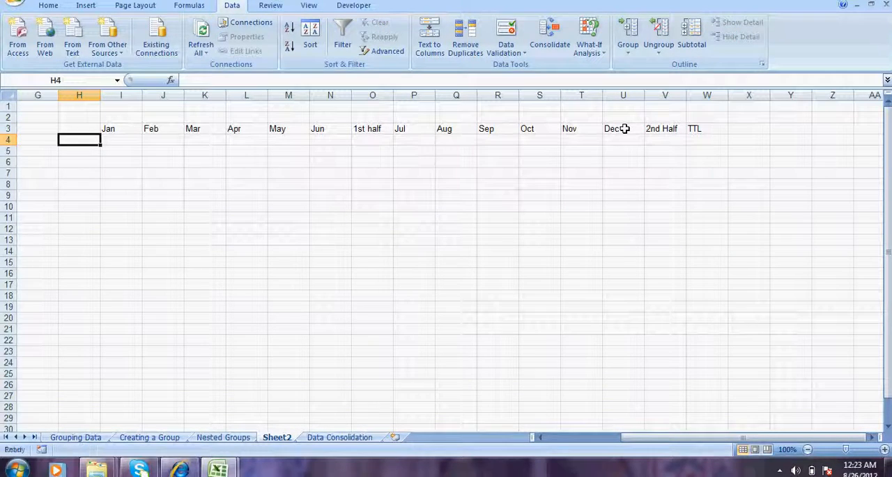
{"action": "type", "text": "Sales"}
{"action": "key", "text": "Return"}
{"action": "key", "text": "Up"}
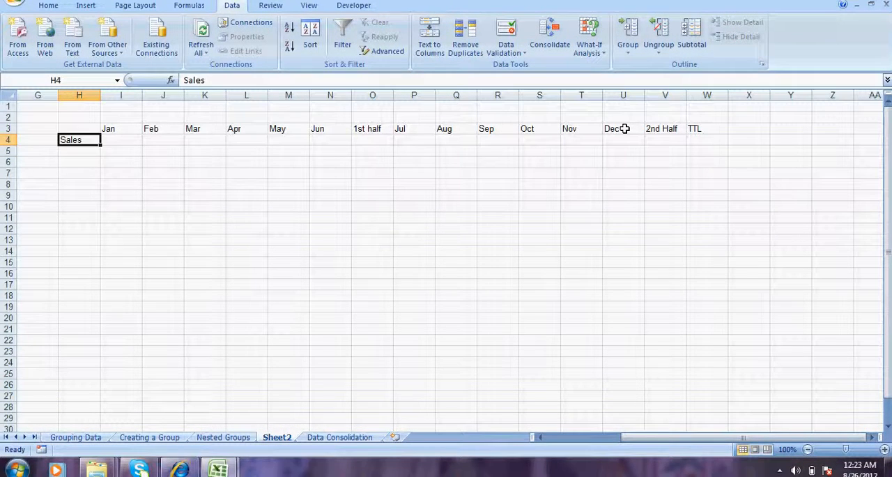
- Fill I4:N4, the Jan to Jun sales, with the formula =RANDBETWEEN(12,450)
{"action": "key", "text": "Right"}
{"action": "key", "text": "shift+Right"}
{"action": "key", "text": "shift+Right"}
{"action": "key", "text": "shift+Right"}
{"action": "key", "text": "shift+Right"}
{"action": "key", "text": "shift+Right"}
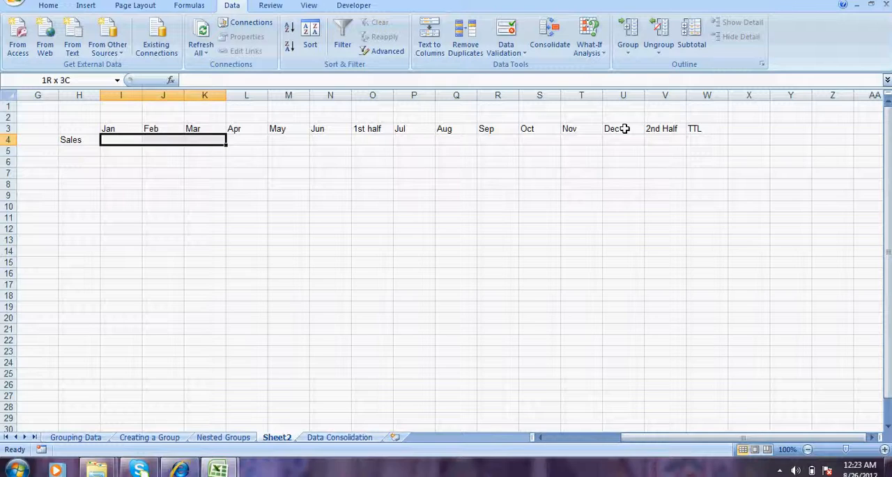
{"action": "type", "text": "=rand"}
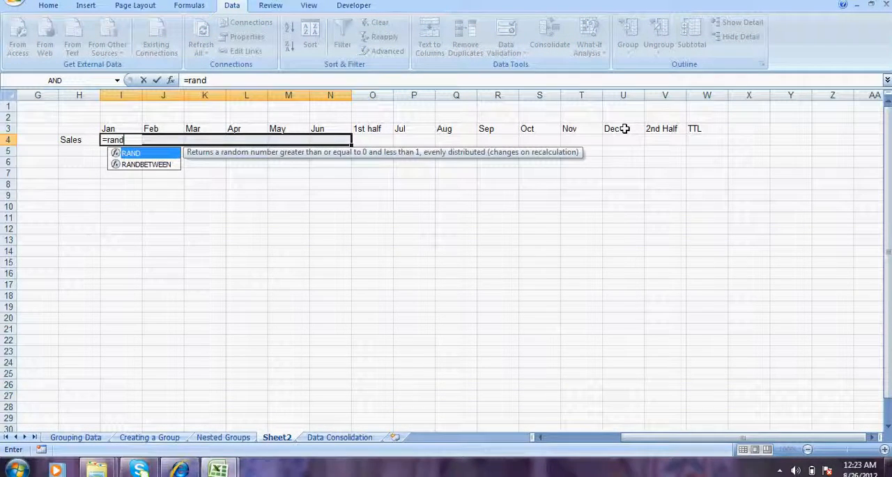
{"action": "key", "text": "Down"}
{"action": "key", "text": "Tab"}
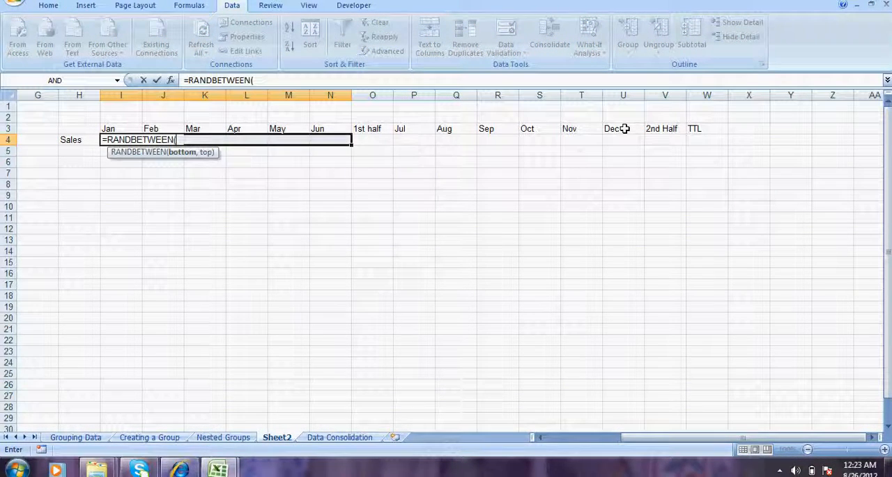
{"action": "type", "text": "12,45"}
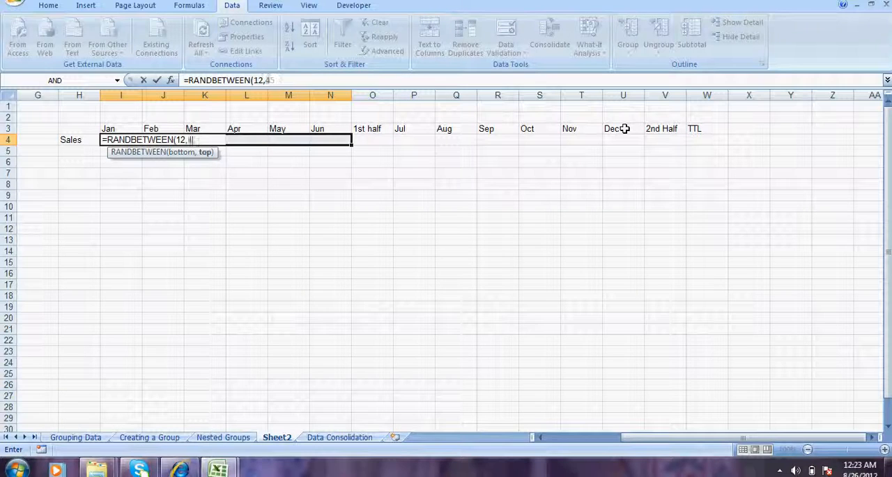
{"action": "type", "text": "0"}
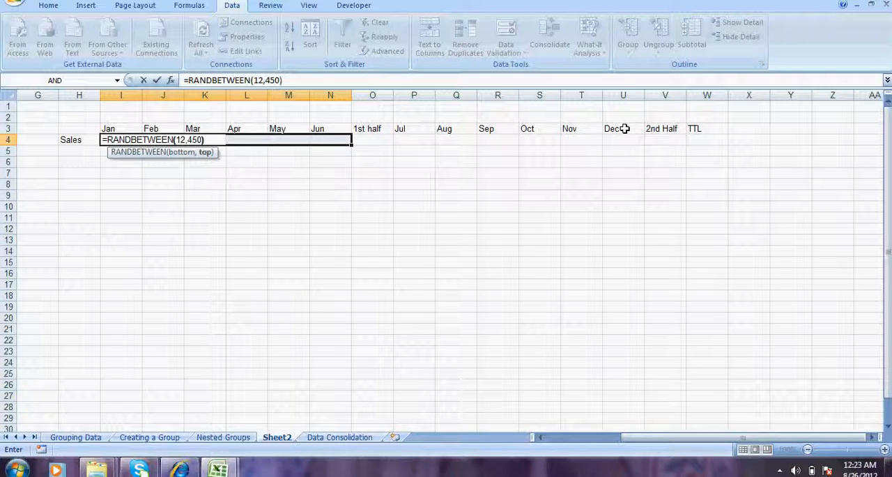
{"action": "type", "text": ")"}
{"action": "key", "text": "ctrl+Return"}
- Copy the Jan to Jun sales formulas in I4:N4 to the Jul to Dec cells P4:U4
{"action": "key", "text": "Right"}
{"action": "key", "text": "Right"}
{"action": "key", "text": "Right"}
{"action": "key", "text": "Right"}
{"action": "key", "text": "Right"}
{"action": "key", "text": "Right"}
{"action": "key", "text": "Left"}
{"action": "key", "text": "Left"}
{"action": "key", "text": "Left"}
{"action": "key", "text": "Left"}
{"action": "key", "text": "Left"}
{"action": "key", "text": "Left"}
{"action": "key", "text": "shift+Right"}
{"action": "key", "text": "shift+Right"}
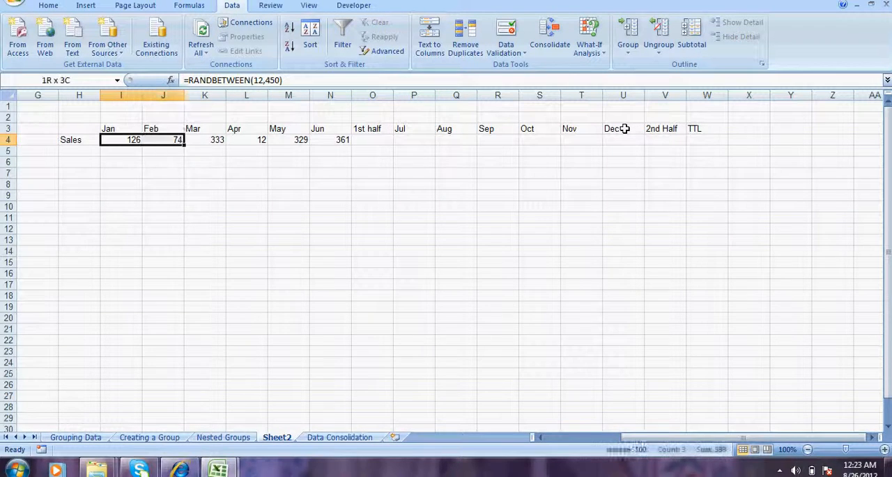
{"action": "key", "text": "shift+Right"}
{"action": "key", "text": "shift+Right"}
{"action": "key", "text": "shift+Right"}
{"action": "key", "text": "shift+Right"}
{"action": "key", "text": "ctrl+c"}
{"action": "key", "text": "Right"}
{"action": "key", "text": "Right"}
{"action": "key", "text": "Right"}
{"action": "key", "text": "Right"}
{"action": "key", "text": "Right"}
{"action": "key", "text": "Right"}
{"action": "key", "text": "Right"}
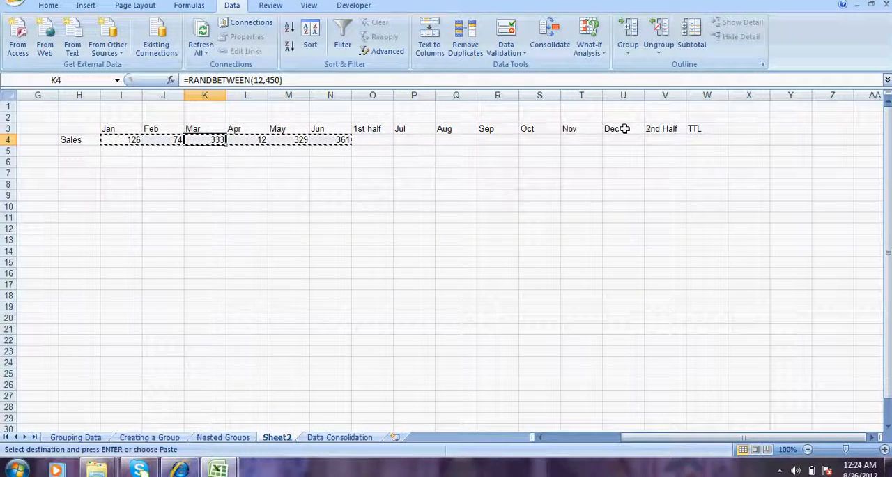
{"action": "key", "text": "ctrl+v"}
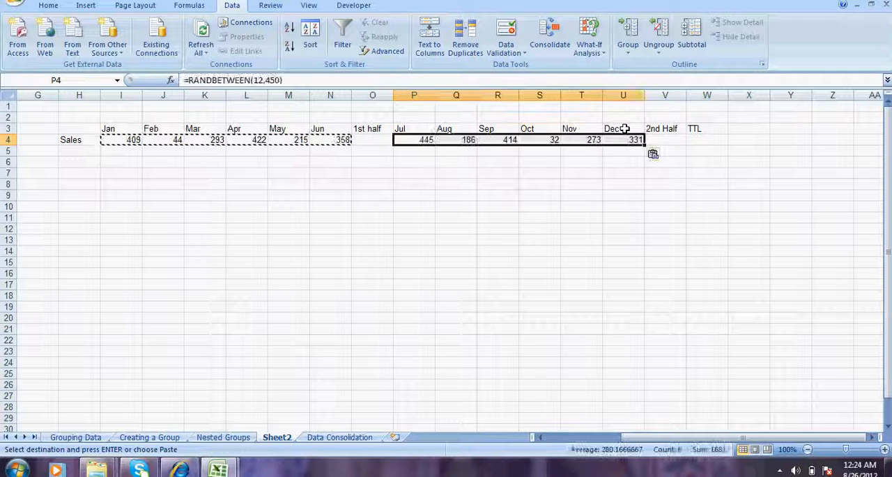
{"action": "key", "text": "Escape"}
- Total the Jan to Jun sales in O4 with a SUM formula over I4:N4
{"action": "key", "text": "Left"}
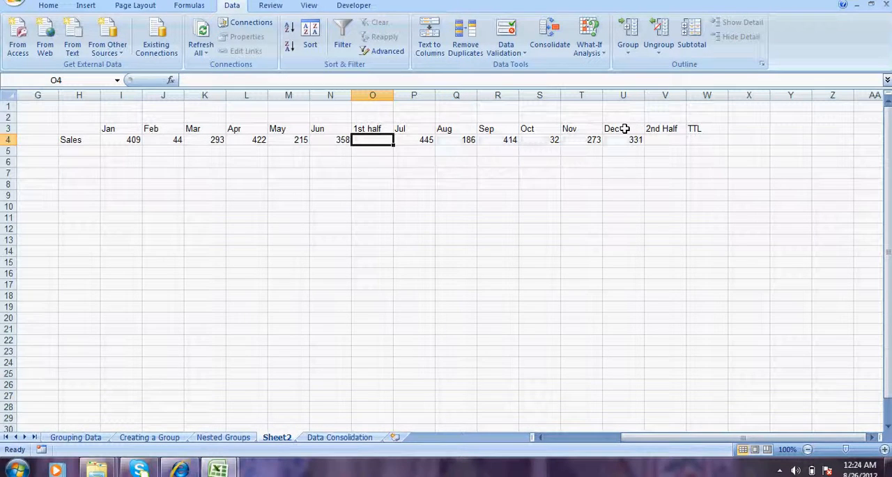
{"action": "type", "text": "=SUM("}
{"action": "key", "text": "Left"}
{"action": "key", "text": "shift+Left"}
{"action": "key", "text": "shift+Left"}
{"action": "key", "text": "shift+Left"}
{"action": "key", "text": "shift+Left"}
{"action": "key", "text": "shift+Left"}
{"action": "type", "text": ")"}
{"action": "key", "text": "Return"}
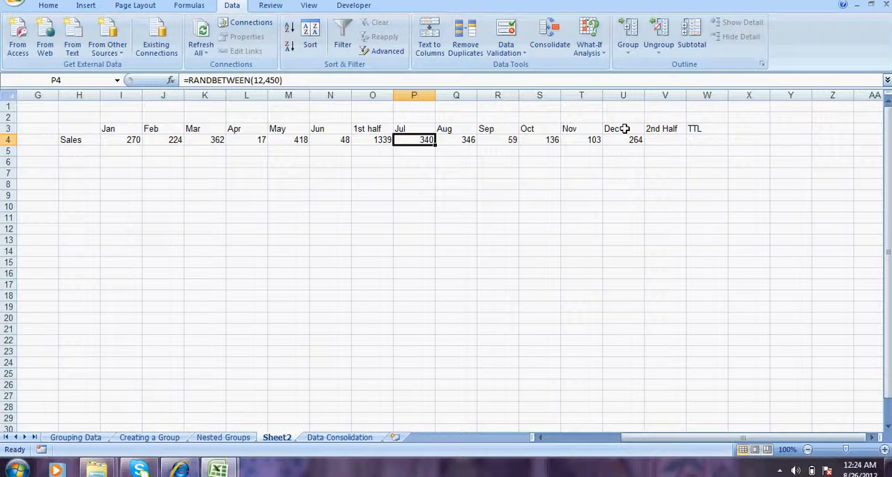
- Copy the 1st half total formula from O4 to V4 for the 2nd Half
{"action": "key", "text": "Left"}
{"action": "key", "text": "ctrl+c"}
{"action": "key", "text": "Right"}
{"action": "key", "text": "Right"}
{"action": "key", "text": "Right"}
{"action": "key", "text": "Right"}
{"action": "key", "text": "Right"}
{"action": "key", "text": "Right"}
{"action": "key", "text": "Right"}
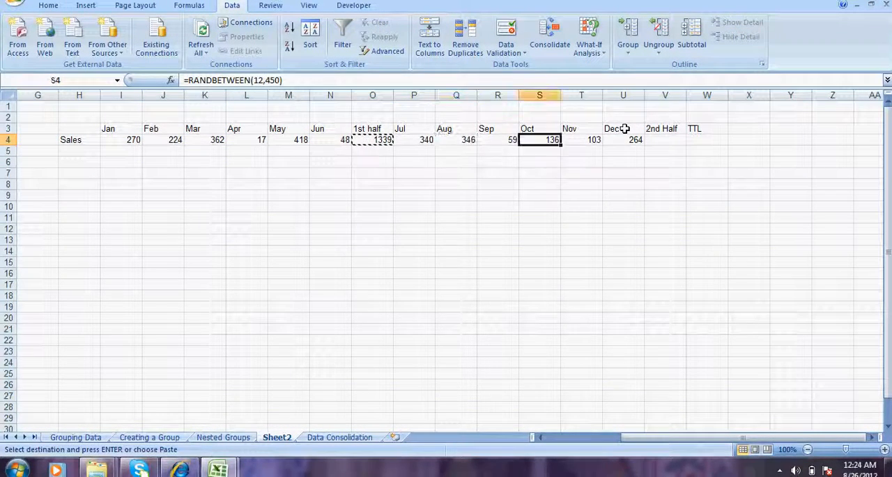
{"action": "key", "text": "ctrl+v"}
- Add the two half-year totals in W4 with the formula =V4+O4
{"action": "key", "text": "Right"}
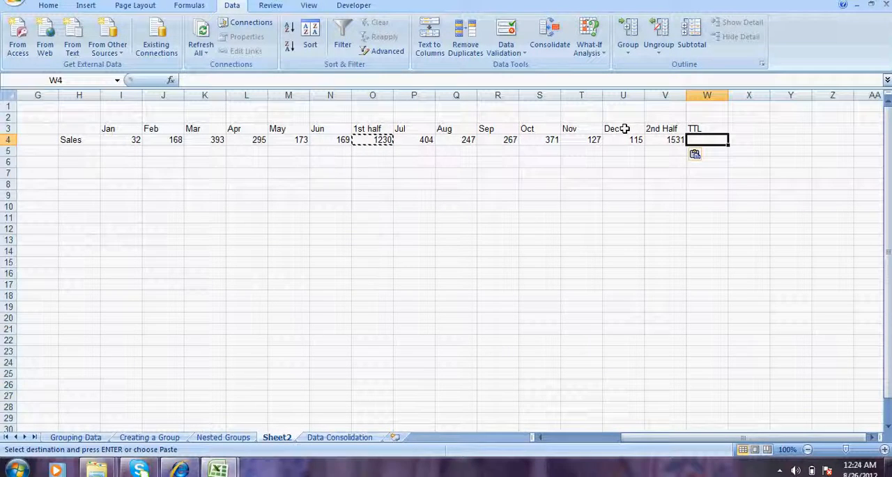
{"action": "type", "text": "="}
{"action": "key", "text": "Left"}
{"action": "type", "text": "+"}
{"action": "key", "text": "Left"}
{"action": "key", "text": "Left"}
{"action": "key", "text": "Left"}
{"action": "key", "text": "Left"}
{"action": "key", "text": "Left"}
{"action": "key", "text": "Left"}
{"action": "key", "text": "Left"}
{"action": "key", "text": "Left"}
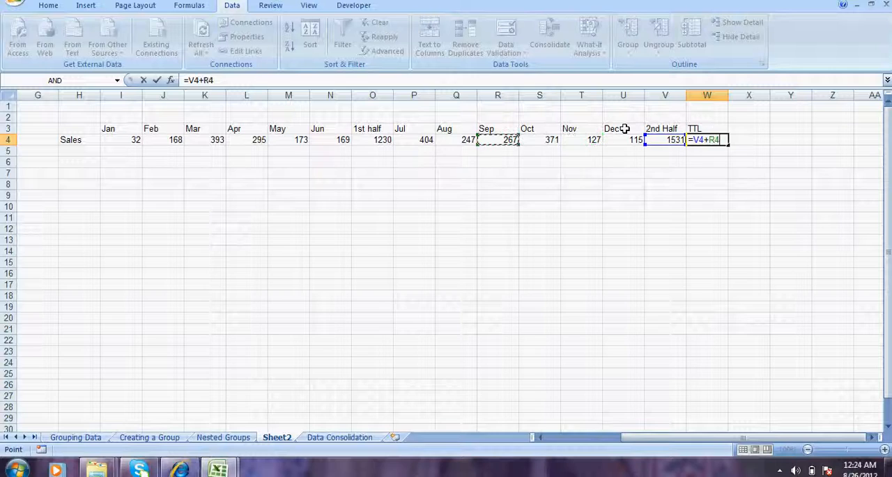
{"action": "key", "text": "Return"}
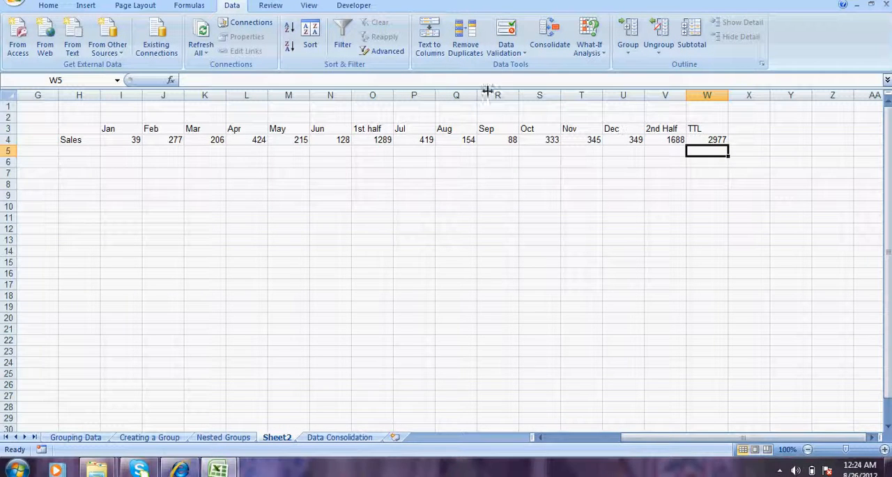
- Center the contents of all cells on the sheet
{"action": "left_click", "coordinate": [7, 94]}
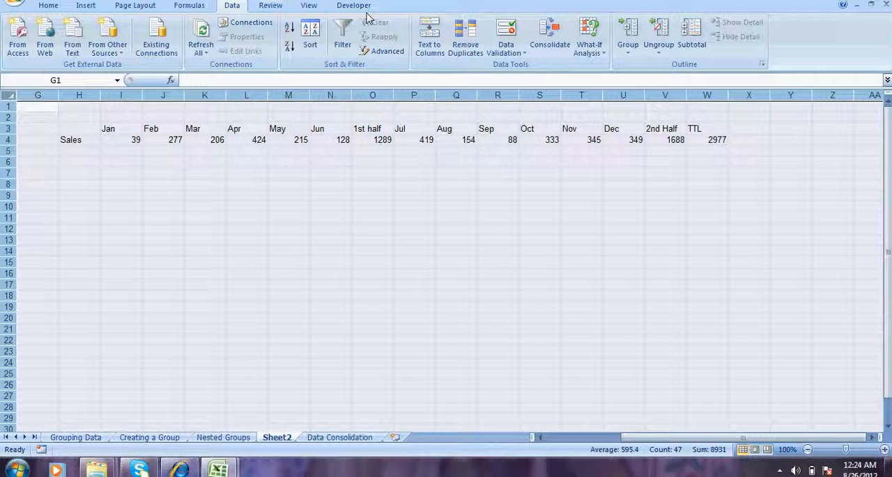
{"action": "left_click", "coordinate": [270, 0]}
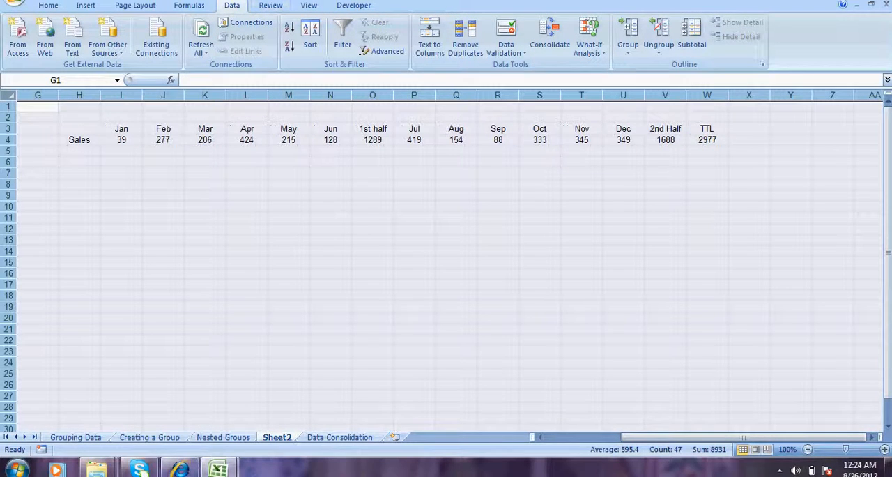
{"action": "left_click", "coordinate": [361, 171]}
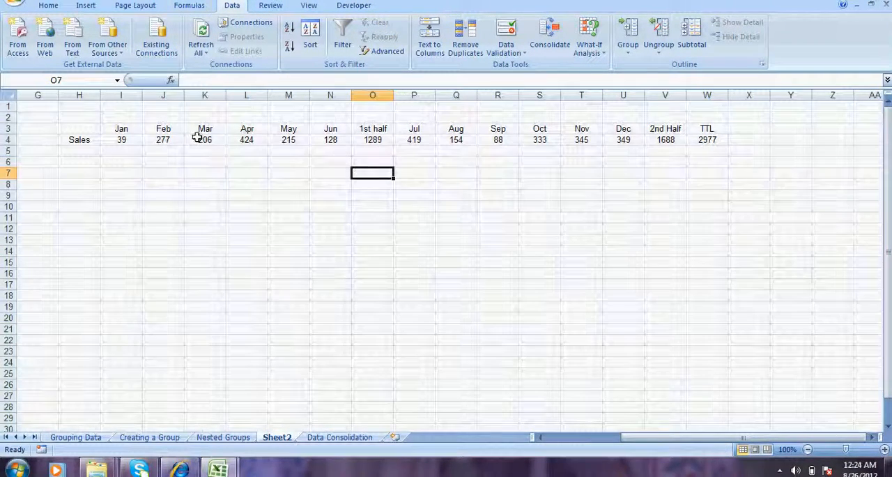
{"action": "left_click", "coordinate": [188, 139]}
{"action": "left_click", "coordinate": [120, 139]}
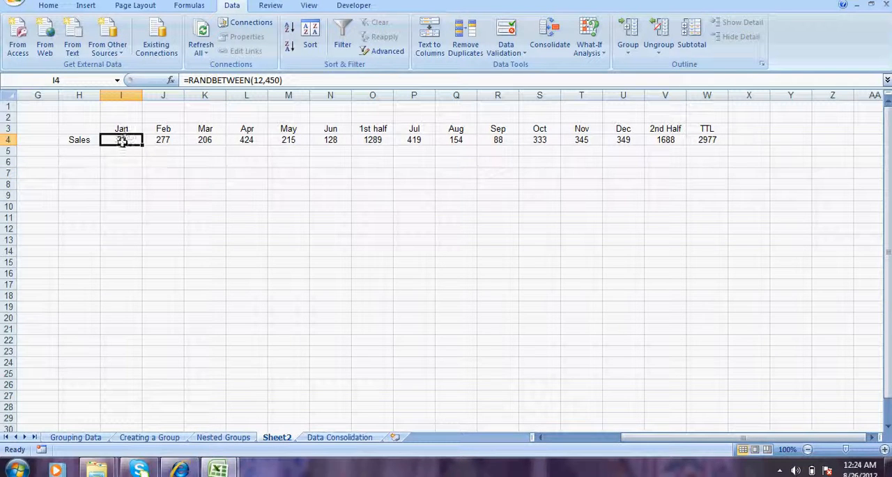
{"action": "left_click_drag", "start_coordinate": [330, 139], "coordinate": [136, 142]}
{"action": "left_click", "coordinate": [212, 173]}
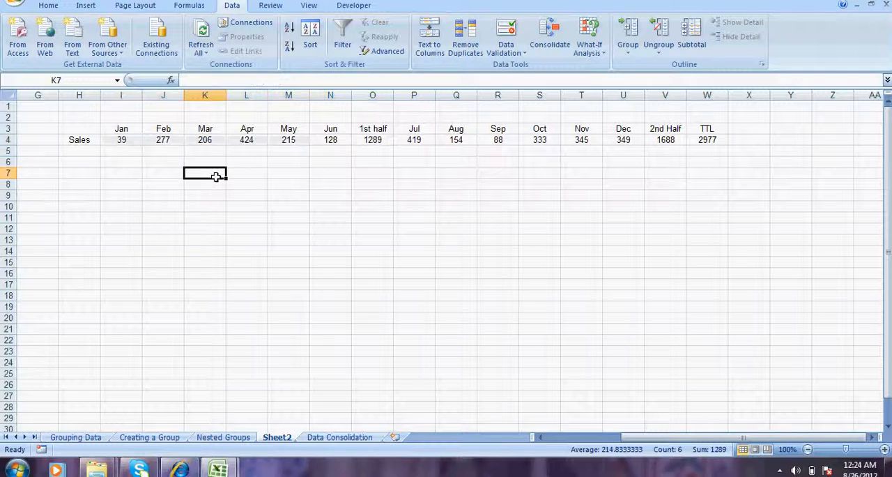
{"action": "left_click", "coordinate": [339, 140]}
{"action": "left_click", "coordinate": [373, 136]}
{"action": "left_click", "coordinate": [340, 138]}
{"action": "left_click", "coordinate": [332, 162]}
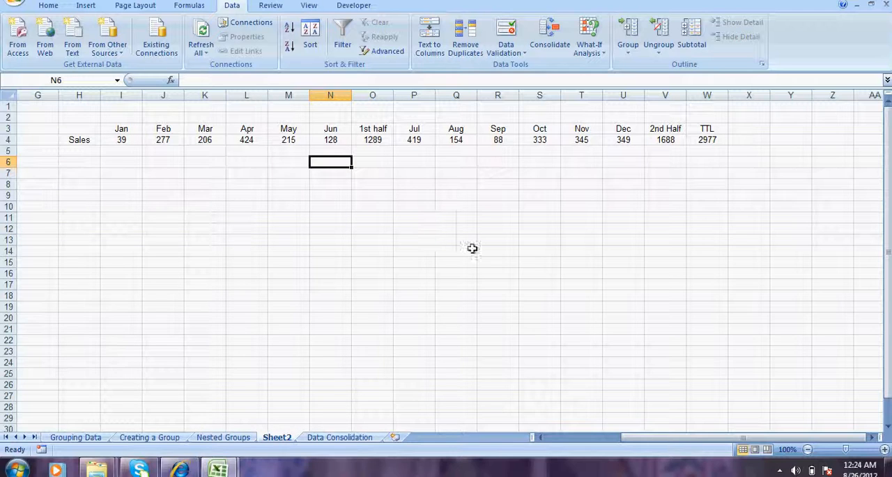
- Group columns I to N, holding Jan to Jun
{"action": "left_click", "coordinate": [884, 450]}
{"action": "left_click", "coordinate": [884, 450]}
{"action": "left_click", "coordinate": [884, 449]}
{"action": "left_click", "coordinate": [599, 438]}
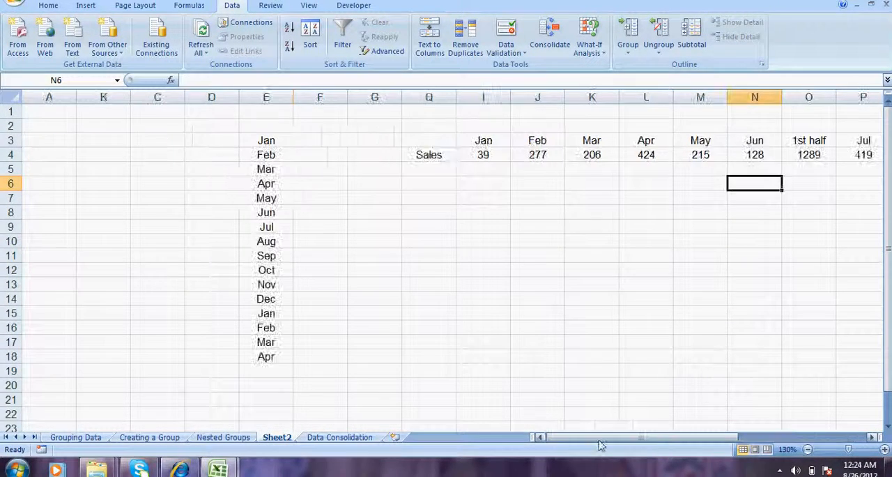
{"action": "left_click", "coordinate": [433, 137]}
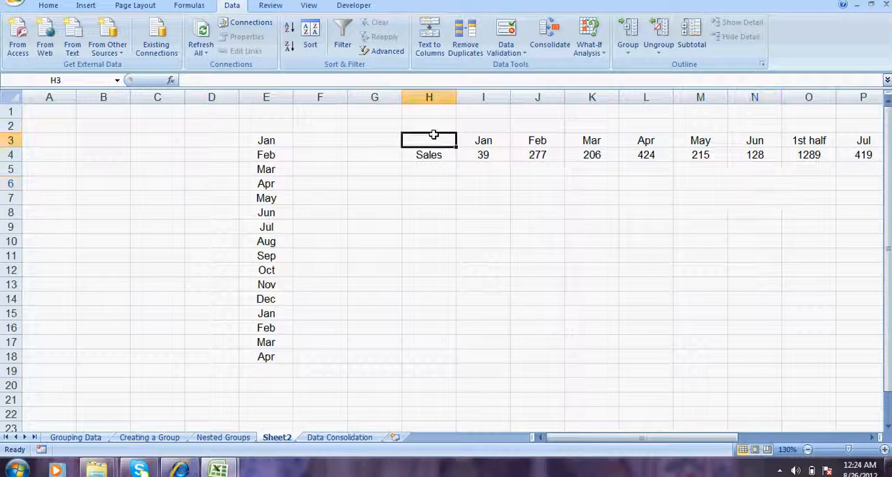
{"action": "key", "text": "Down"}
{"action": "key", "text": "Right"}
{"action": "key", "text": "Right"}
{"action": "key", "text": "Right"}
{"action": "key", "text": "Right"}
{"action": "key", "text": "Right"}
{"action": "key", "text": "Right"}
{"action": "key", "text": "Right"}
{"action": "key", "text": "Right"}
{"action": "key", "text": "Right"}
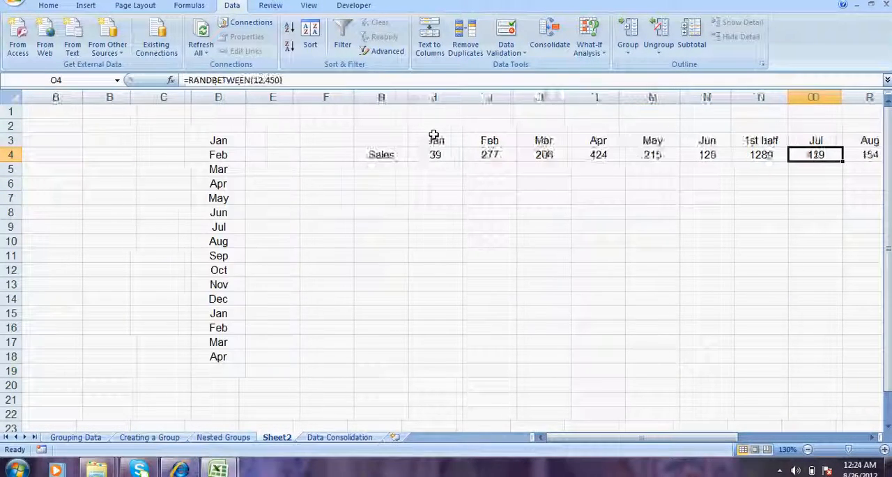
{"action": "left_click_drag", "start_coordinate": [376, 97], "coordinate": [623, 113]}
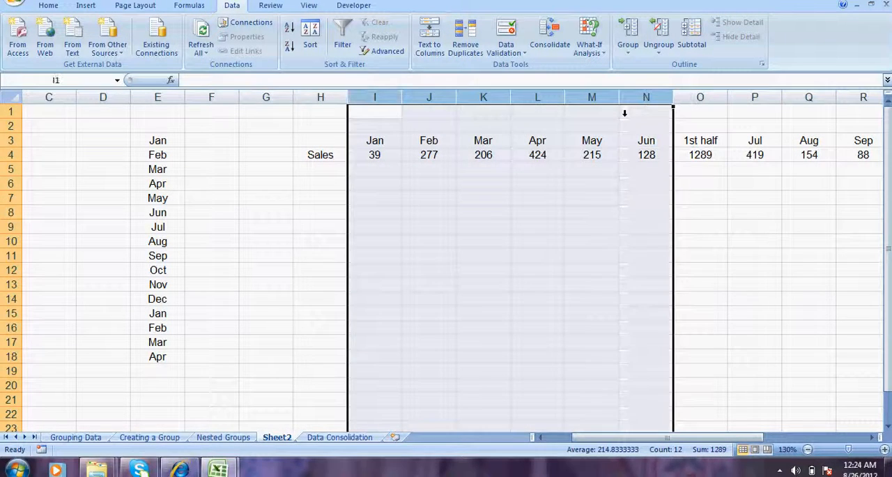
{"action": "left_click", "coordinate": [627, 49]}
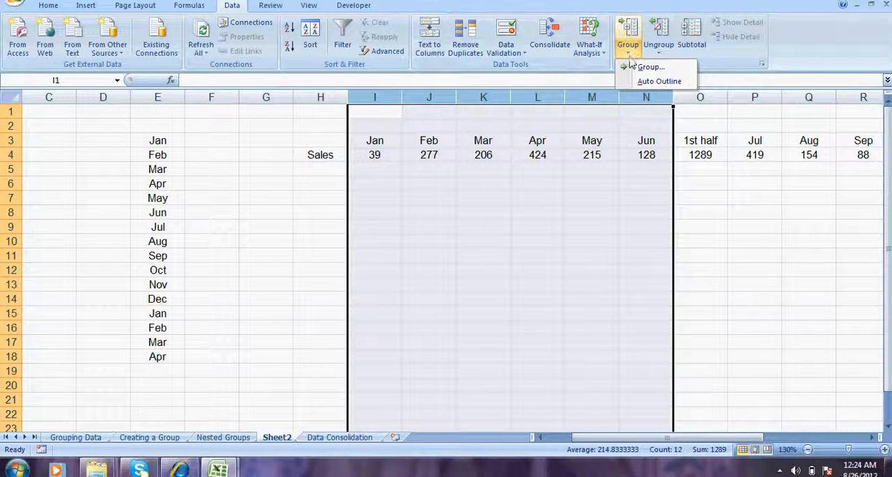
{"action": "left_click", "coordinate": [632, 67]}
{"action": "left_click", "coordinate": [711, 263]}
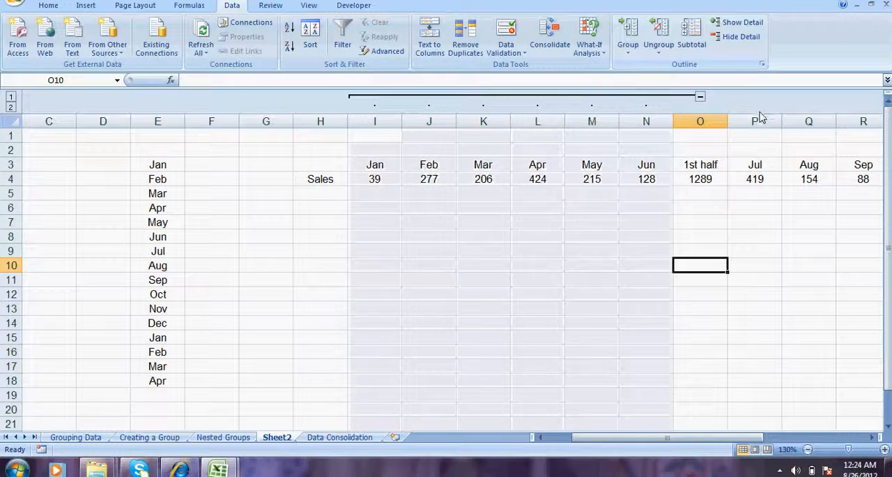
- Group columns P to U, holding Jul to Dec, and collapse both half-year column groups
{"action": "left_click_drag", "start_coordinate": [758, 115], "coordinate": [659, 153]}
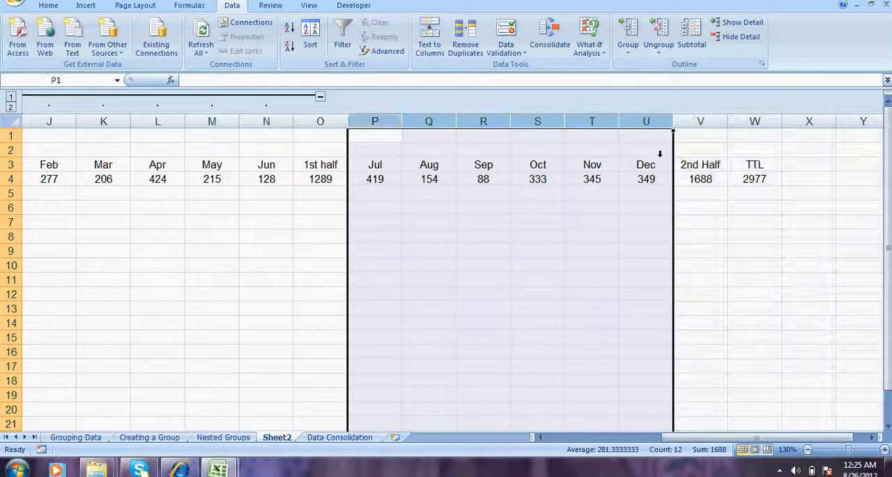
{"action": "left_click", "coordinate": [625, 59]}
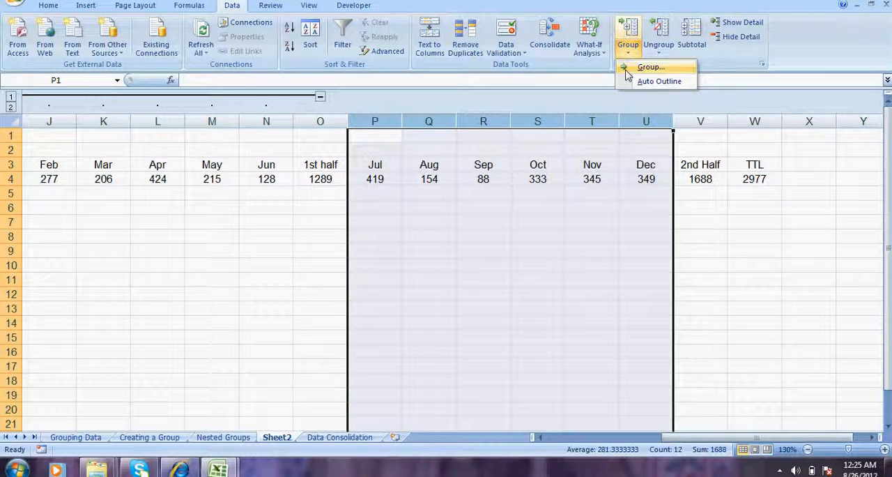
{"action": "left_click", "coordinate": [640, 66]}
{"action": "left_click", "coordinate": [701, 96]}
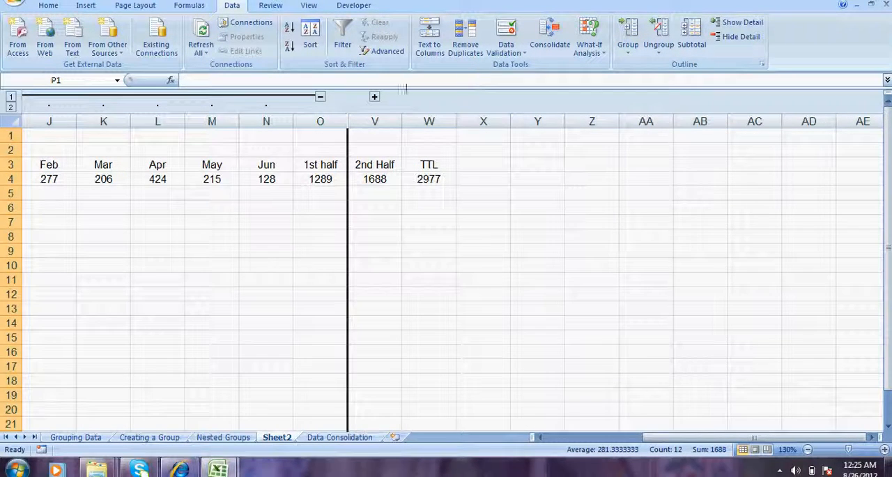
{"action": "left_click", "coordinate": [321, 97]}
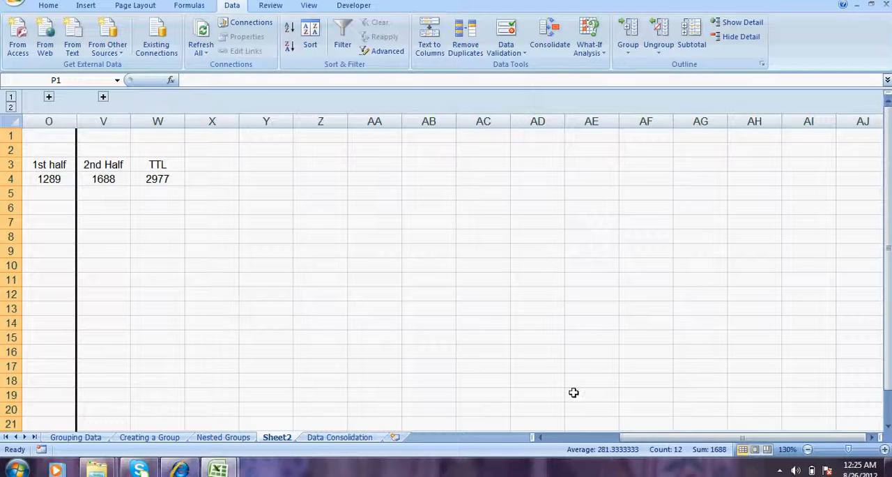
- Review the Sales row's 1st half, 2nd Half and TTL cells with both month groups collapsed
{"action": "left_click", "coordinate": [576, 436]}
{"action": "left_click", "coordinate": [601, 282]}
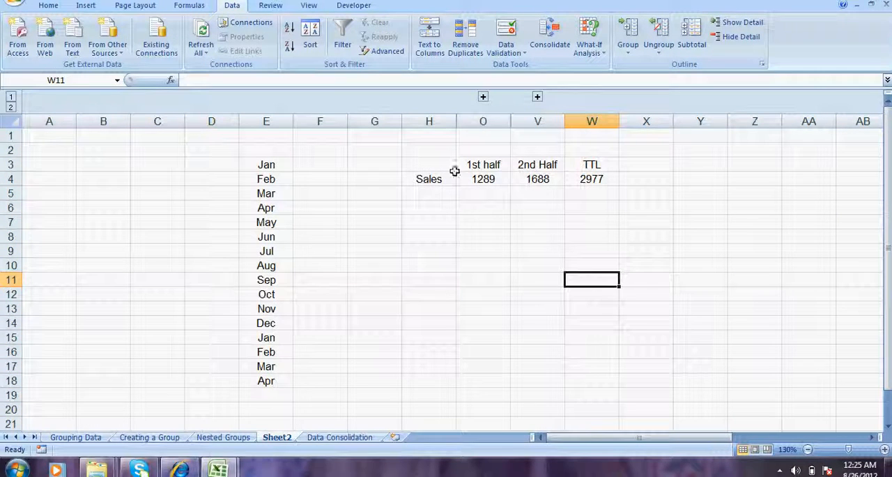
{"action": "left_click", "coordinate": [422, 179]}
{"action": "key", "text": "Up"}
{"action": "key", "text": "Right"}
{"action": "key", "text": "Down"}
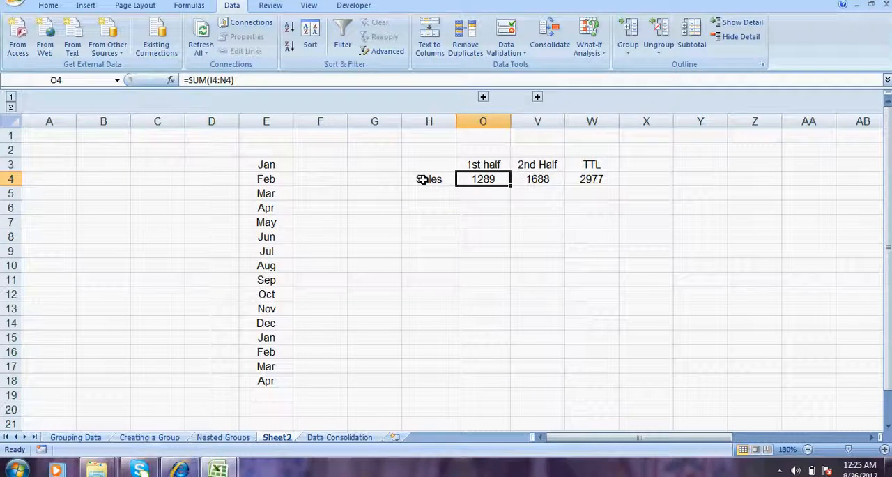
{"action": "key", "text": "Right"}
{"action": "key", "text": "Right"}
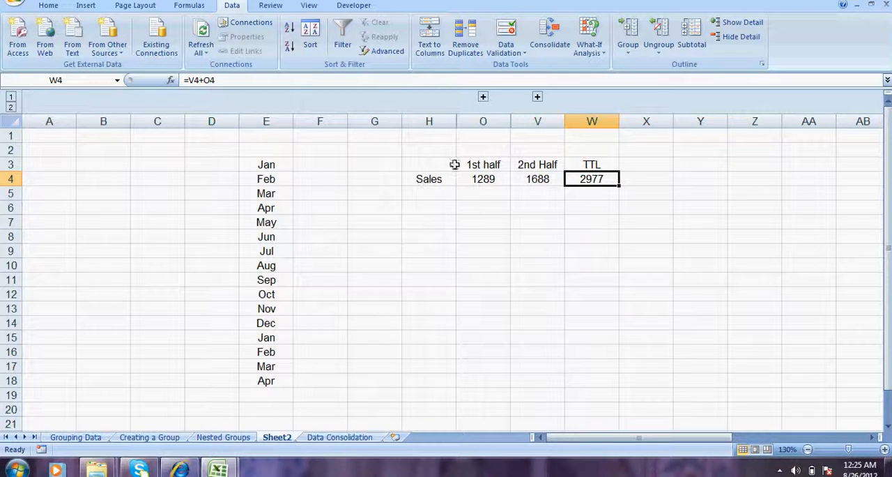
- Expand the 1st half column group to inspect the Jan to Jun figures, and collapse it again
{"action": "left_click", "coordinate": [486, 174]}
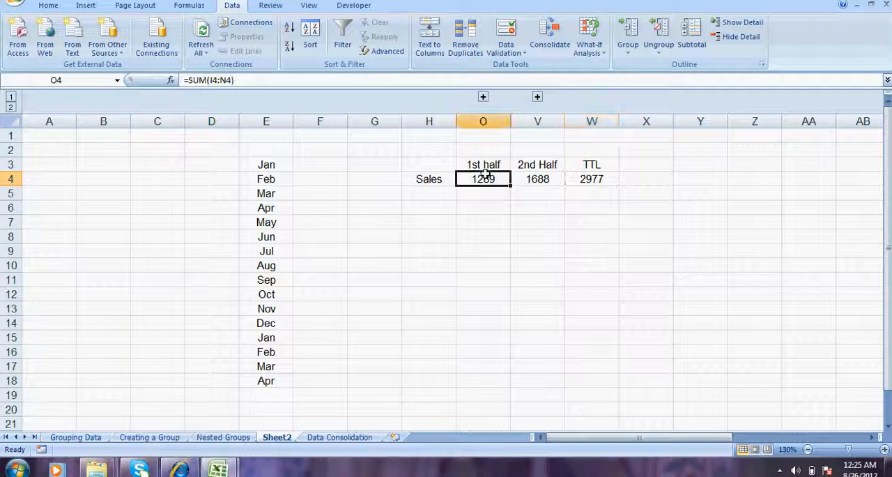
{"action": "left_click", "coordinate": [483, 97]}
{"action": "left_click_drag", "start_coordinate": [495, 164], "coordinate": [753, 183]}
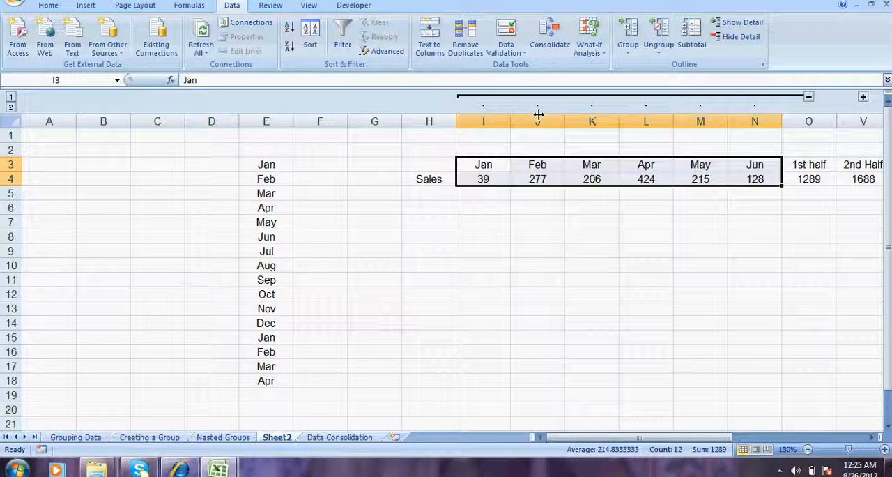
{"action": "left_click", "coordinate": [808, 97]}
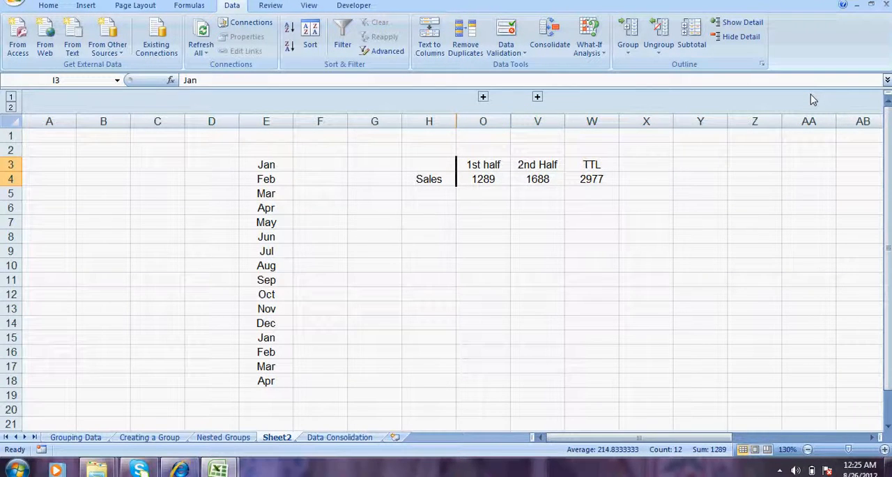
{"action": "left_click", "coordinate": [622, 270]}
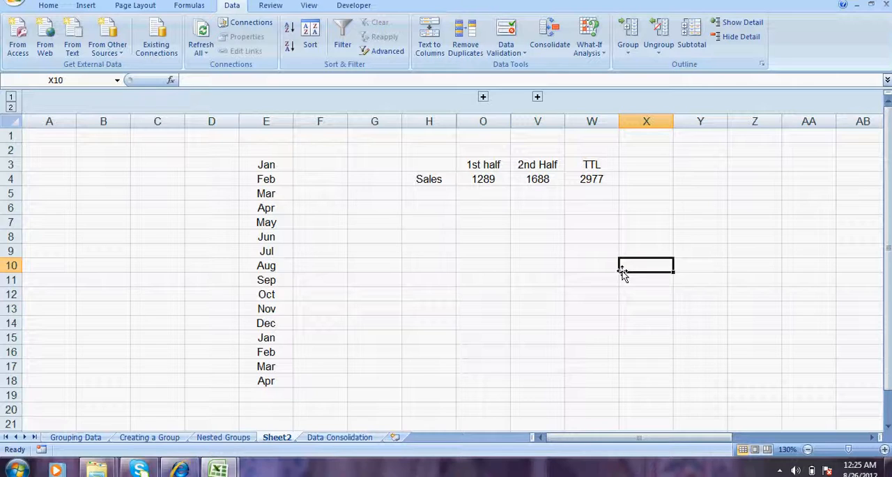
- On the Nested Groups sheet, ungroup rows 1 to 8 and clear the remaining outline
{"action": "left_click", "coordinate": [142, 437]}
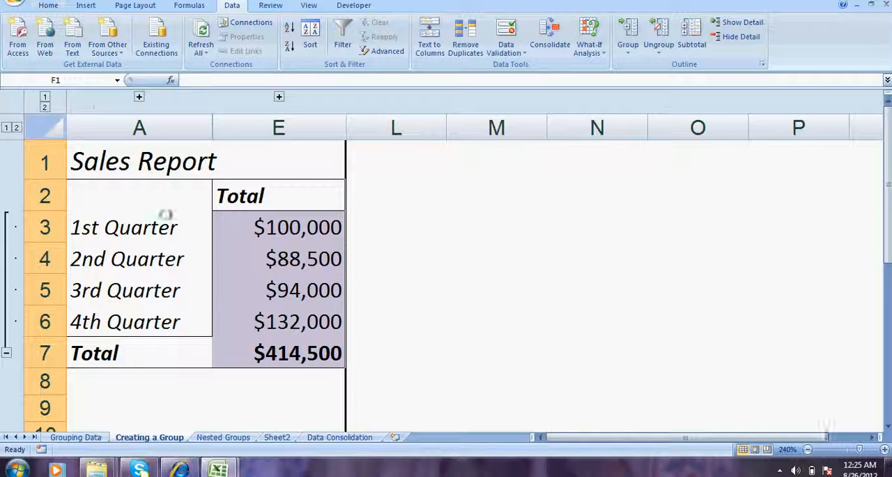
{"action": "left_click", "coordinate": [222, 437]}
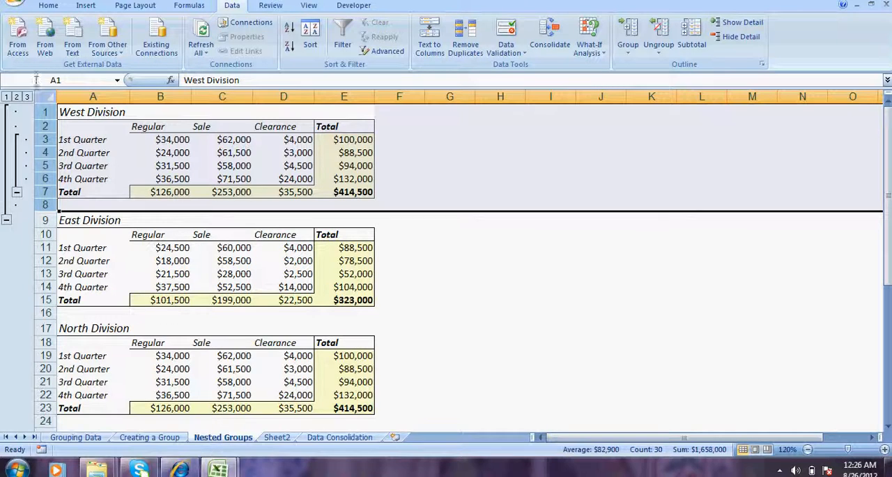
{"action": "left_click_drag", "start_coordinate": [43, 111], "coordinate": [47, 207]}
{"action": "left_click", "coordinate": [655, 58]}
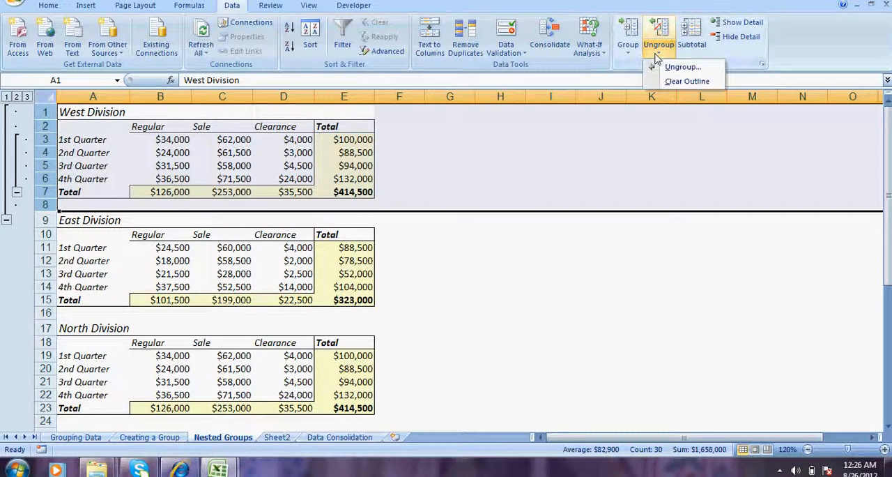
{"action": "left_click", "coordinate": [659, 67]}
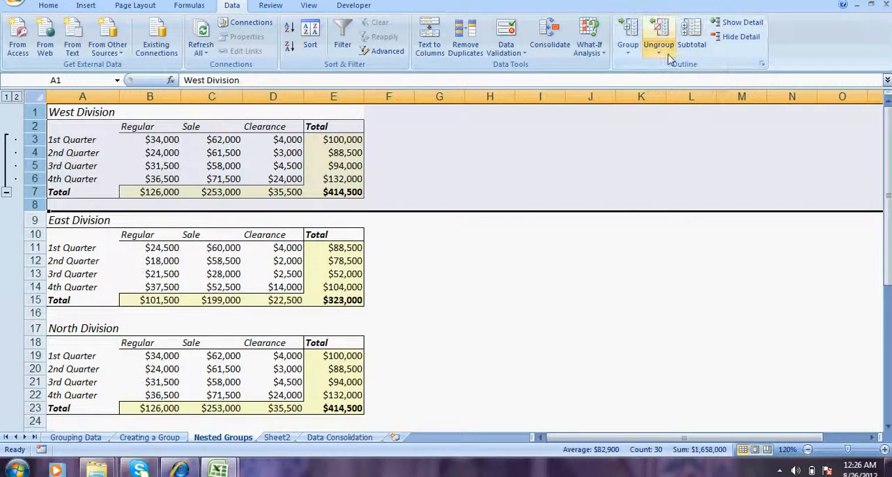
{"action": "left_click", "coordinate": [658, 56]}
{"action": "left_click", "coordinate": [677, 78]}
{"action": "left_click", "coordinate": [501, 181]}
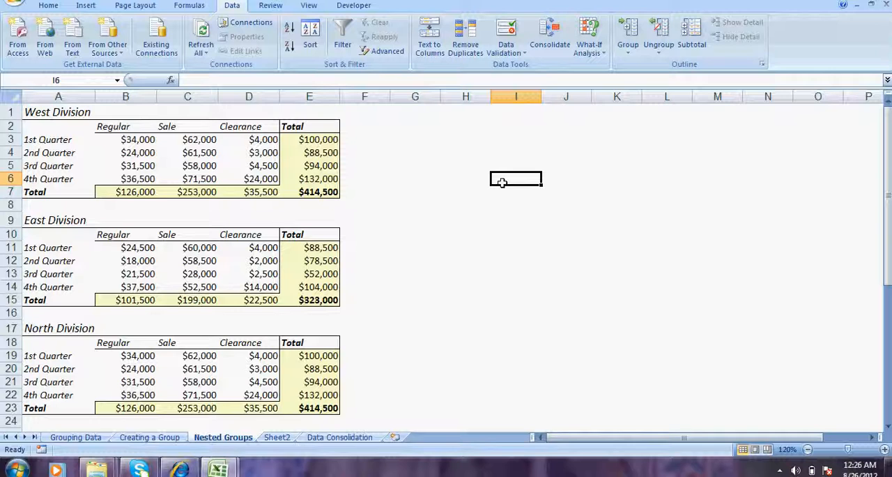
- Examine the quarterly rows and totals of the division tables on the Nested Groups sheet
{"action": "key", "text": "Home"}
{"action": "key", "text": "Up"}
{"action": "key", "text": "Up"}
{"action": "key", "text": "Up"}
{"action": "key", "text": "Up"}
{"action": "key", "text": "Up"}
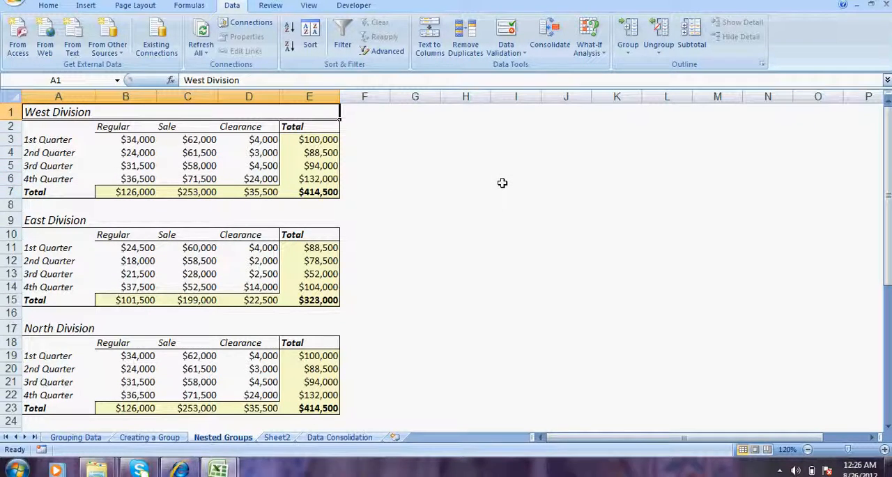
{"action": "left_click", "coordinate": [149, 437]}
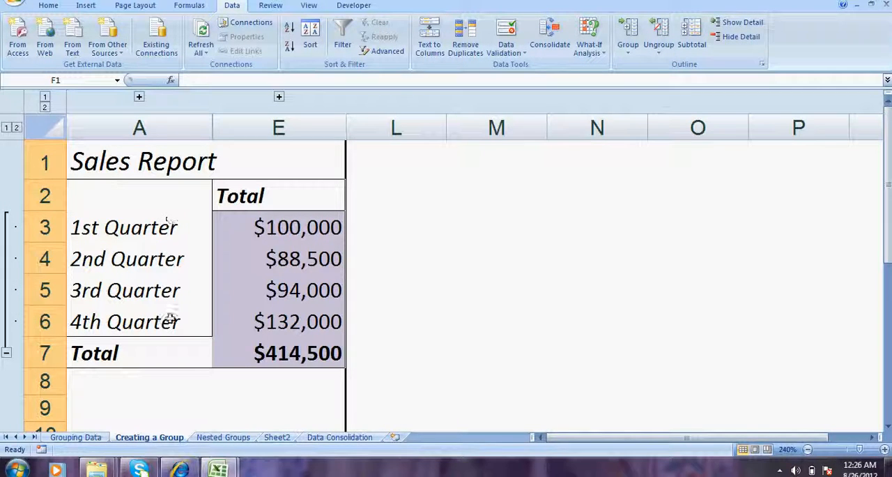
{"action": "left_click", "coordinate": [223, 438]}
{"action": "left_click", "coordinate": [105, 153]}
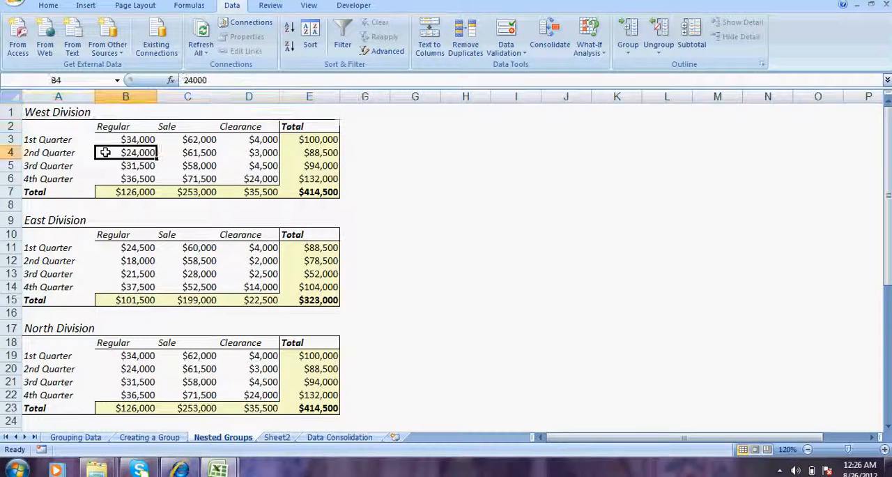
{"action": "key", "text": "Up"}
{"action": "key", "text": "Up"}
{"action": "key", "text": "Down"}
{"action": "key", "text": "Down"}
{"action": "key", "text": "Down"}
{"action": "key", "text": "Down"}
{"action": "key", "text": "Down"}
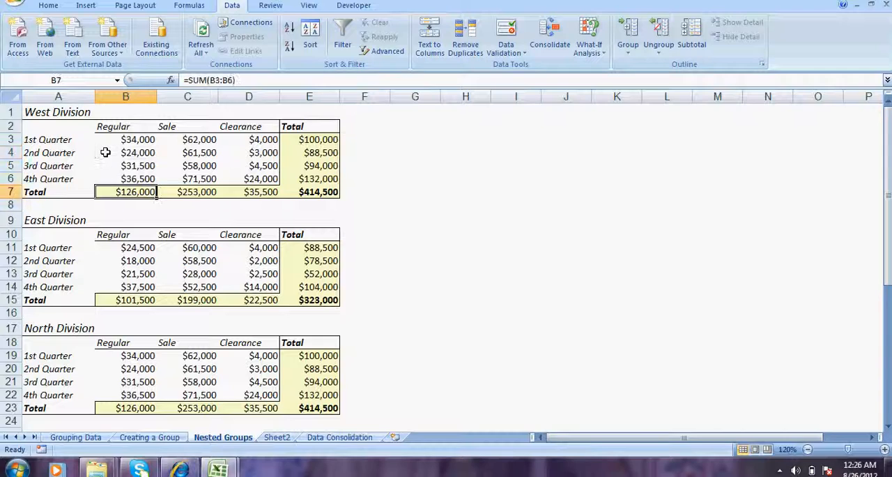
{"action": "key", "text": "Left"}
{"action": "key", "text": "Up"}
{"action": "key", "text": "Up"}
{"action": "key", "text": "Up"}
{"action": "key", "text": "Up"}
{"action": "key", "text": "Up"}
{"action": "key", "text": "Down"}
{"action": "key", "text": "Down"}
{"action": "key", "text": "Down"}
{"action": "key", "text": "Down"}
{"action": "key", "text": "Down"}
{"action": "key", "text": "Down"}
{"action": "key", "text": "Down"}
{"action": "key", "text": "Down"}
{"action": "key", "text": "Down"}
{"action": "key", "text": "Down"}
{"action": "key", "text": "Down"}
{"action": "key", "text": "Down"}
{"action": "key", "text": "Down"}
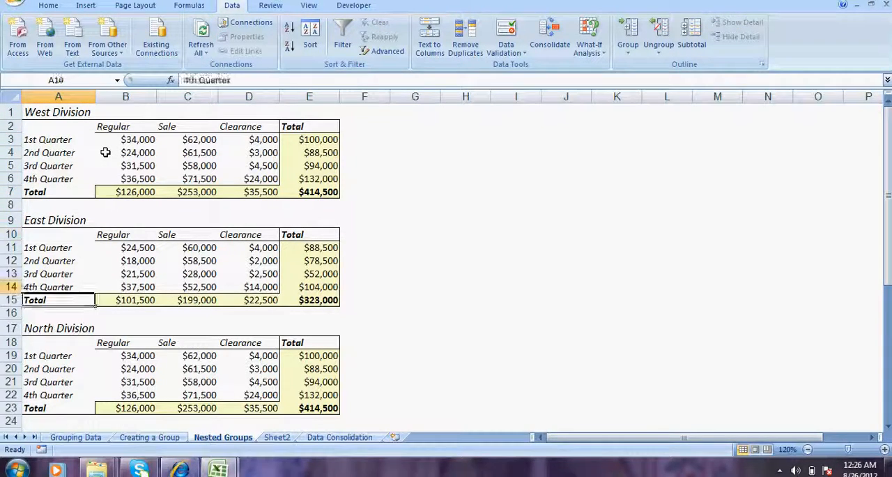
- Examine the Total and Total Visible formulas in the Report table in rows 37 and 38
{"action": "key", "text": "Down"}
{"action": "key", "text": "Down"}
{"action": "key", "text": "Down"}
{"action": "key", "text": "Down"}
{"action": "key", "text": "Down"}
{"action": "key", "text": "Down"}
{"action": "key", "text": "Down"}
{"action": "key", "text": "Down"}
{"action": "key", "text": "Down"}
{"action": "key", "text": "Down"}
{"action": "key", "text": "Down"}
{"action": "key", "text": "Down"}
{"action": "key", "text": "Down"}
{"action": "key", "text": "Down"}
{"action": "key", "text": "Down"}
{"action": "key", "text": "Down"}
{"action": "key", "text": "Down"}
{"action": "key", "text": "Down"}
{"action": "key", "text": "Down"}
{"action": "key", "text": "Down"}
{"action": "key", "text": "Up"}
{"action": "key", "text": "Right"}
{"action": "key", "text": "Left"}
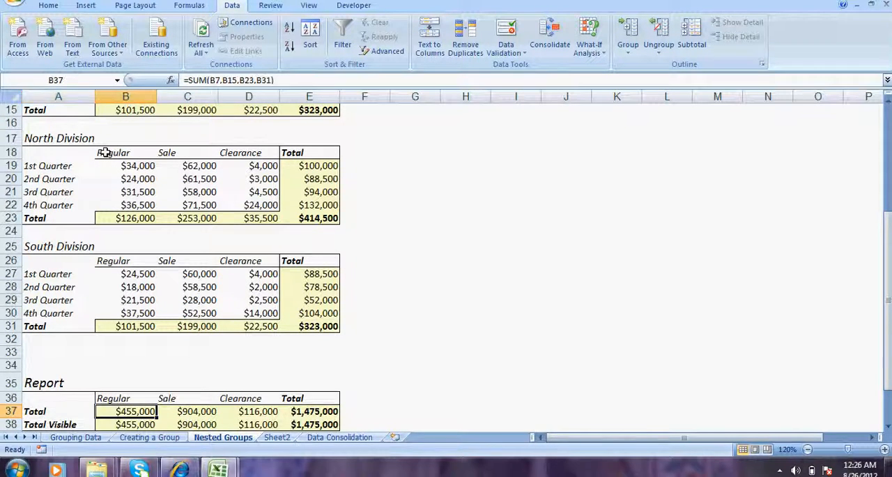
{"action": "key", "text": "Down"}
{"action": "key", "text": "Down"}
{"action": "key", "text": "Down"}
{"action": "key", "text": "Down"}
{"action": "key", "text": "Up"}
{"action": "key", "text": "Up"}
{"action": "key", "text": "Up"}
{"action": "key", "text": "Up"}
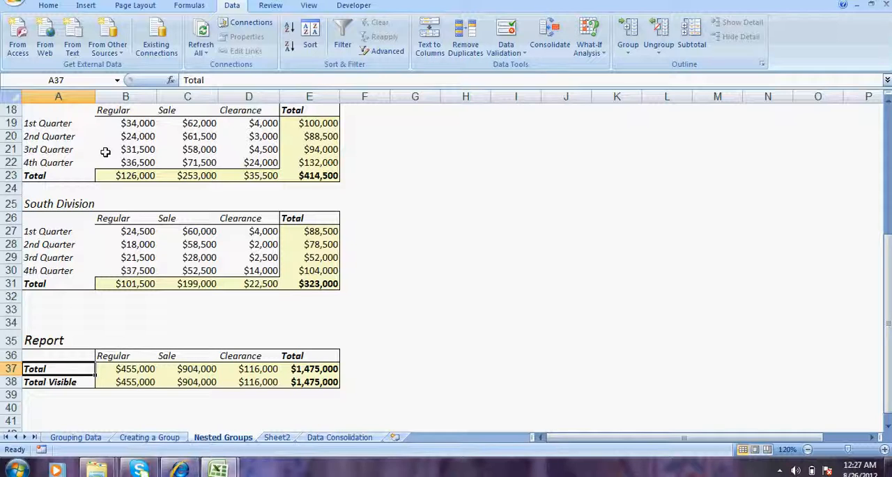
{"action": "key", "text": "Right"}
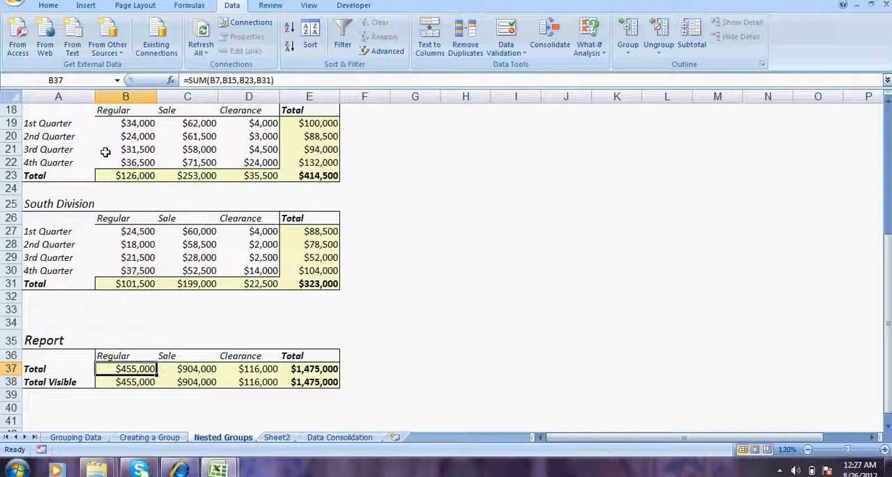
{"action": "key", "text": "Down"}
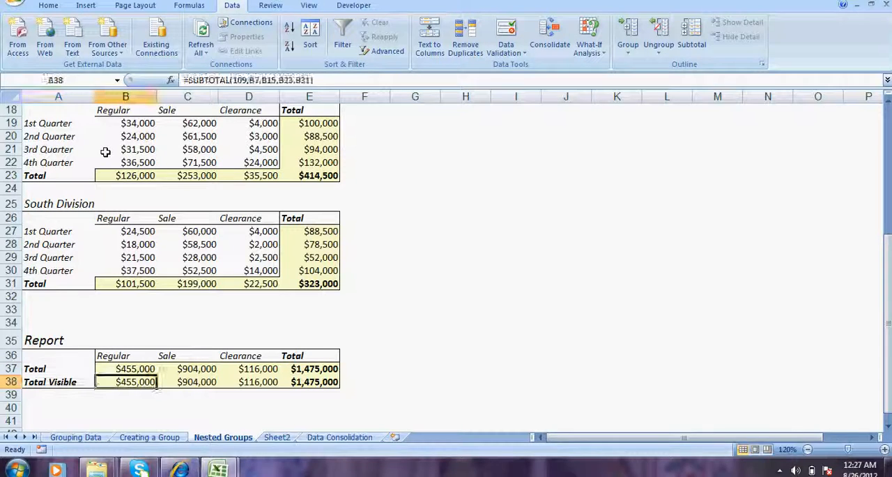
{"action": "key", "text": "Left"}
{"action": "key", "text": "Right"}
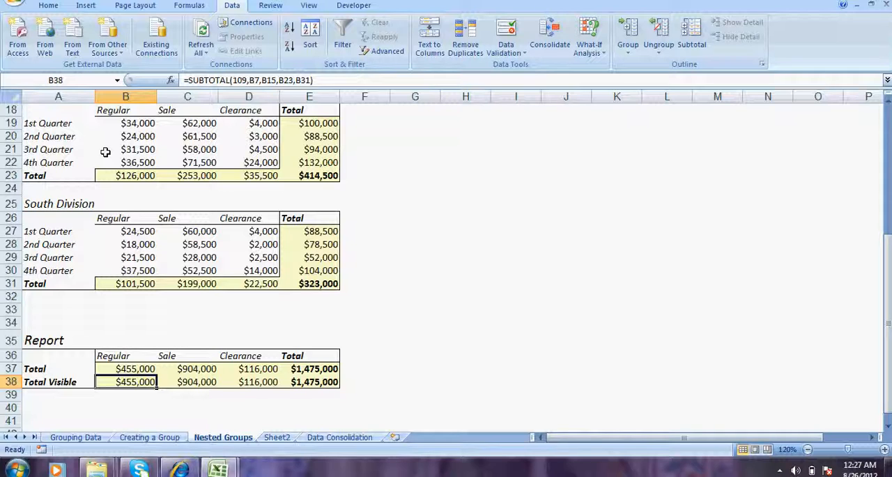
{"action": "key", "text": "Left"}
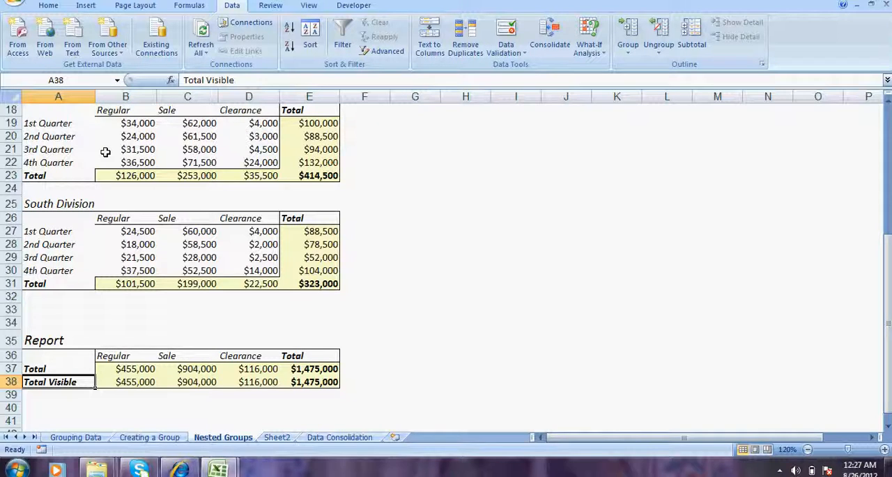
- Group rows 3 to 6, holding the West Division's four quarters
{"action": "key", "text": "Up"}
{"action": "key", "text": "Up"}
{"action": "key", "text": "Up"}
{"action": "key", "text": "Up"}
{"action": "key", "text": "Up"}
{"action": "key", "text": "Up"}
{"action": "key", "text": "Up"}
{"action": "key", "text": "Up"}
{"action": "key", "text": "Up"}
{"action": "key", "text": "Up"}
{"action": "key", "text": "Up"}
{"action": "key", "text": "Up"}
{"action": "key", "text": "Up"}
{"action": "key", "text": "Up"}
{"action": "key", "text": "Up"}
{"action": "key", "text": "Up"}
{"action": "key", "text": "Up"}
{"action": "key", "text": "Up"}
{"action": "key", "text": "Up"}
{"action": "key", "text": "Up"}
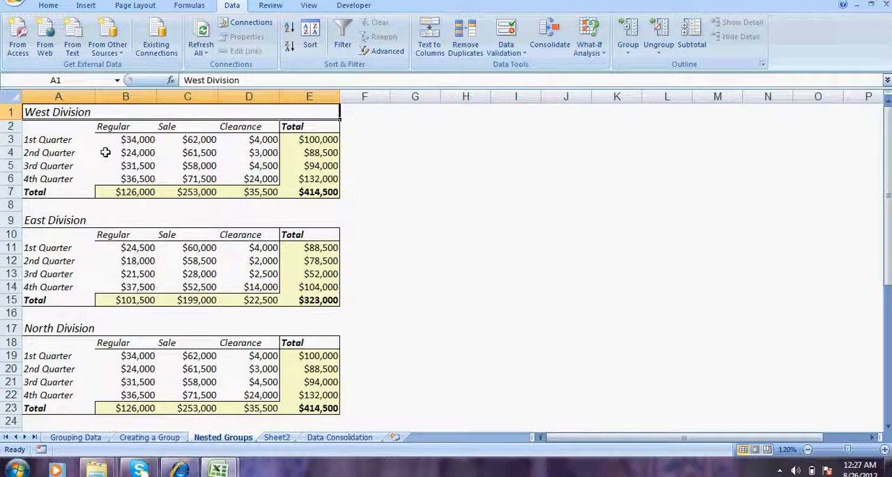
{"action": "left_click_drag", "start_coordinate": [6, 140], "coordinate": [6, 178]}
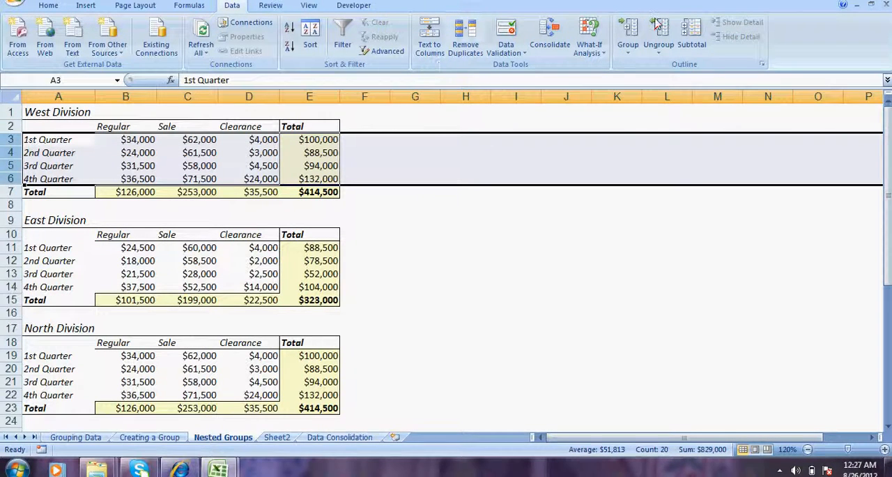
{"action": "left_click", "coordinate": [629, 55]}
{"action": "left_click", "coordinate": [650, 67]}
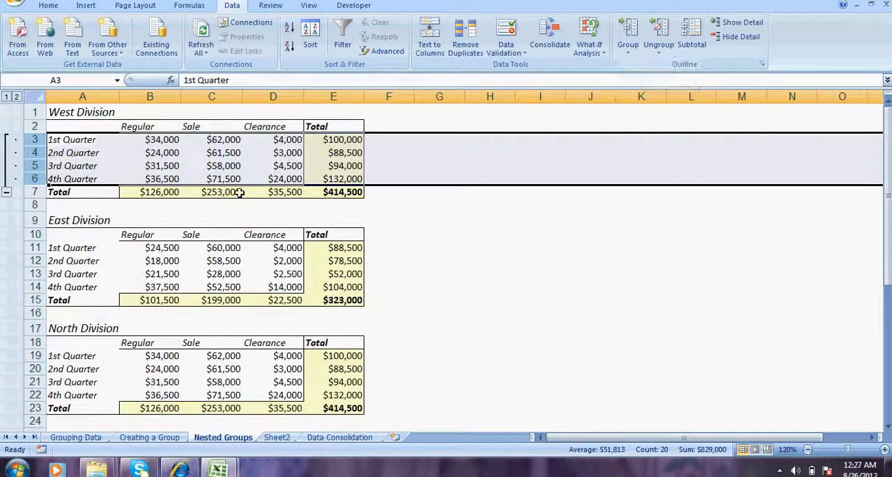
- Group the quarter rows of the East Division (11 to 14) and the North Division (19 to 22)
{"action": "left_click_drag", "start_coordinate": [38, 252], "coordinate": [35, 282]}
{"action": "key", "text": "shift+alt+Right"}
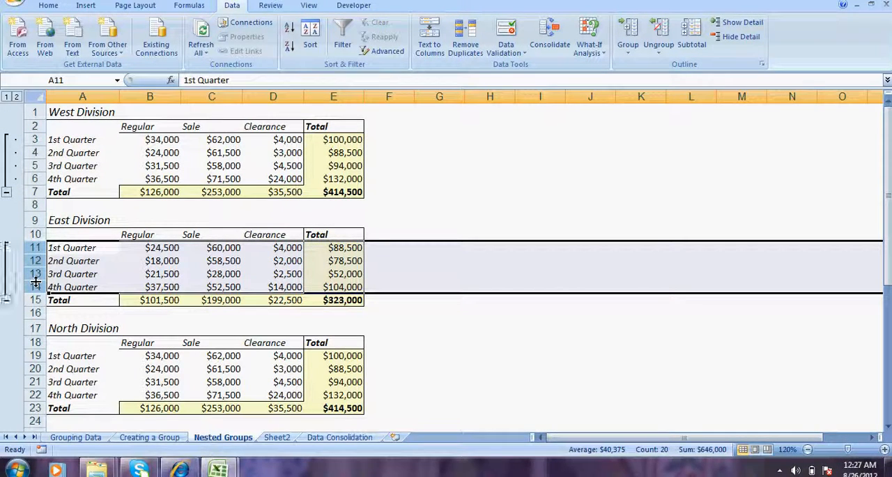
{"action": "left_click_drag", "start_coordinate": [32, 355], "coordinate": [32, 395]}
{"action": "key", "text": "shift+alt+Right"}
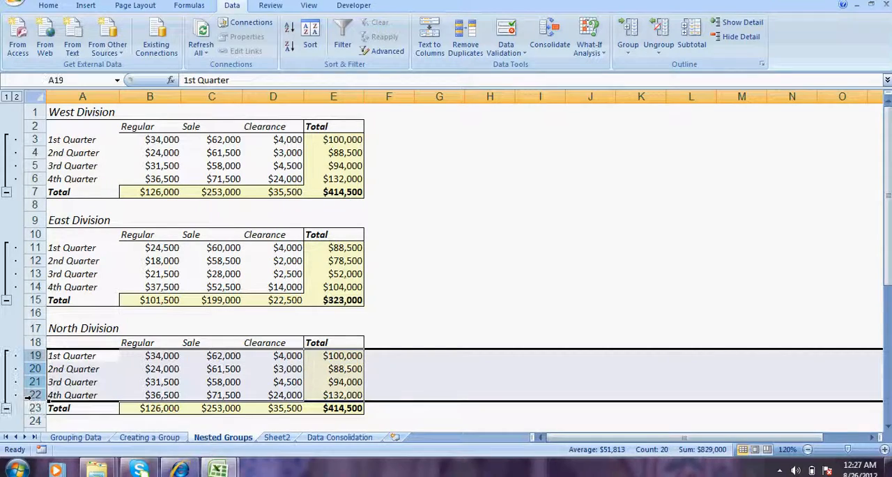
- Group rows 27 to 30, holding the South Division's four quarters
{"action": "left_click", "coordinate": [886, 428]}
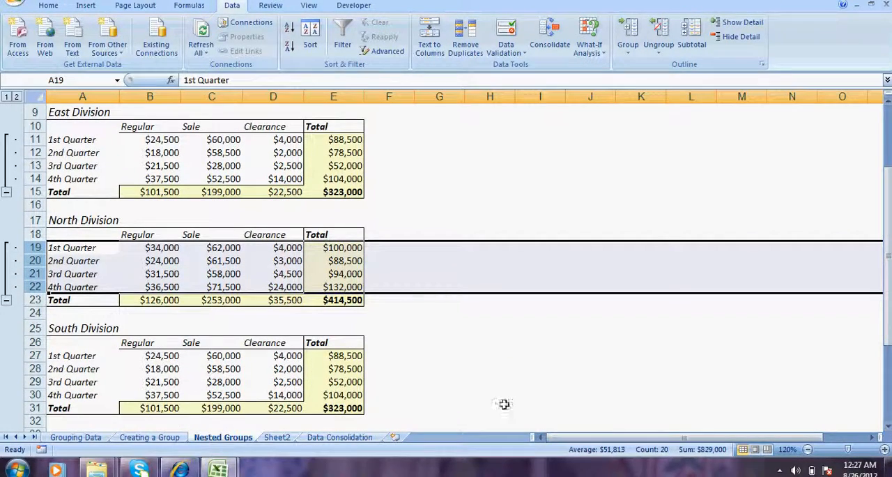
{"action": "left_click", "coordinate": [32, 355]}
{"action": "left_click_drag", "start_coordinate": [32, 355], "coordinate": [32, 395]}
{"action": "key", "text": "shift+alt+Right"}
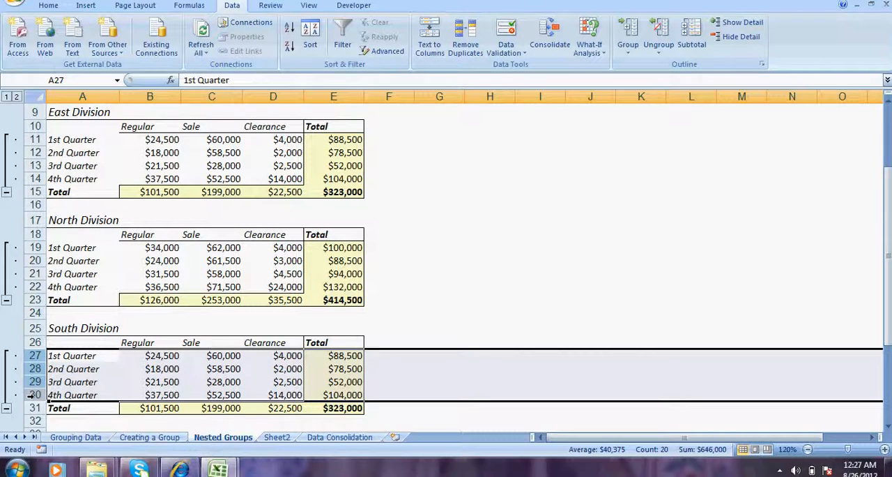
- Collapse all quarter row groups to outline level 1 and check the West Division's totals by sales type
{"action": "left_click", "coordinate": [6, 97]}
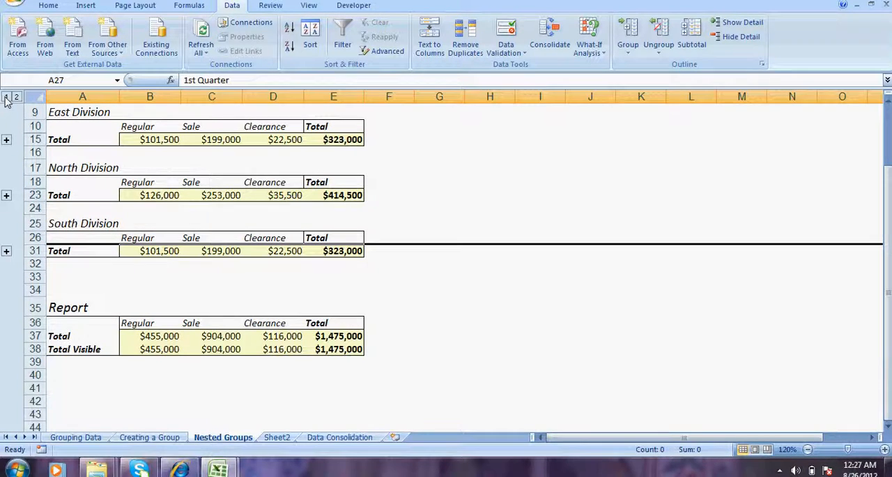
{"action": "left_click", "coordinate": [454, 148]}
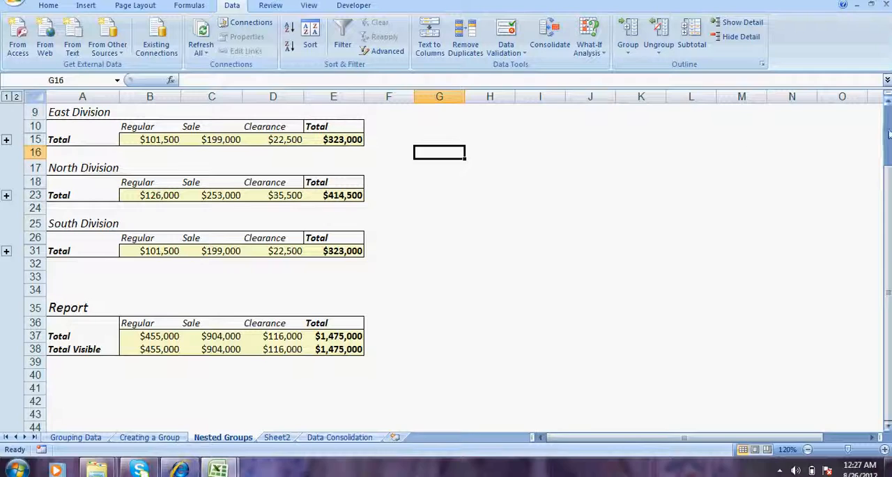
{"action": "scroll", "coordinate": [887, 174], "scroll_direction": "up", "scroll_amount": 3}
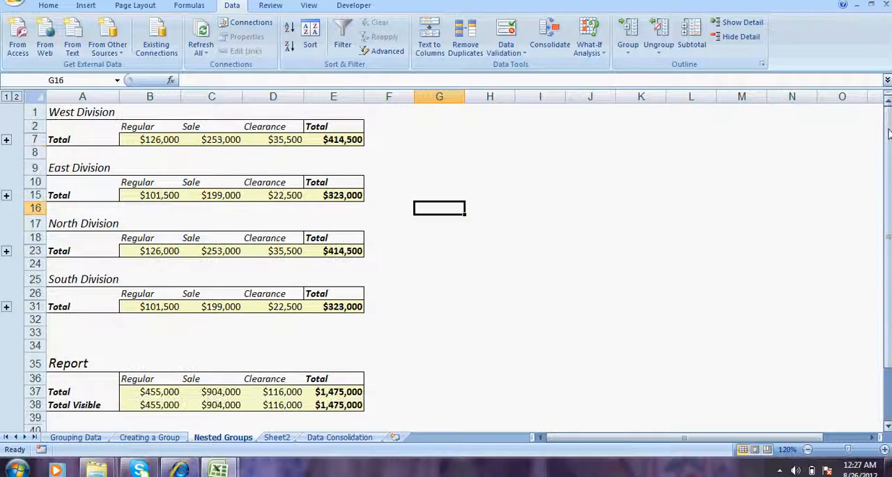
{"action": "left_click", "coordinate": [157, 138]}
{"action": "left_click", "coordinate": [225, 139]}
{"action": "left_click", "coordinate": [278, 140]}
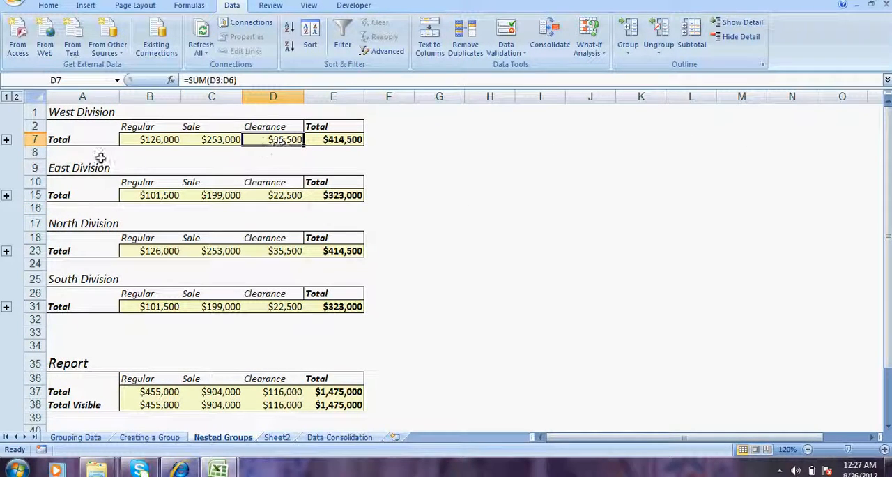
{"action": "left_click", "coordinate": [143, 140]}
{"action": "left_click", "coordinate": [222, 137]}
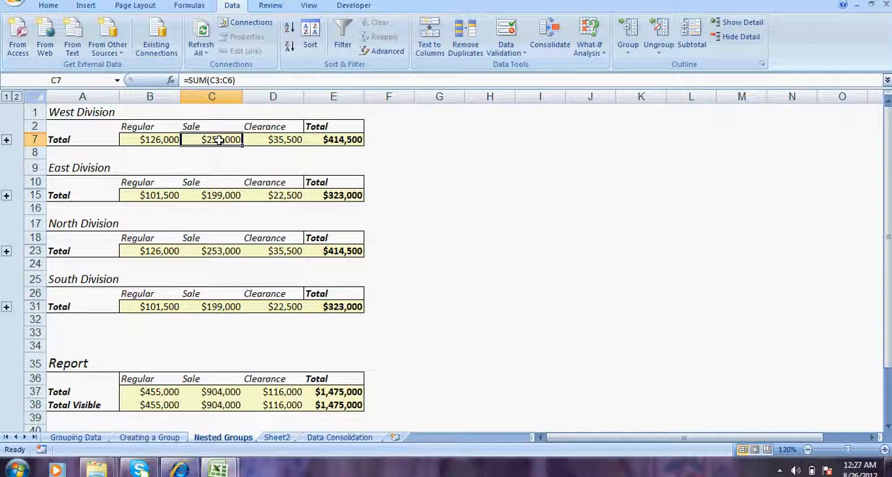
- Examine the Total row formulas of the East, North and South Divisions for Regular, Sale and Clearance sales
{"action": "left_click", "coordinate": [281, 147]}
{"action": "left_click", "coordinate": [168, 195]}
{"action": "left_click", "coordinate": [221, 196]}
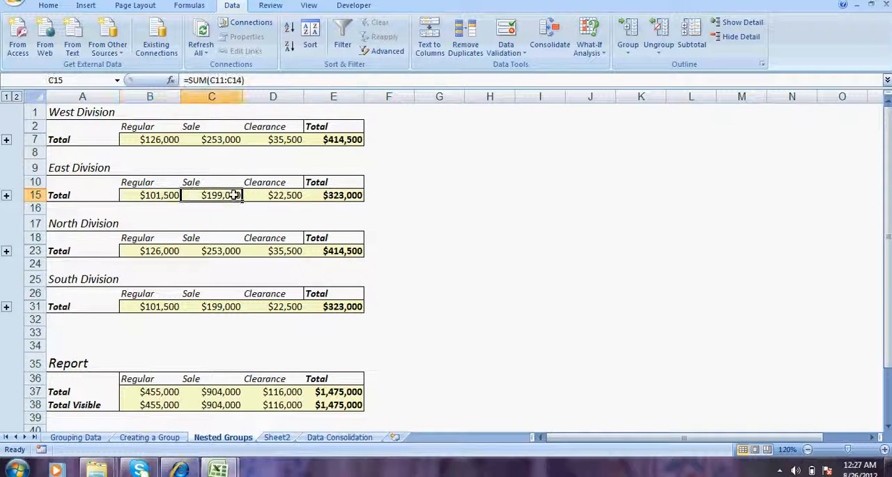
{"action": "left_click", "coordinate": [268, 196]}
{"action": "left_click", "coordinate": [145, 251]}
{"action": "left_click", "coordinate": [220, 251]}
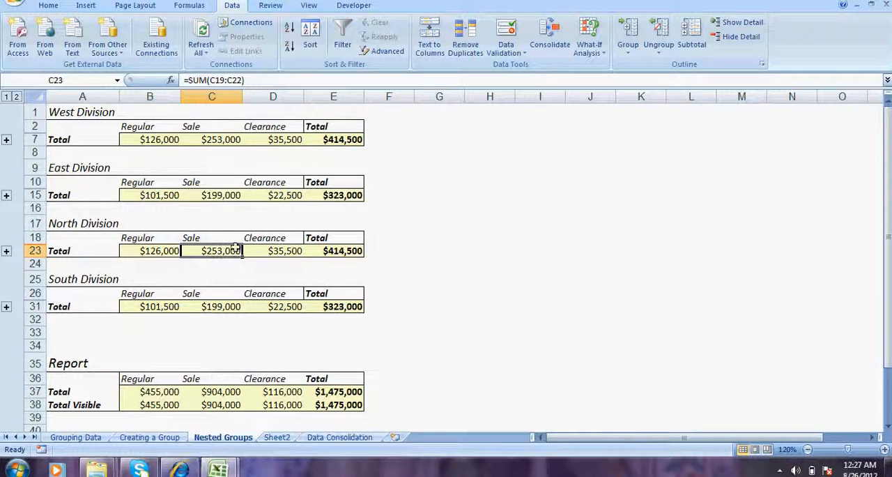
{"action": "left_click", "coordinate": [276, 240]}
{"action": "left_click", "coordinate": [136, 310]}
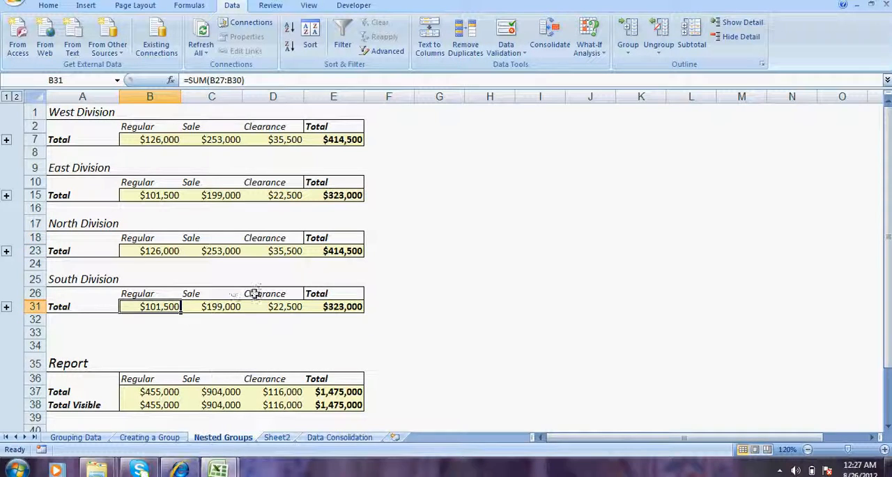
{"action": "left_click", "coordinate": [233, 306]}
{"action": "left_click", "coordinate": [276, 308]}
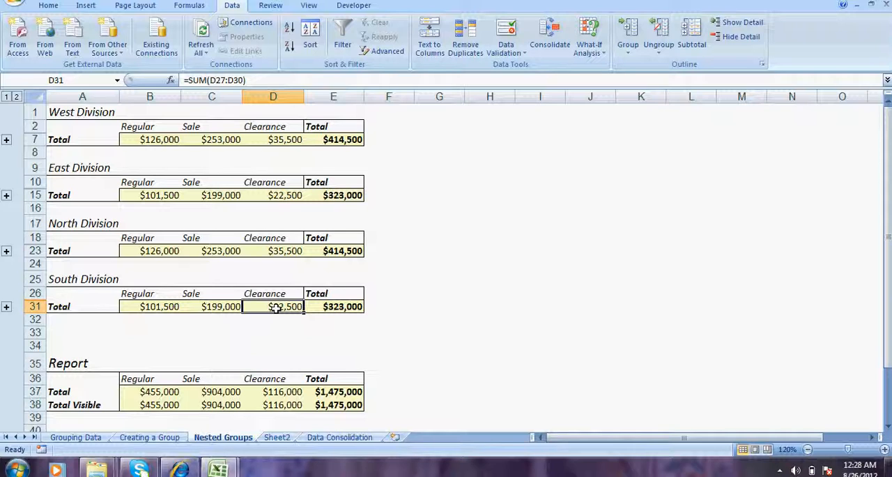
- Check the Report's Total row across the sales types, and briefly expand and re-collapse the West Division's quarter rows
{"action": "key", "text": "Down"}
{"action": "key", "text": "Down"}
{"action": "key", "text": "Down"}
{"action": "key", "text": "Down"}
{"action": "key", "text": "Down"}
{"action": "key", "text": "Down"}
{"action": "key", "text": "Left"}
{"action": "key", "text": "Left"}
{"action": "key", "text": "Right"}
{"action": "key", "text": "Right"}
{"action": "key", "text": "Right"}
{"action": "key", "text": "Left"}
{"action": "key", "text": "Left"}
{"action": "key", "text": "Left"}
{"action": "key", "text": "Left"}
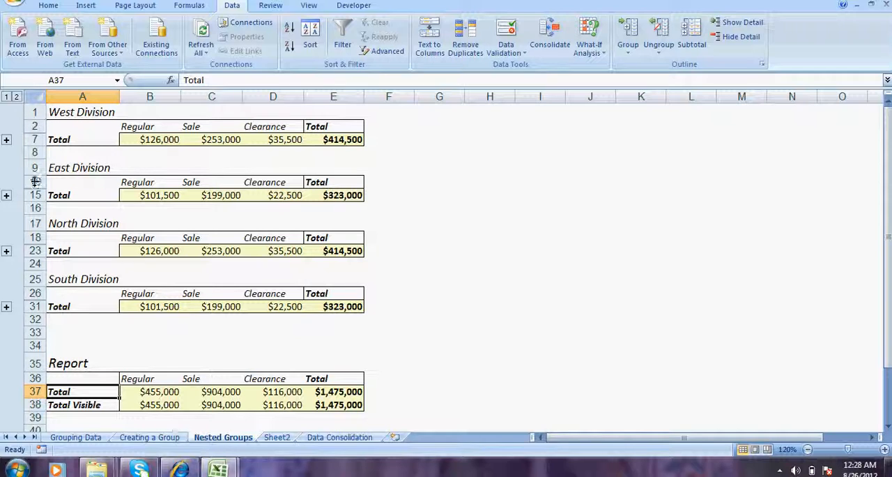
{"action": "left_click", "coordinate": [6, 139]}
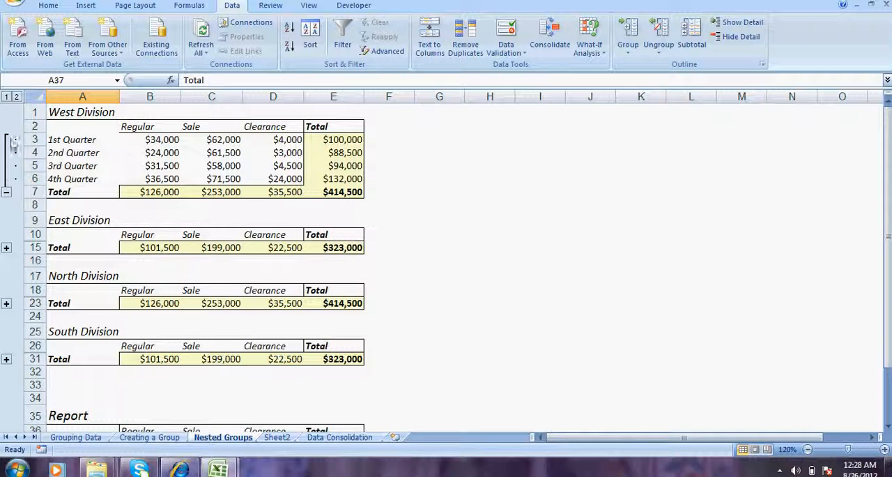
{"action": "left_click", "coordinate": [6, 192]}
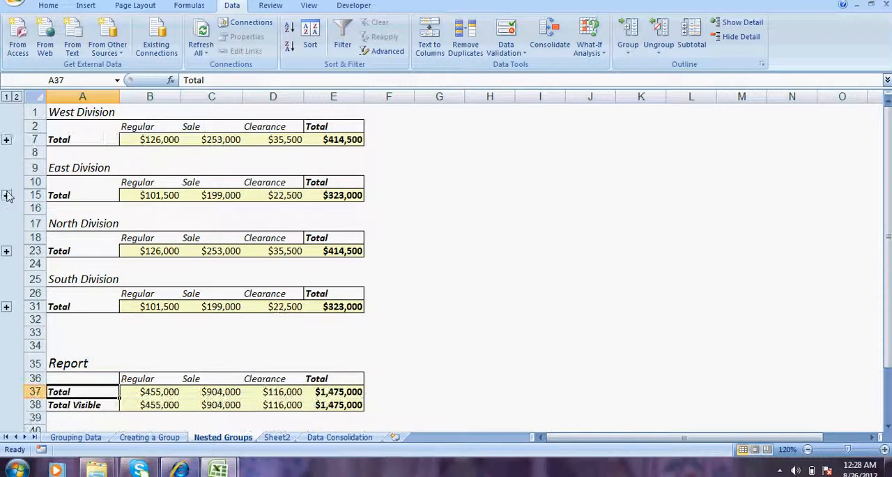
- Group rows 1 to 7, holding the whole West Division, as an outer group and collapse it
{"action": "left_click_drag", "start_coordinate": [23, 112], "coordinate": [21, 140]}
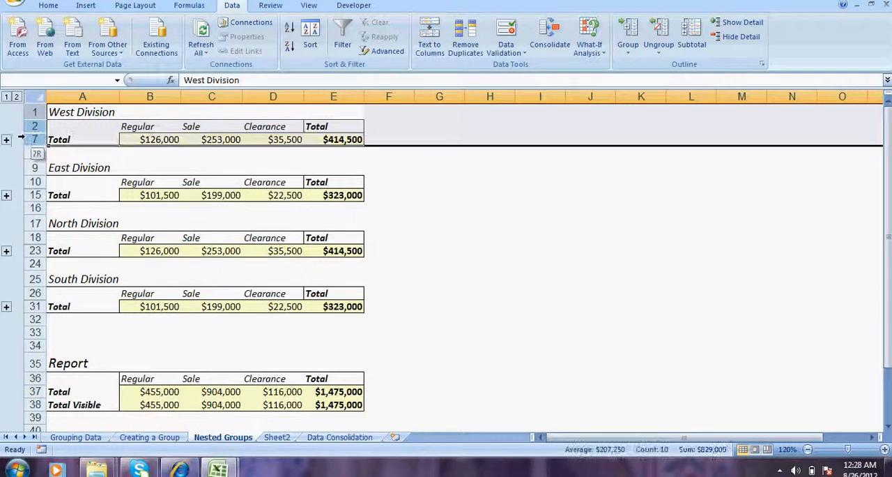
{"action": "right_click", "coordinate": [31, 139]}
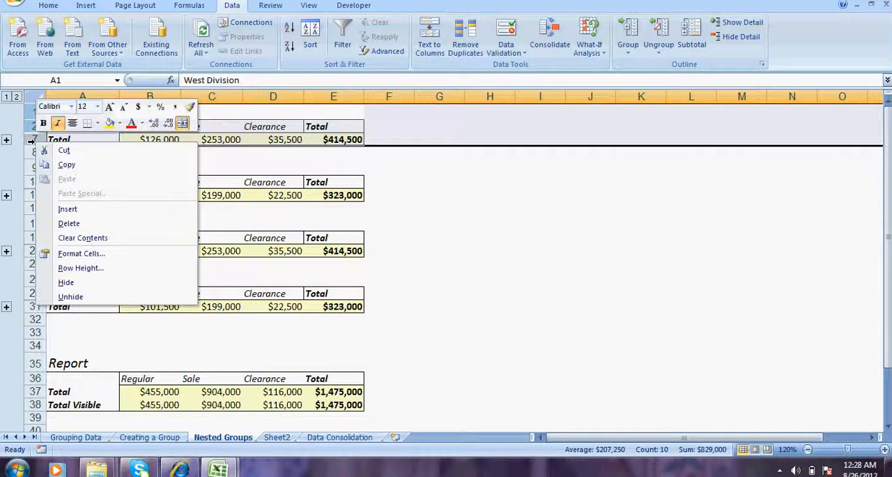
{"action": "left_click", "coordinate": [628, 49]}
{"action": "left_click", "coordinate": [638, 66]}
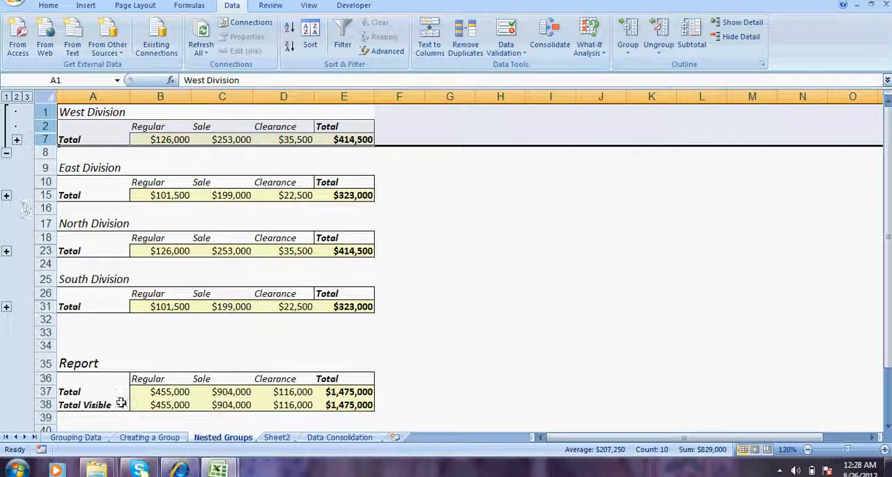
{"action": "left_click", "coordinate": [6, 152]}
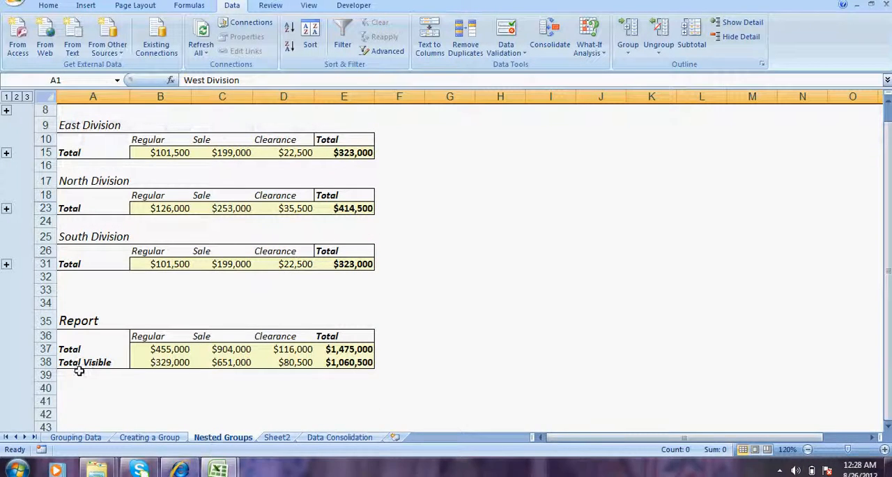
- Examine the Total Visible formula for Regular sales with the West Division group collapsed and expanded
{"action": "left_click", "coordinate": [115, 362]}
{"action": "left_click", "coordinate": [155, 359]}
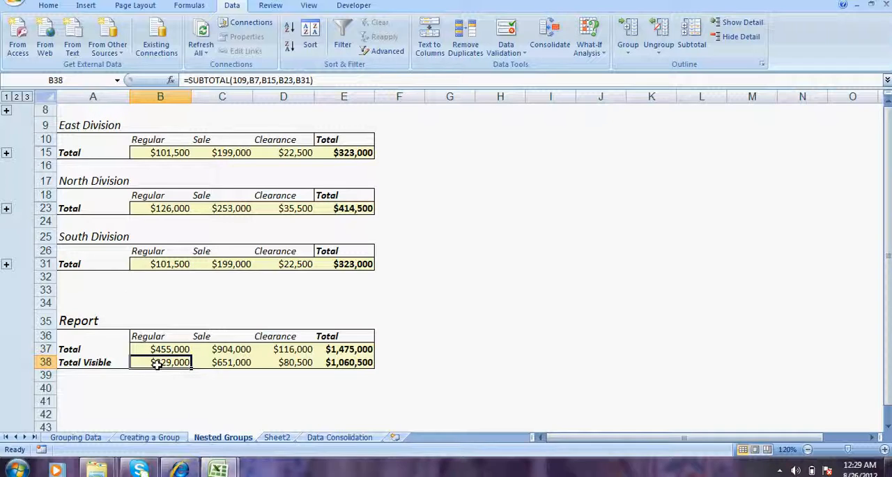
{"action": "left_click", "coordinate": [6, 110]}
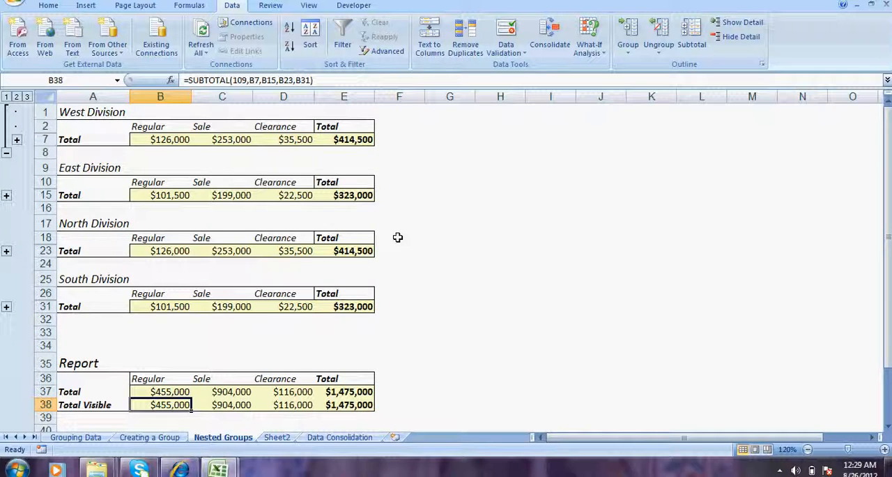
{"action": "left_click", "coordinate": [455, 249]}
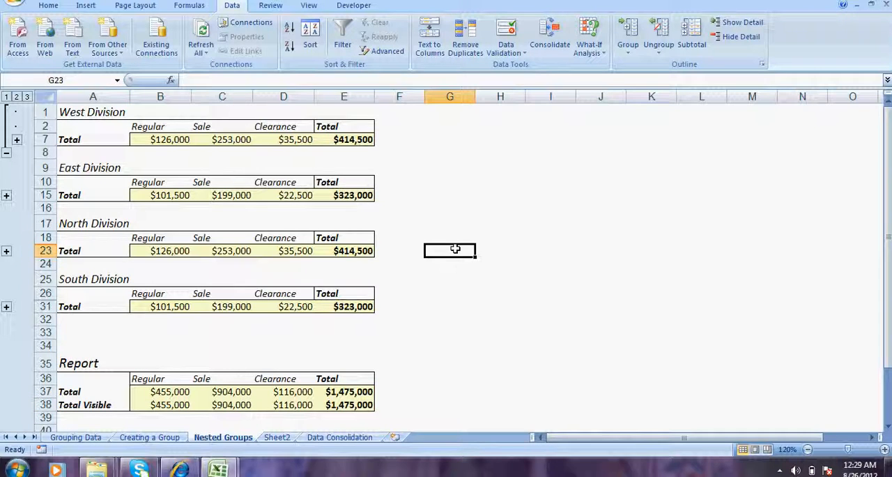
{"action": "left_click", "coordinate": [167, 403]}
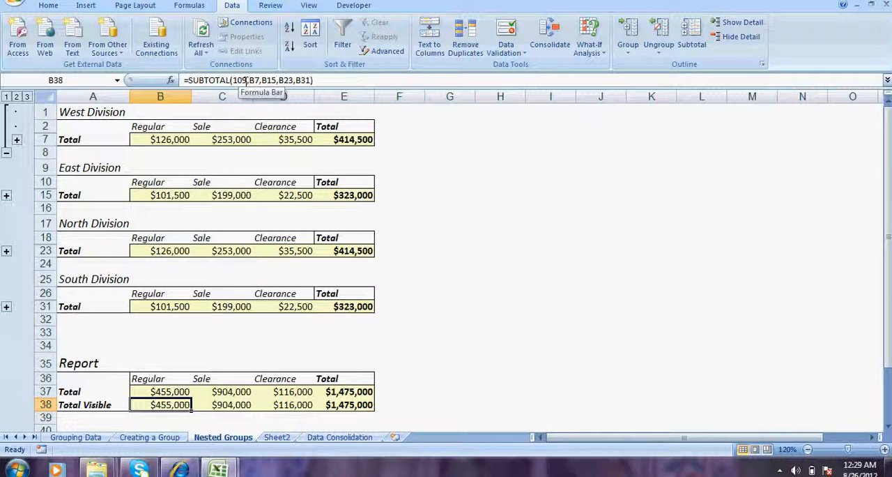
- Start a SUBTOTAL formula in cell G24 with function number 109 (SUM), view its function arguments, and cancel the entry
{"action": "left_click", "coordinate": [458, 262]}
{"action": "type", "text": "=sub"}
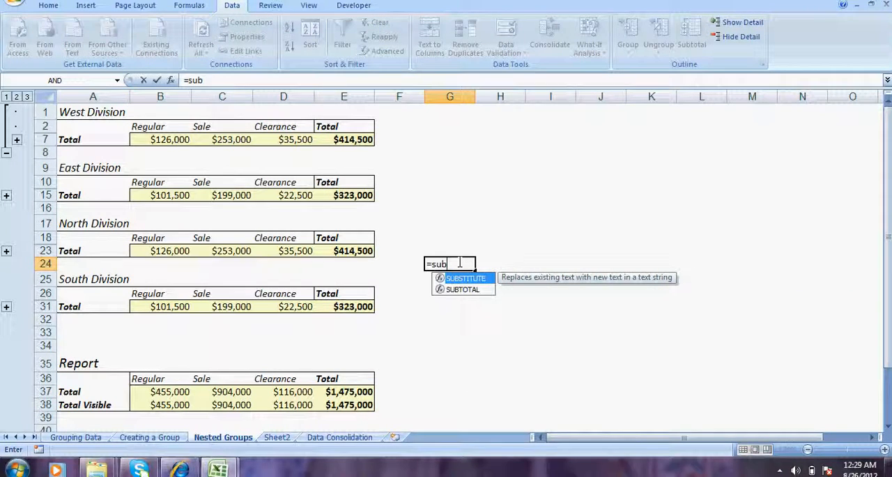
{"action": "key", "text": "Down"}
{"action": "key", "text": "Tab"}
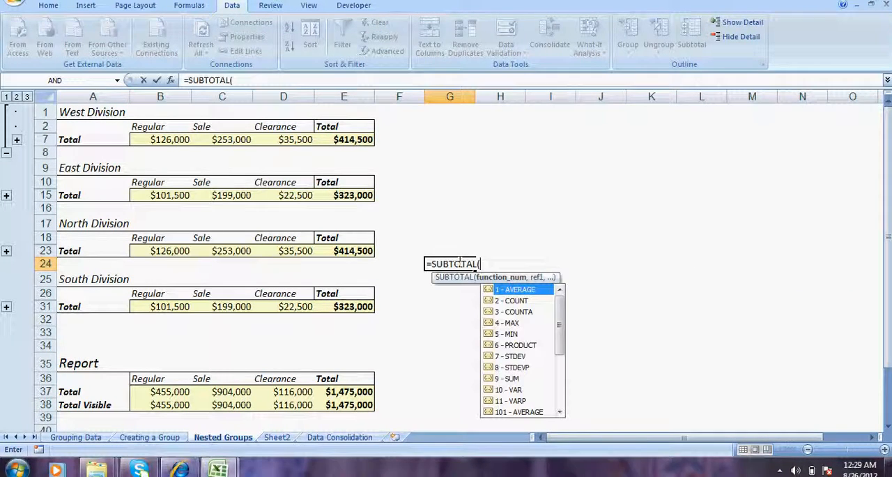
{"action": "key", "text": "Down"}
{"action": "key", "text": "Down"}
{"action": "key", "text": "Down"}
{"action": "key", "text": "Down"}
{"action": "key", "text": "Down"}
{"action": "key", "text": "Down"}
{"action": "key", "text": "Down"}
{"action": "key", "text": "Down"}
{"action": "key", "text": "Down"}
{"action": "key", "text": "Down"}
{"action": "key", "text": "Down"}
{"action": "key", "text": "Down"}
{"action": "key", "text": "Down"}
{"action": "key", "text": "Down"}
{"action": "key", "text": "Down"}
{"action": "key", "text": "Down"}
{"action": "key", "text": "Down"}
{"action": "key", "text": "Down"}
{"action": "key", "text": "Down"}
{"action": "key", "text": "Down"}
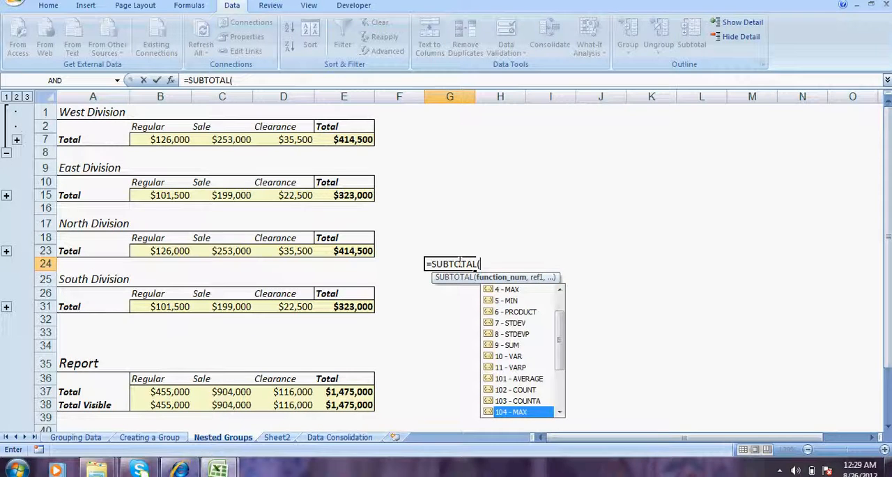
{"action": "key", "text": "Up"}
{"action": "key", "text": "Up"}
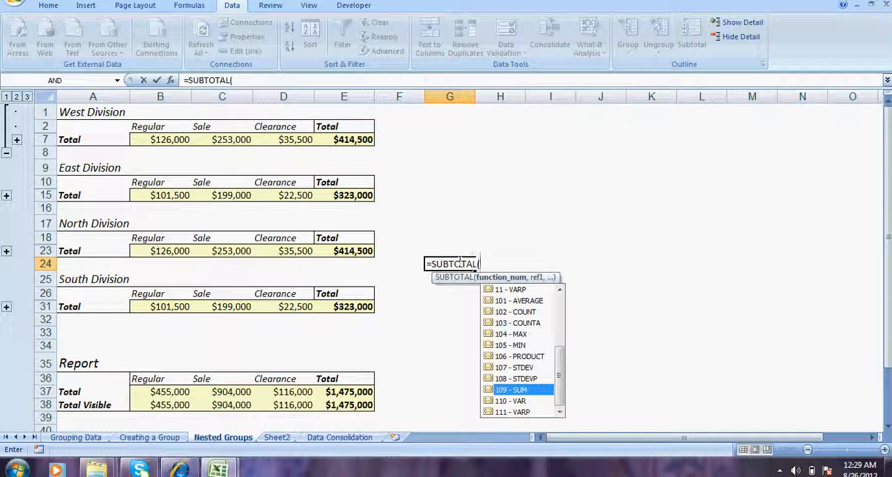
{"action": "key", "text": "Tab"}
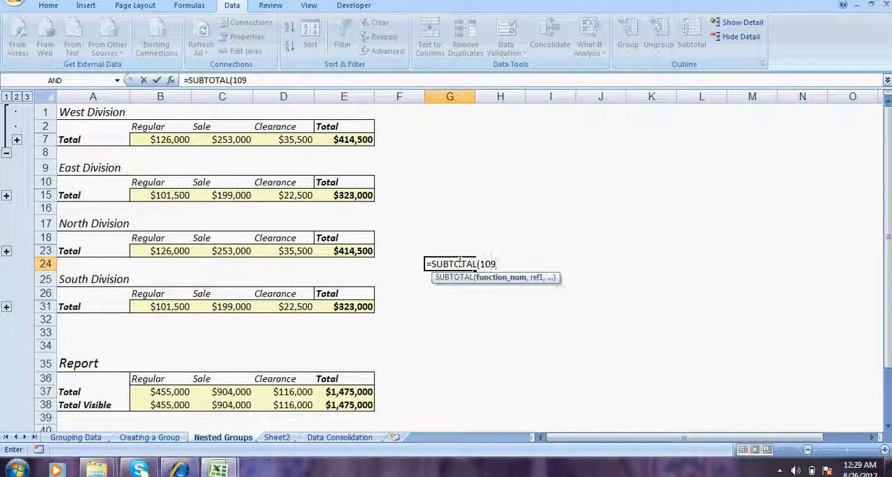
{"action": "left_click", "coordinate": [171, 80]}
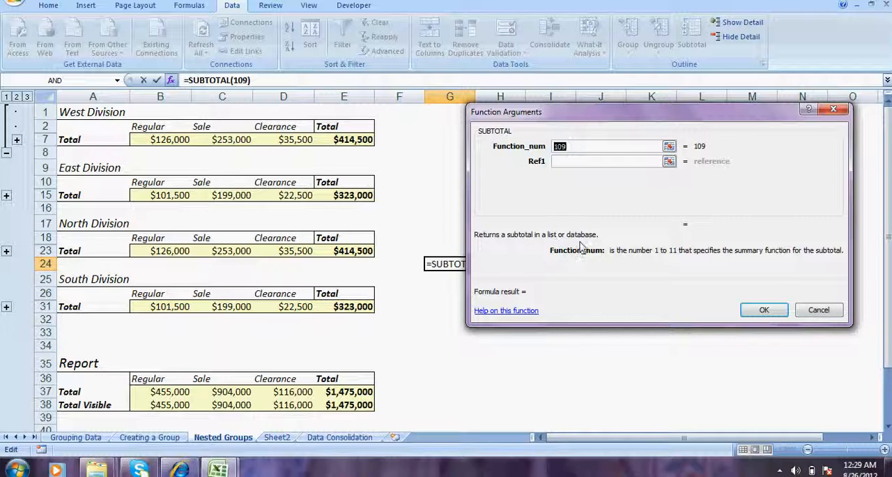
{"action": "left_click", "coordinate": [819, 310]}
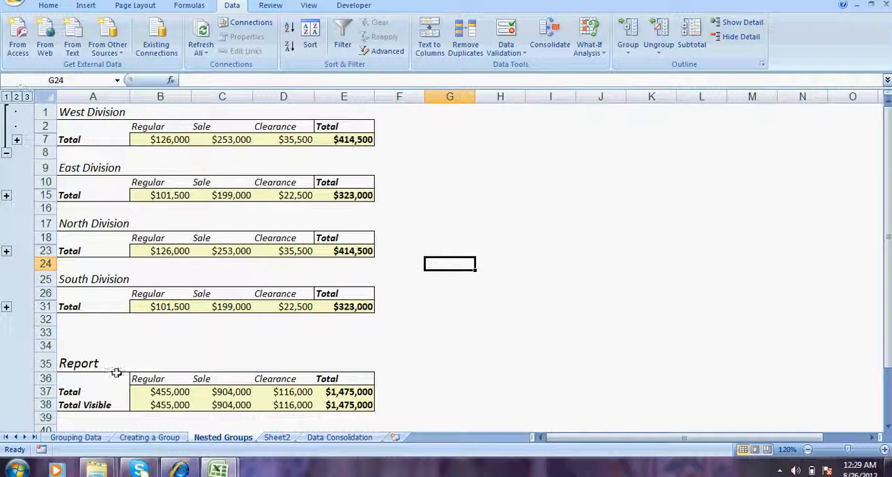
- Collapse the West Division group while checking the Total Visible amount for Regular sales
{"action": "left_click", "coordinate": [169, 404]}
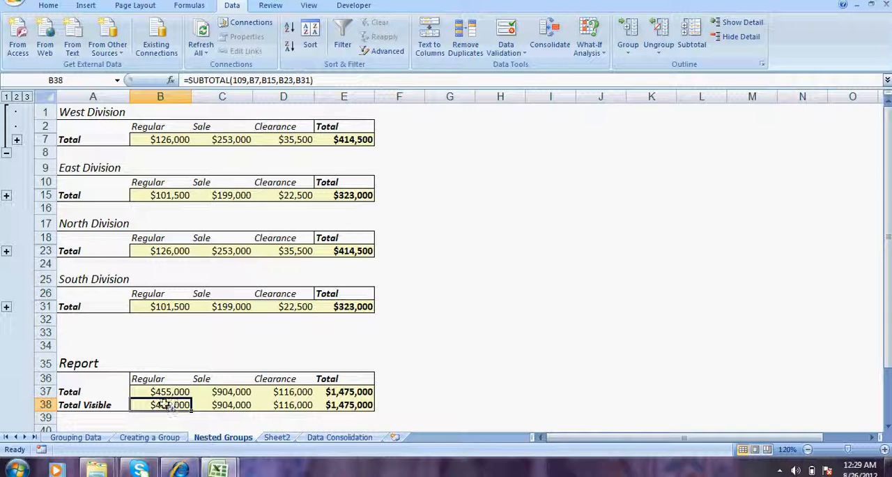
{"action": "left_click", "coordinate": [7, 153]}
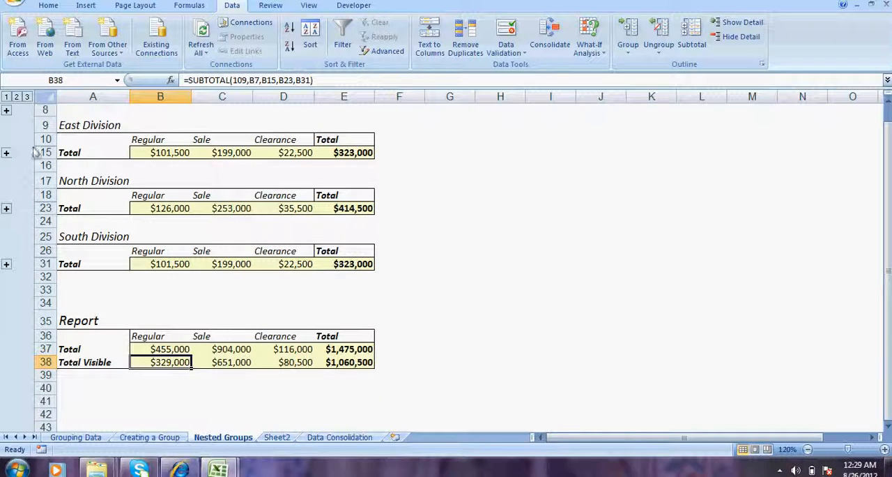
- Group rows 9 to 16, holding the whole East Division, and collapse the group to check the Total Visible formula
{"action": "left_click_drag", "start_coordinate": [41, 127], "coordinate": [41, 166]}
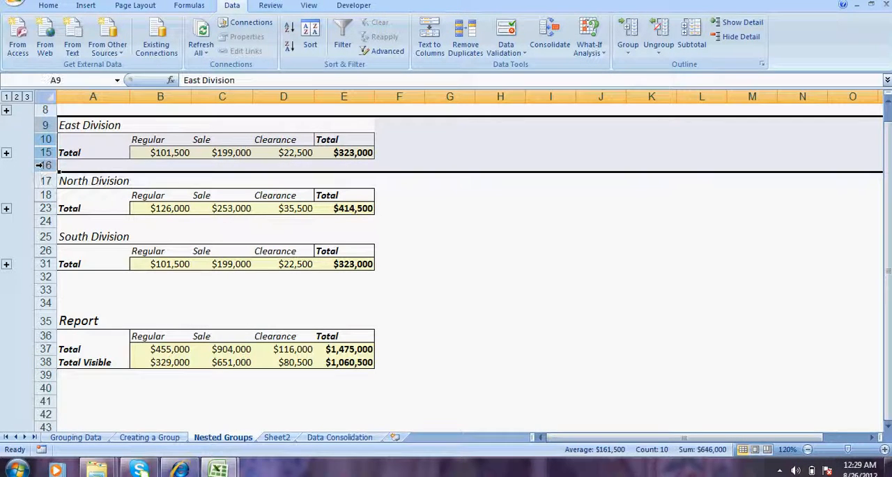
{"action": "left_click", "coordinate": [628, 53]}
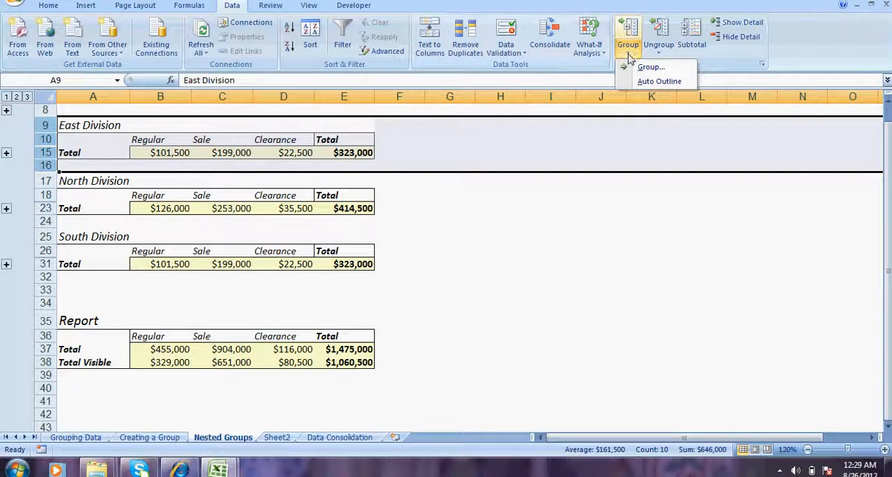
{"action": "left_click", "coordinate": [629, 65]}
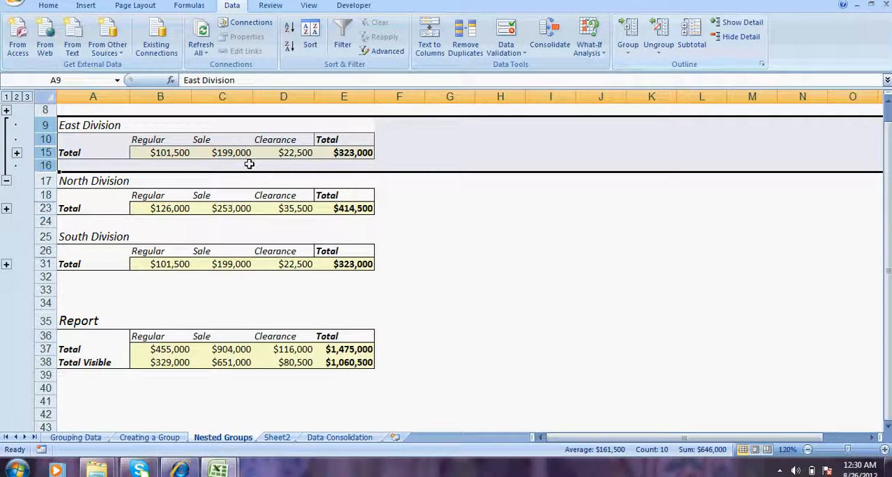
{"action": "left_click", "coordinate": [7, 183]}
{"action": "left_click", "coordinate": [171, 306]}
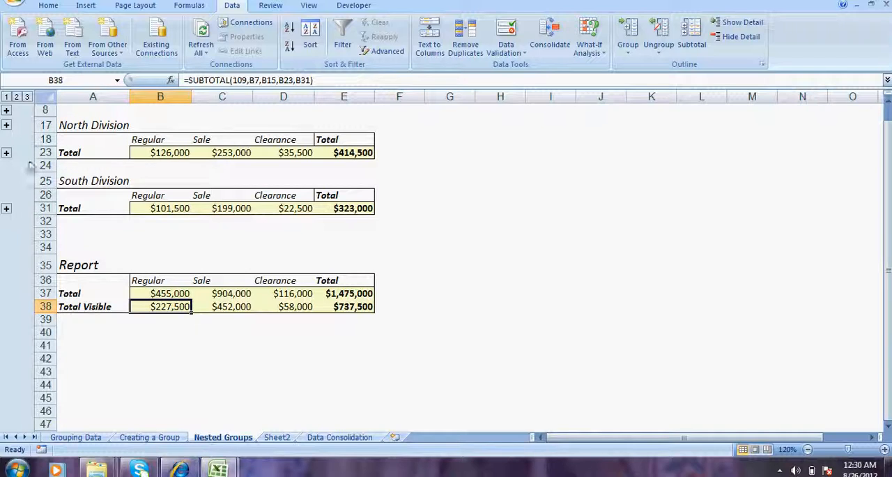
- Group rows 17 to 24, holding the whole North Division, and collapse the resulting outer group
{"action": "left_click_drag", "start_coordinate": [45, 125], "coordinate": [45, 166]}
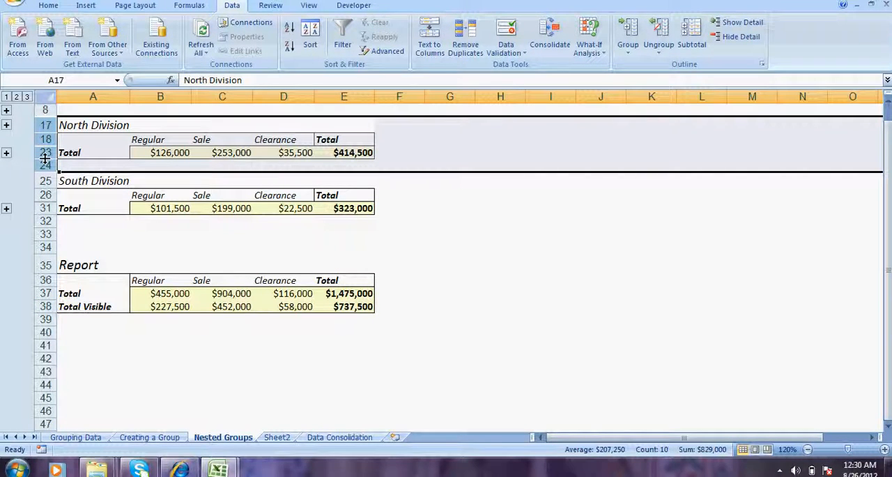
{"action": "key", "text": "shift+alt+Right"}
{"action": "left_click", "coordinate": [5, 180]}
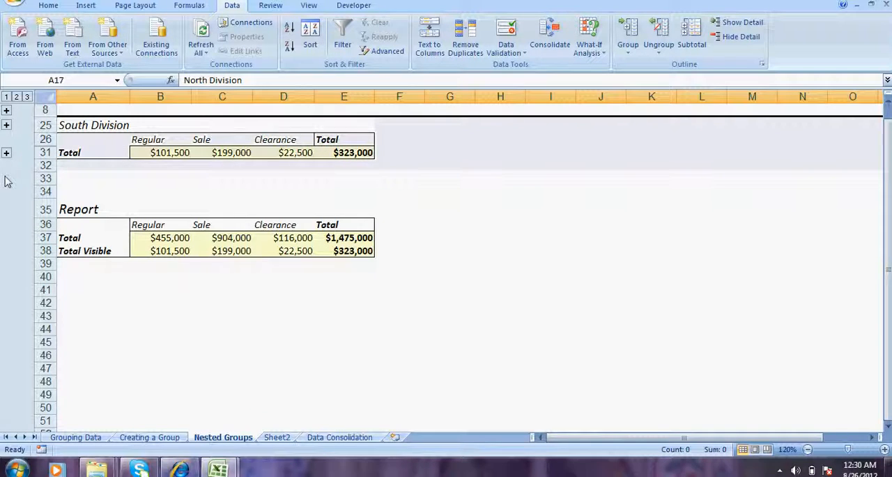
{"action": "left_click", "coordinate": [168, 294]}
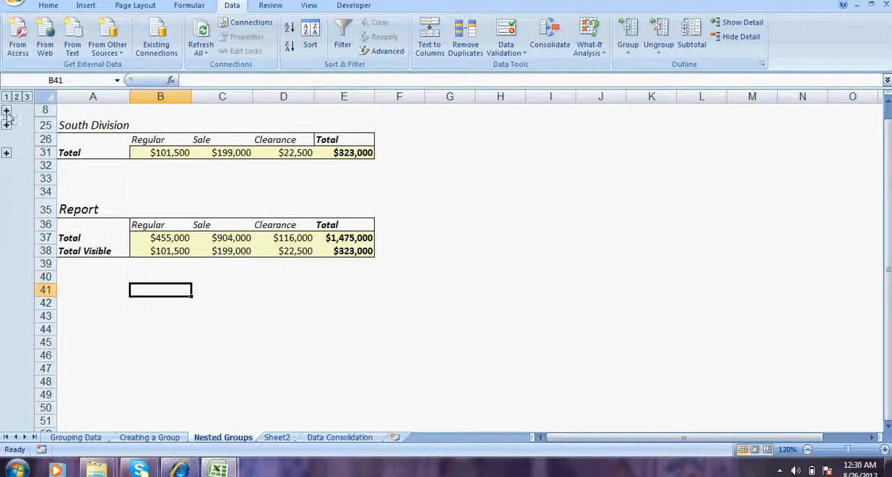
- Expand the outer groups of the West, East and North Divisions, including the quarter rows of East and North
{"action": "left_click", "coordinate": [5, 125]}
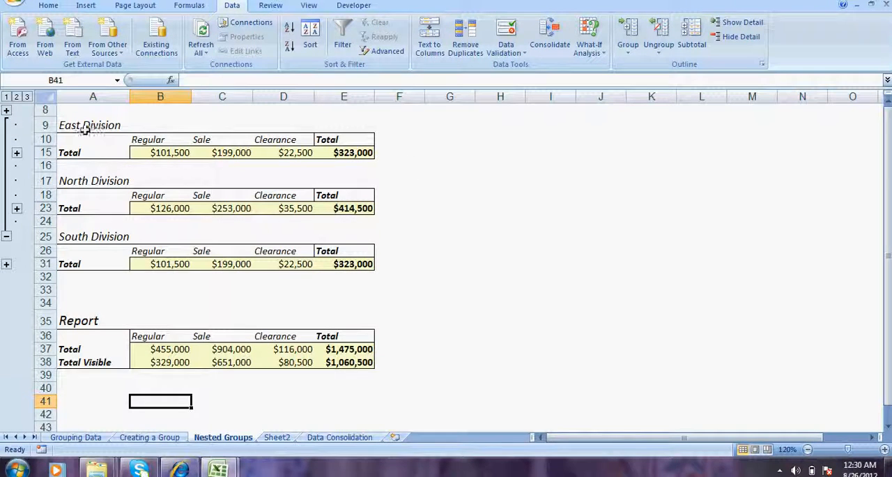
{"action": "left_click", "coordinate": [17, 153]}
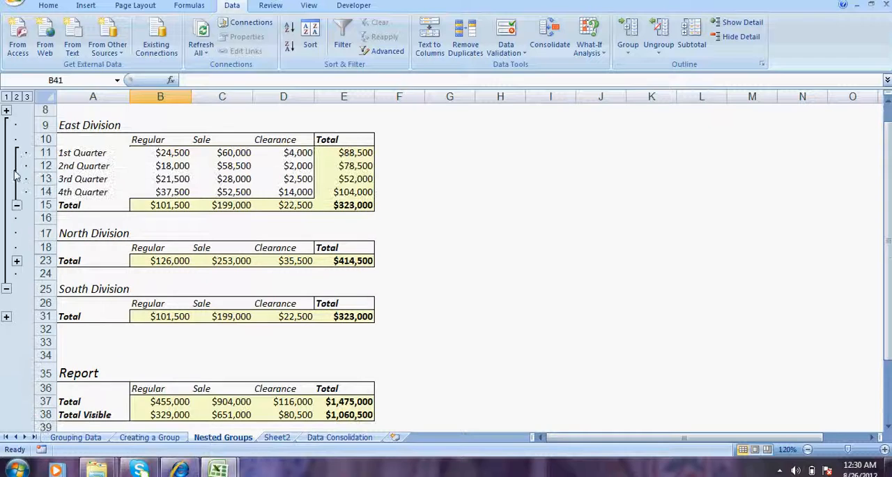
{"action": "left_click", "coordinate": [17, 261]}
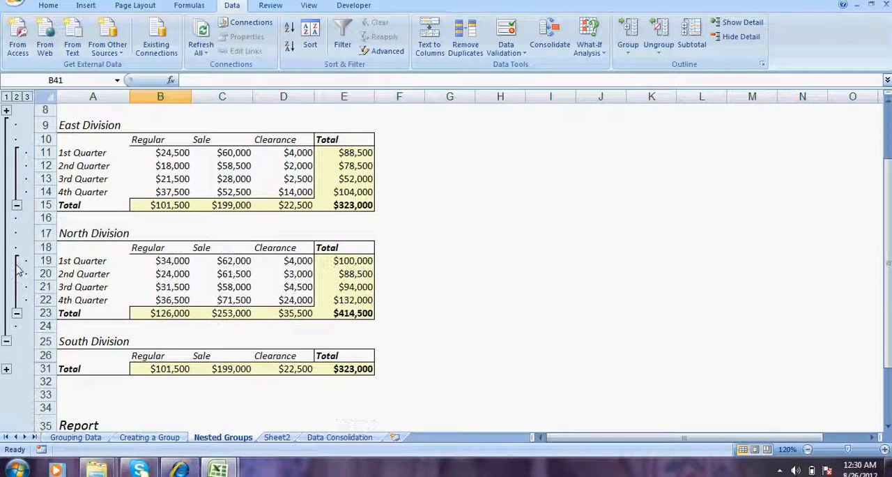
{"action": "scroll", "coordinate": [9, 114], "scroll_direction": "up", "scroll_amount": 1}
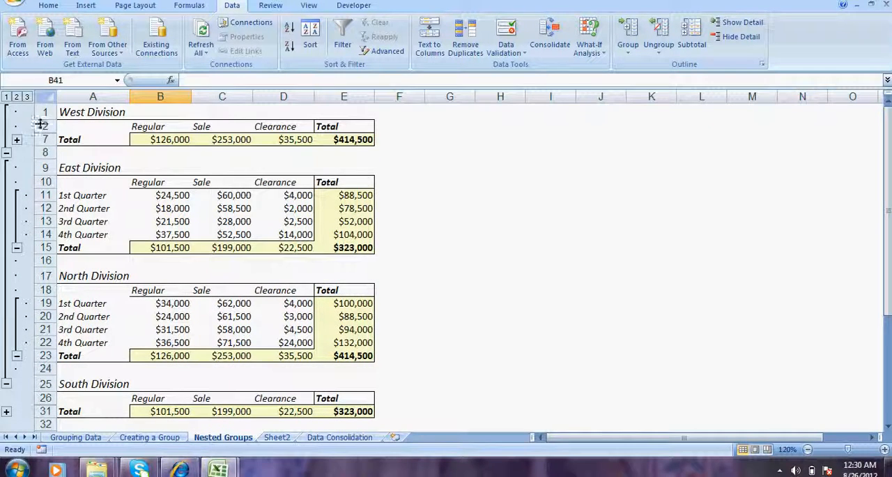
- Expand the quarter rows of the West and South Divisions and check the Total Visible formula for Regular sales
{"action": "left_click", "coordinate": [17, 139]}
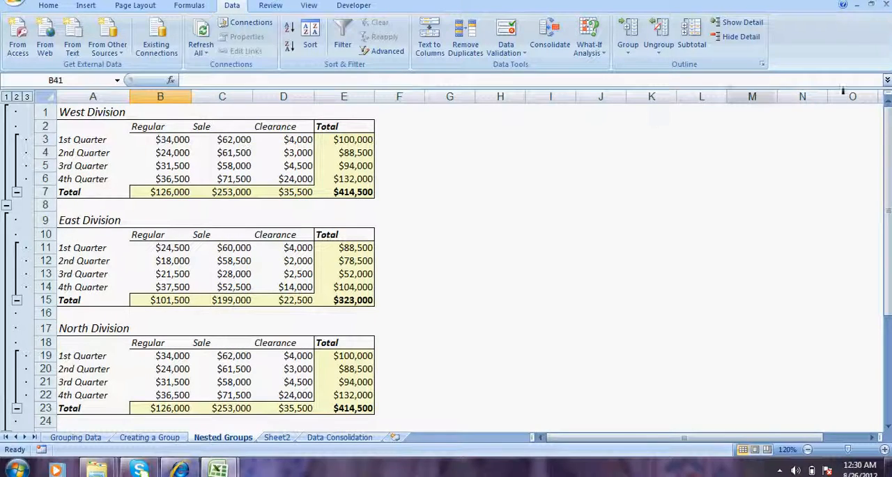
{"action": "left_click_drag", "start_coordinate": [886, 222], "coordinate": [882, 253]}
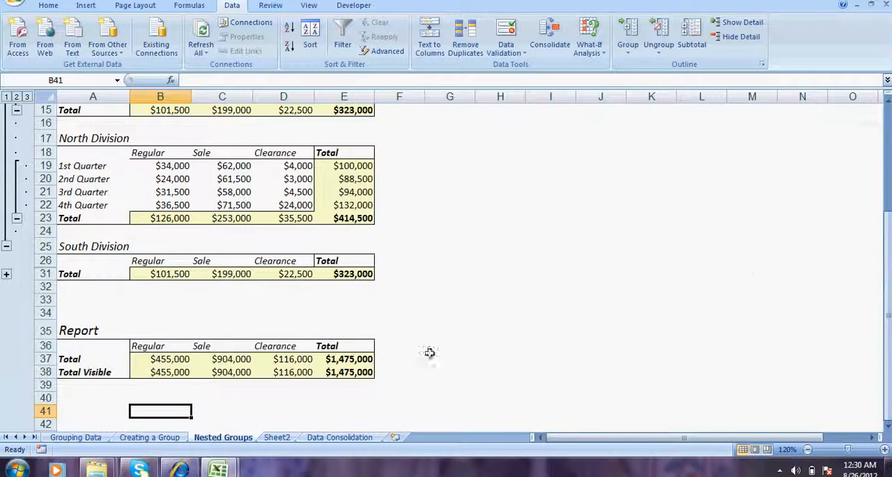
{"action": "left_click", "coordinate": [158, 370]}
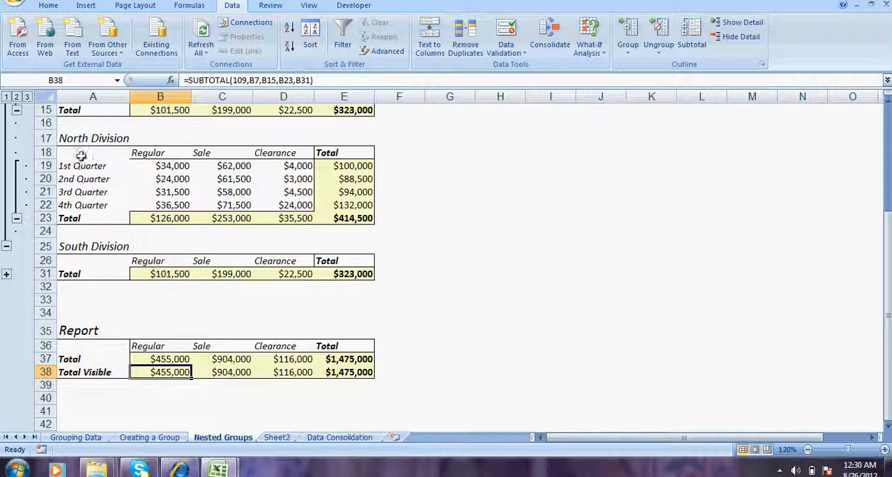
{"action": "left_click_drag", "start_coordinate": [45, 138], "coordinate": [36, 217]}
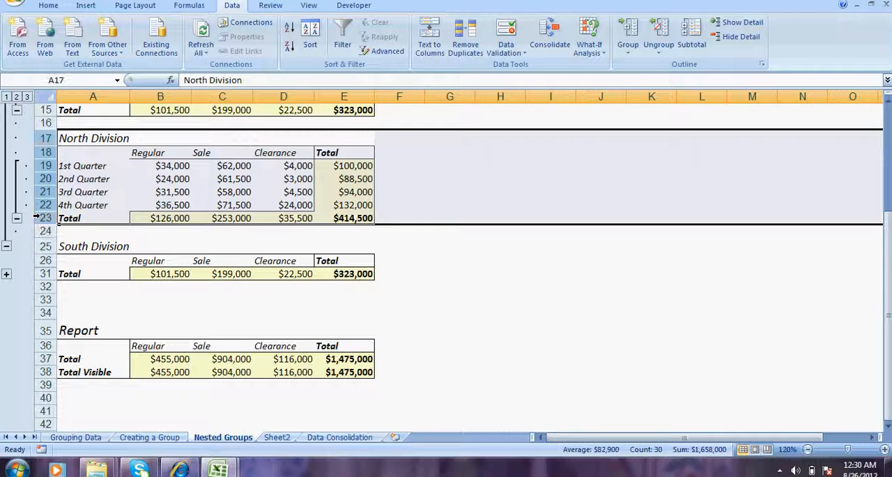
{"action": "left_click", "coordinate": [7, 273]}
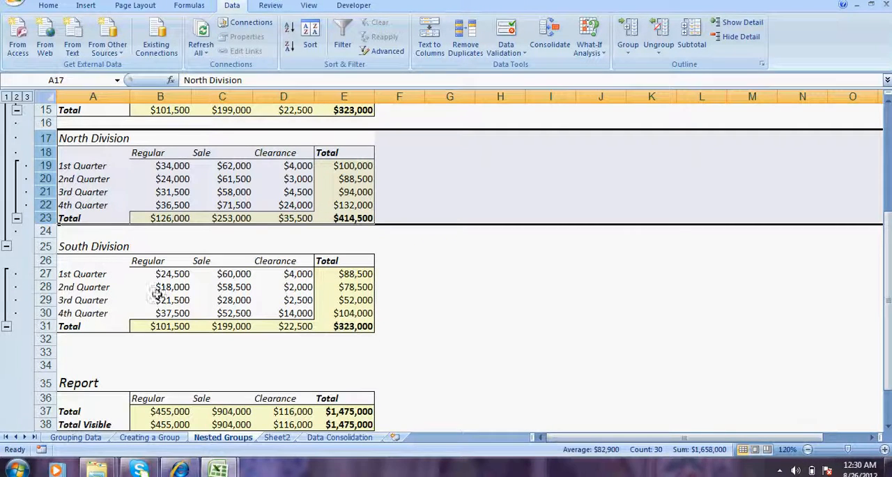
- Compare the Regular formulas in the Total Visible and Total rows of the Report
{"action": "left_click_drag", "start_coordinate": [888, 254], "coordinate": [889, 260]}
{"action": "left_click", "coordinate": [160, 371]}
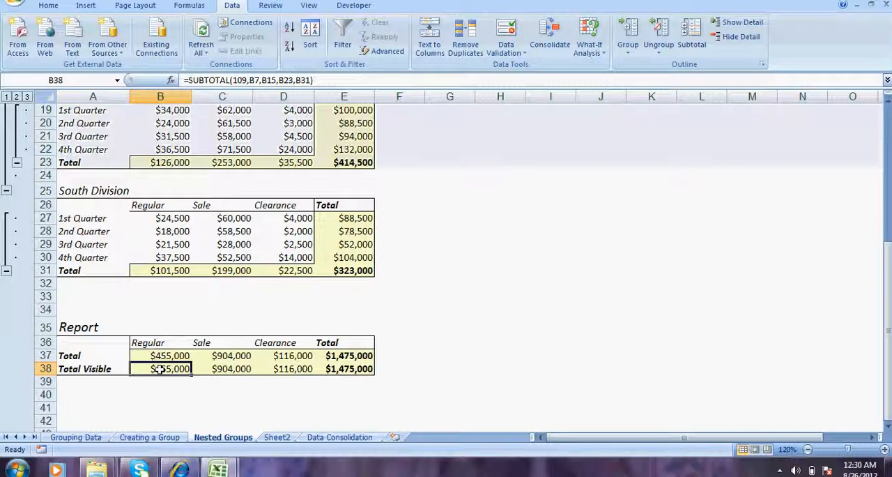
{"action": "left_click", "coordinate": [170, 356]}
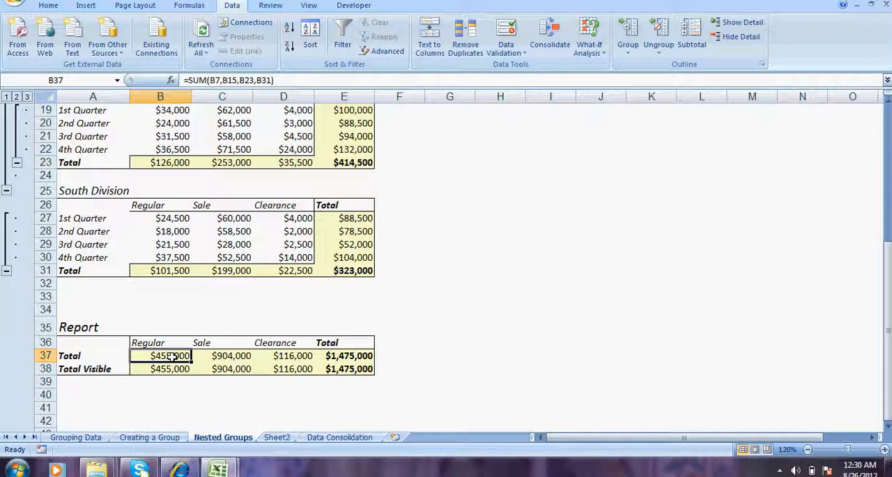
- Look over all expanded divisions from the top of the sheet down to the Regular cell of the Total Visible row
{"action": "key", "text": "Up"}
{"action": "key", "text": "Up"}
{"action": "key", "text": "Up"}
{"action": "key", "text": "Up"}
{"action": "key", "text": "Up"}
{"action": "key", "text": "Up"}
{"action": "key", "text": "Up"}
{"action": "key", "text": "Up"}
{"action": "key", "text": "Up"}
{"action": "key", "text": "Up"}
{"action": "key", "text": "Up"}
{"action": "key", "text": "Up"}
{"action": "key", "text": "Up"}
{"action": "key", "text": "Up"}
{"action": "key", "text": "Up"}
{"action": "key", "text": "Up"}
{"action": "key", "text": "Up"}
{"action": "key", "text": "Up"}
{"action": "key", "text": "Up"}
{"action": "key", "text": "Up"}
{"action": "key", "text": "ctrl+Home"}
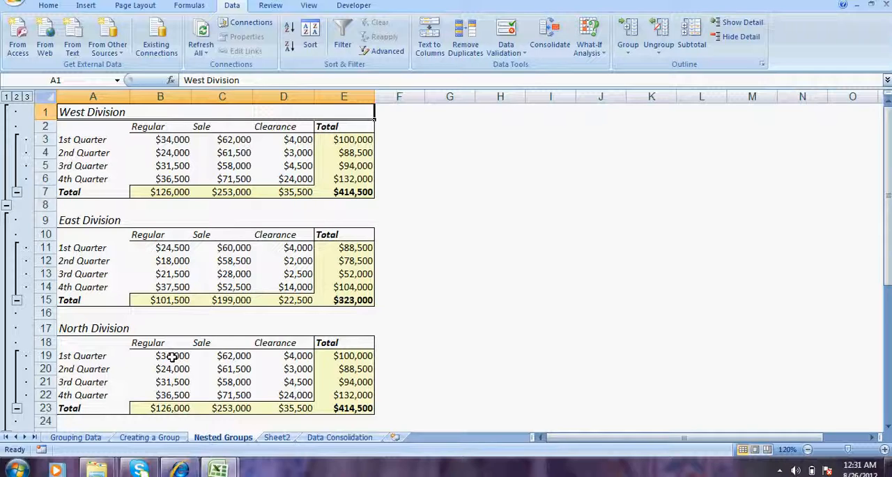
{"action": "key", "text": "Down"}
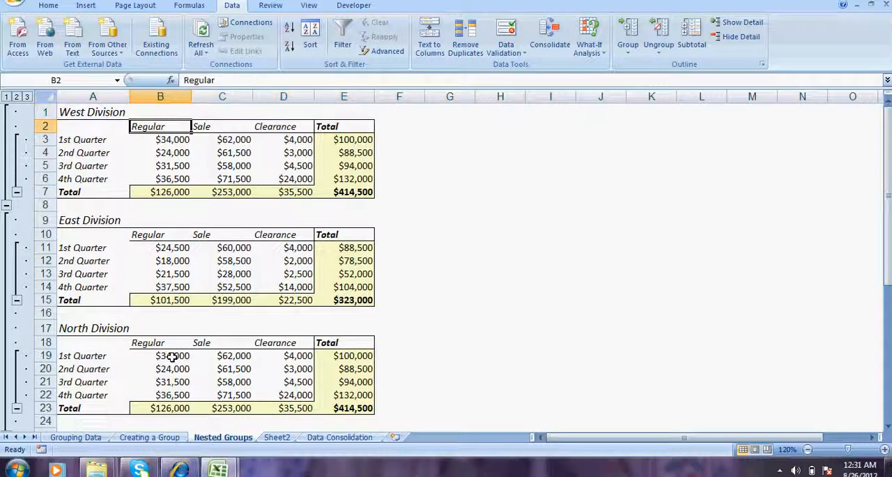
{"action": "key", "text": "Down"}
{"action": "key", "text": "Down"}
{"action": "key", "text": "Down"}
{"action": "key", "text": "Down"}
{"action": "key", "text": "Down"}
{"action": "key", "text": "Down"}
{"action": "key", "text": "Down"}
{"action": "key", "text": "Down"}
{"action": "key", "text": "Down"}
{"action": "key", "text": "Down"}
{"action": "key", "text": "Down"}
{"action": "key", "text": "Down"}
{"action": "key", "text": "Down"}
{"action": "key", "text": "Down"}
{"action": "key", "text": "Down"}
{"action": "key", "text": "Down"}
{"action": "key", "text": "Down"}
{"action": "key", "text": "Down"}
{"action": "key", "text": "Down"}
{"action": "key", "text": "Down"}
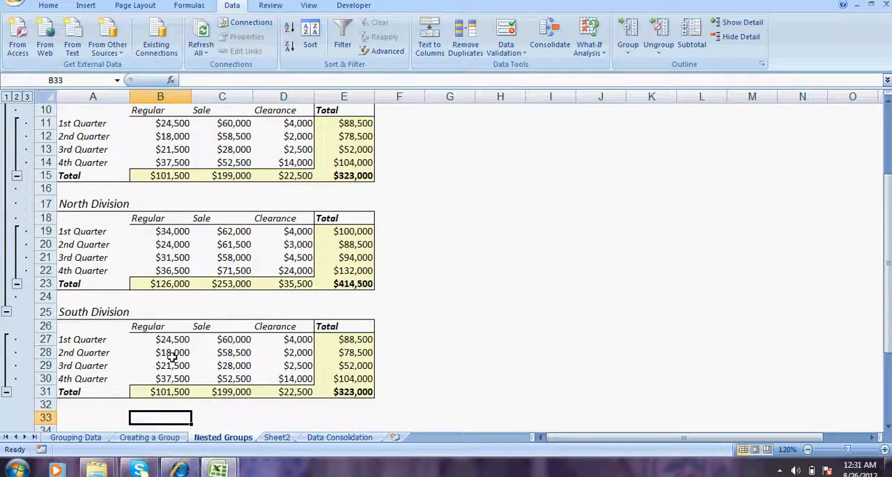
{"action": "key", "text": "Down"}
{"action": "key", "text": "Down"}
{"action": "key", "text": "Down"}
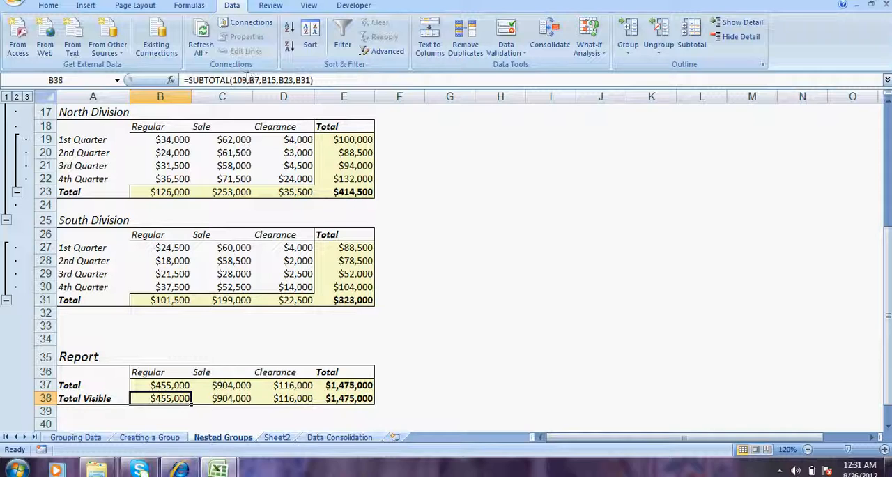
- Change the function number in the Regular Total Visible SUBTOTAL formula in B38 to 9 (SUM)
{"action": "left_click", "coordinate": [244, 80]}
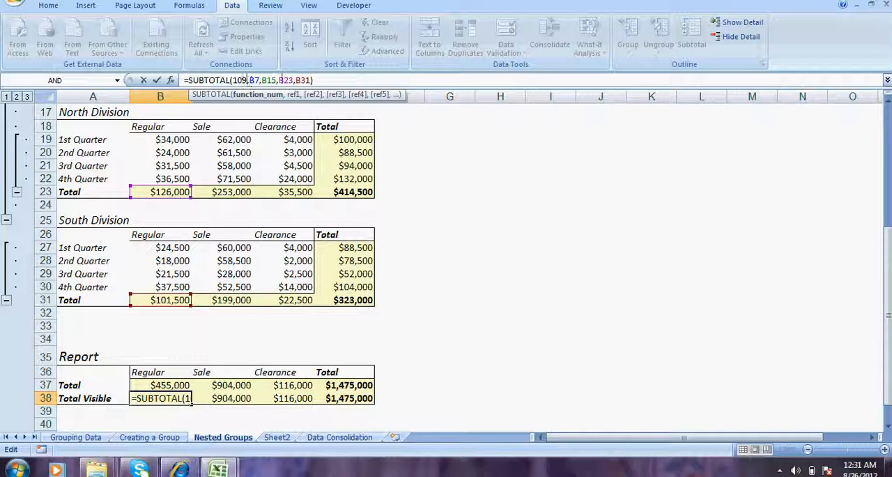
{"action": "key", "text": "BackSpace"}
{"action": "type", "text": "1"}
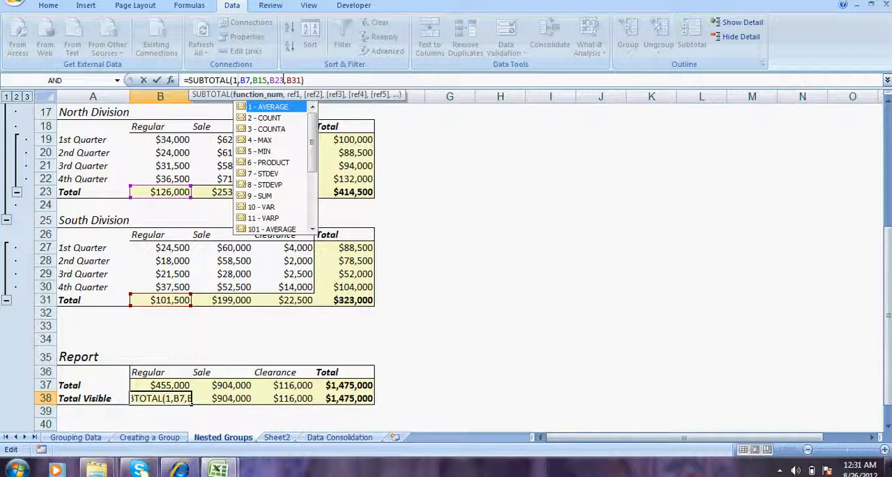
{"action": "key", "text": "Down"}
{"action": "key", "text": "Down"}
{"action": "key", "text": "Down"}
{"action": "key", "text": "Down"}
{"action": "key", "text": "Down"}
{"action": "key", "text": "Down"}
{"action": "key", "text": "Down"}
{"action": "key", "text": "Down"}
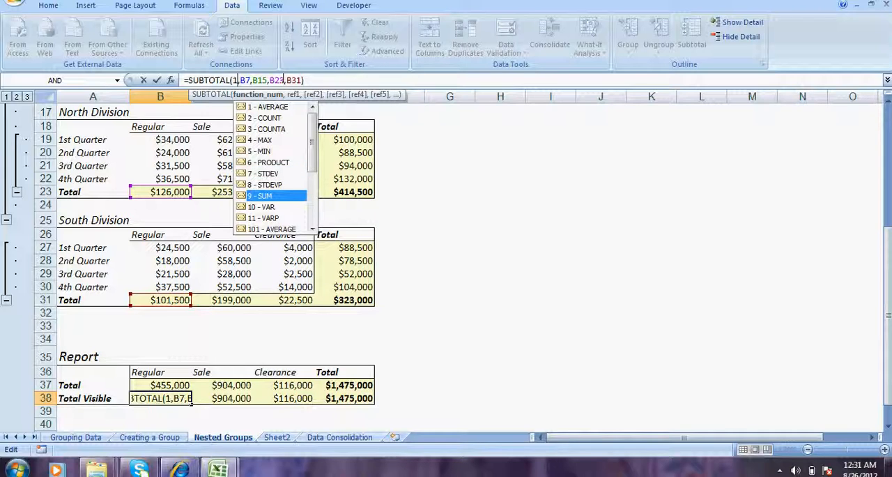
{"action": "key", "text": "Tab"}
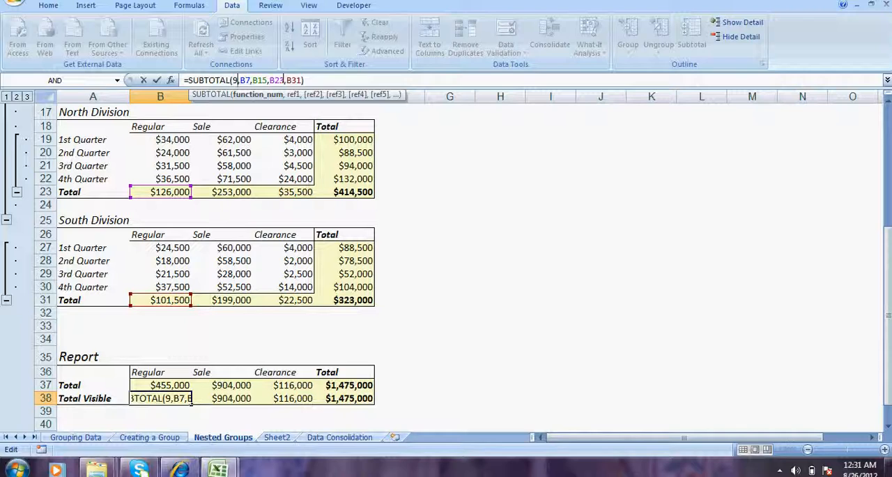
{"action": "key", "text": "Return"}
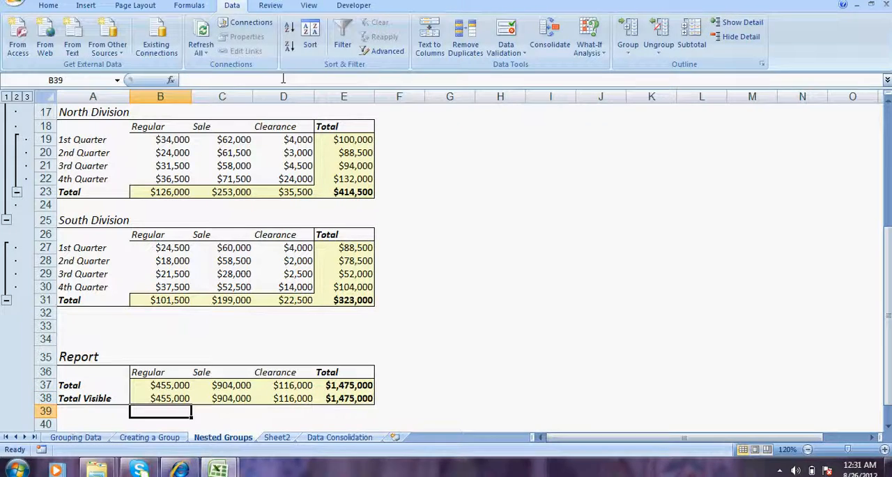
- Collapse the outer group holding the East and North Divisions and the South quarter rows, and check Regular Total Visible
{"action": "left_click", "coordinate": [6, 221]}
{"action": "left_click", "coordinate": [6, 196]}
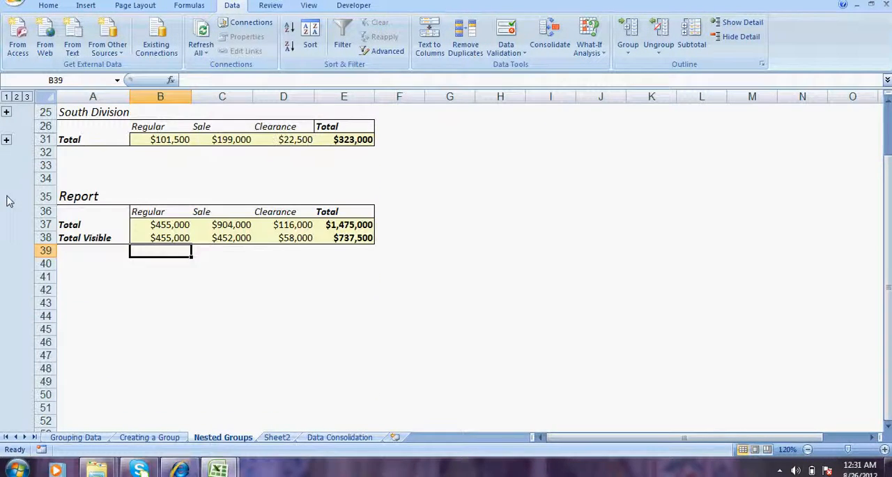
{"action": "left_click", "coordinate": [168, 237]}
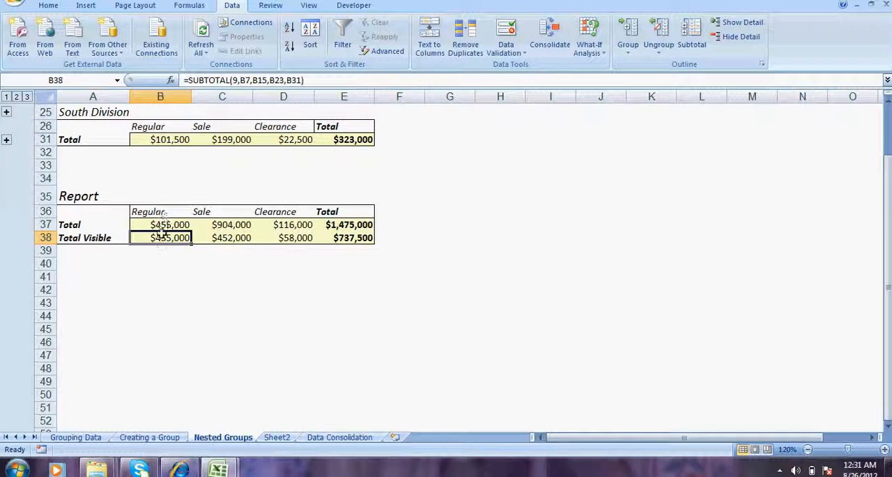
- Restore the function number 109 in the B38 SUBTOTAL formula and recheck the Regular Total Visible amount
{"action": "left_click", "coordinate": [236, 81]}
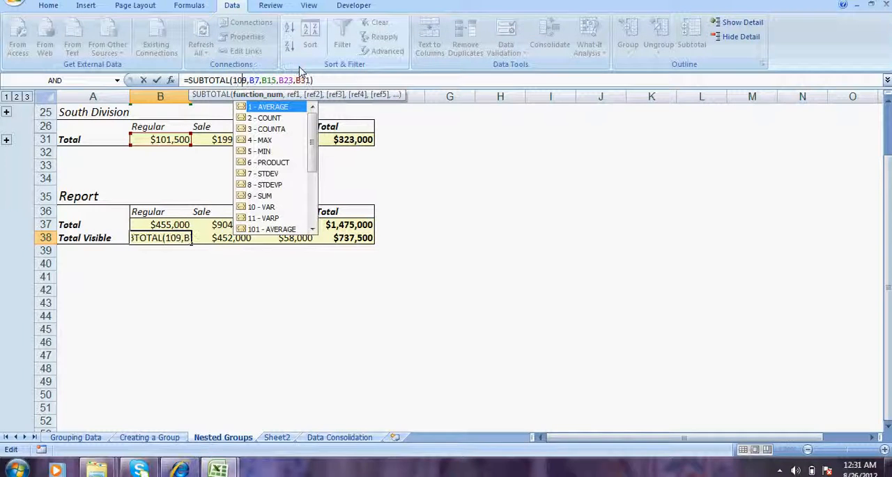
{"action": "key", "text": "Return"}
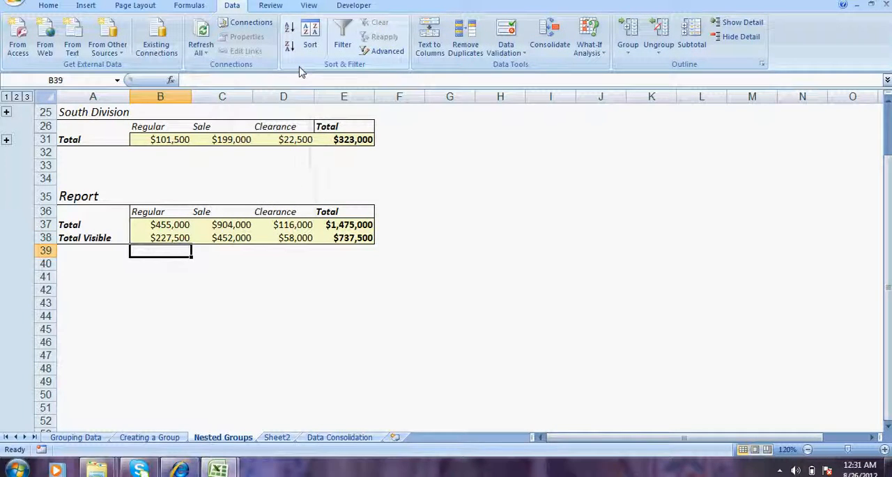
{"action": "left_click", "coordinate": [169, 235]}
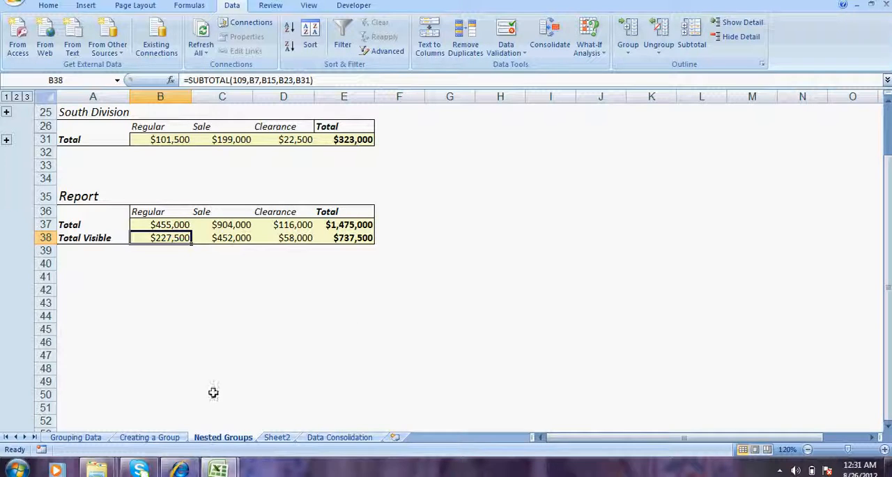
- Go to the Data Consolidation sheet and show its division tables from cell A1 at 110% zoom
{"action": "left_click", "coordinate": [278, 437]}
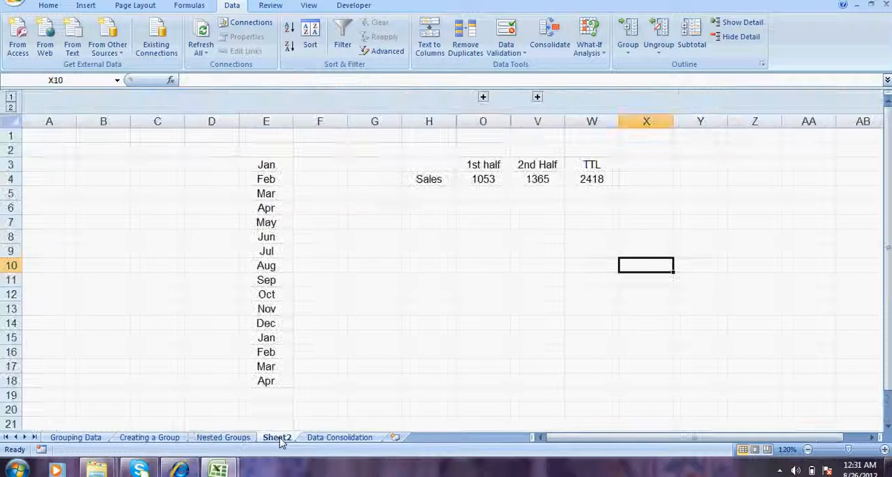
{"action": "left_click", "coordinate": [341, 437]}
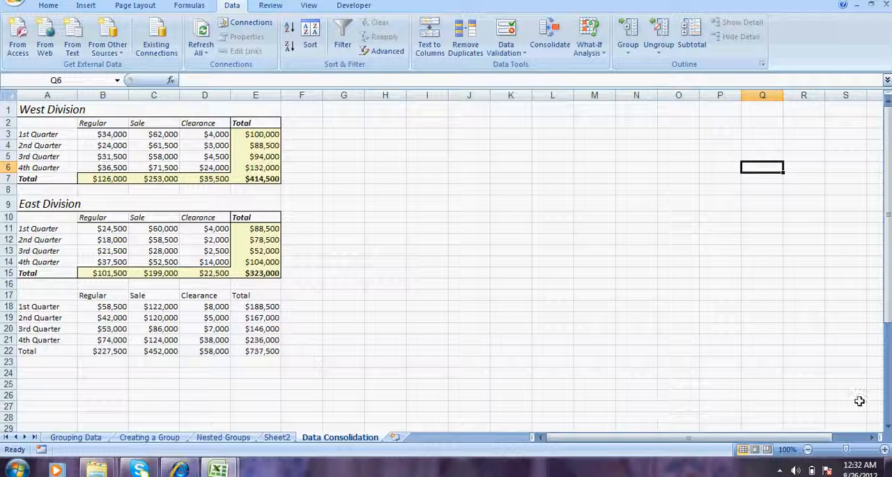
{"action": "left_click", "coordinate": [883, 450]}
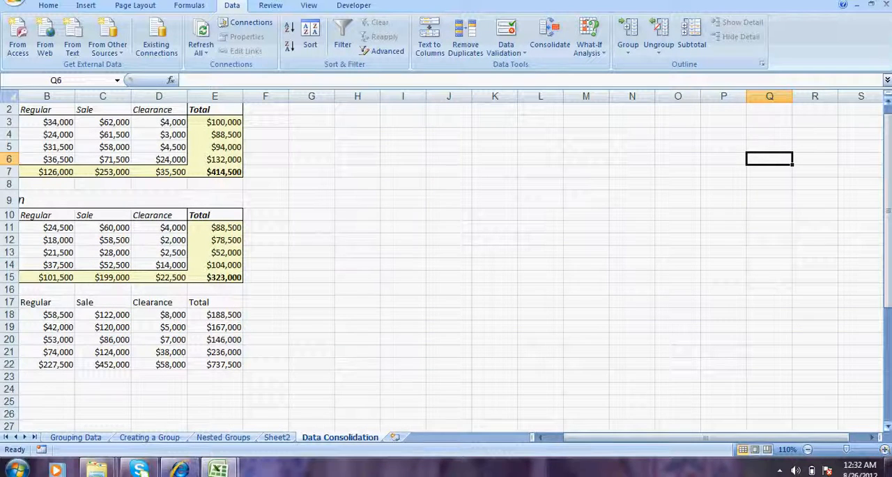
{"action": "left_click", "coordinate": [888, 110]}
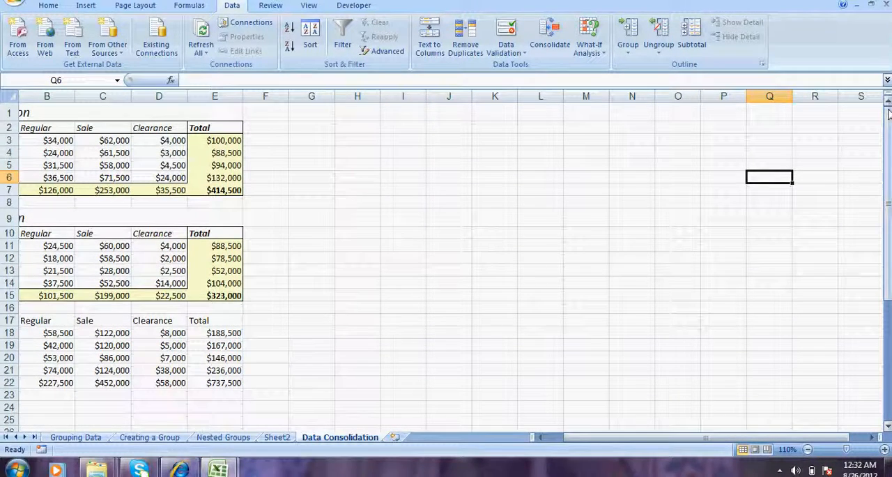
{"action": "left_click", "coordinate": [547, 439]}
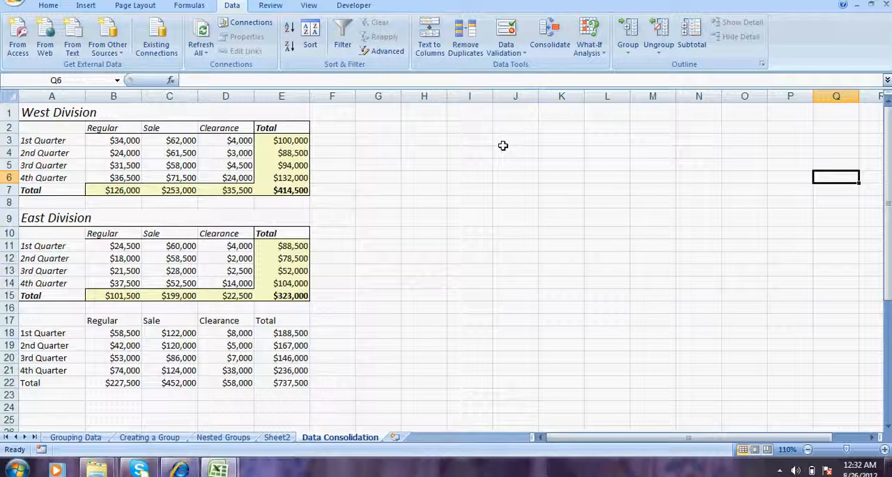
- Start a consolidation with the Sum function and delete the stored references $A$2:$E$7 and $A$10:$E$15
{"action": "left_click", "coordinate": [549, 38]}
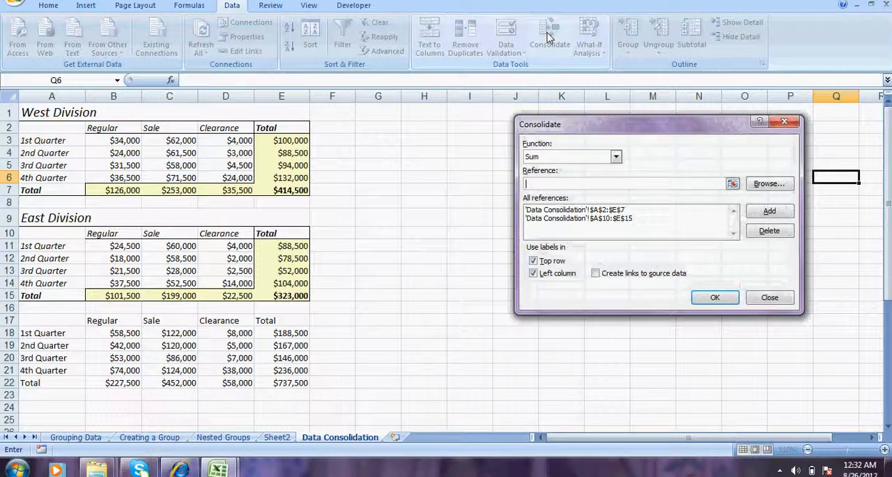
{"action": "left_click", "coordinate": [616, 156]}
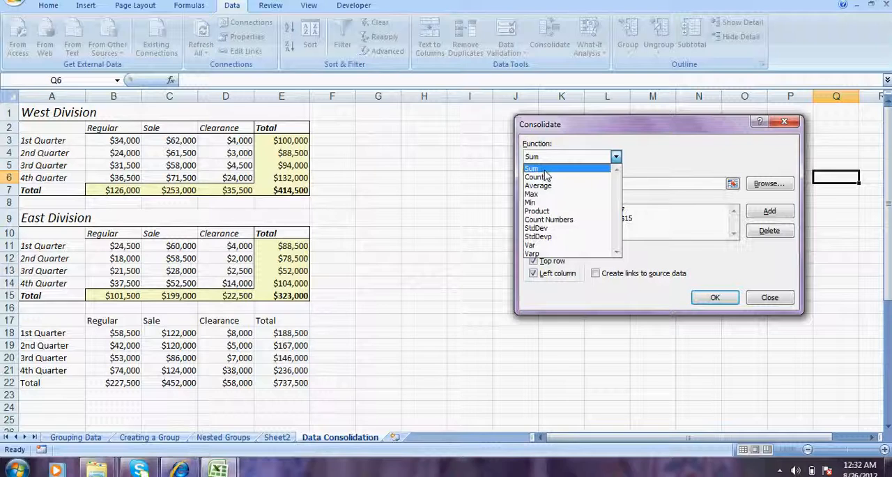
{"action": "left_click", "coordinate": [543, 170]}
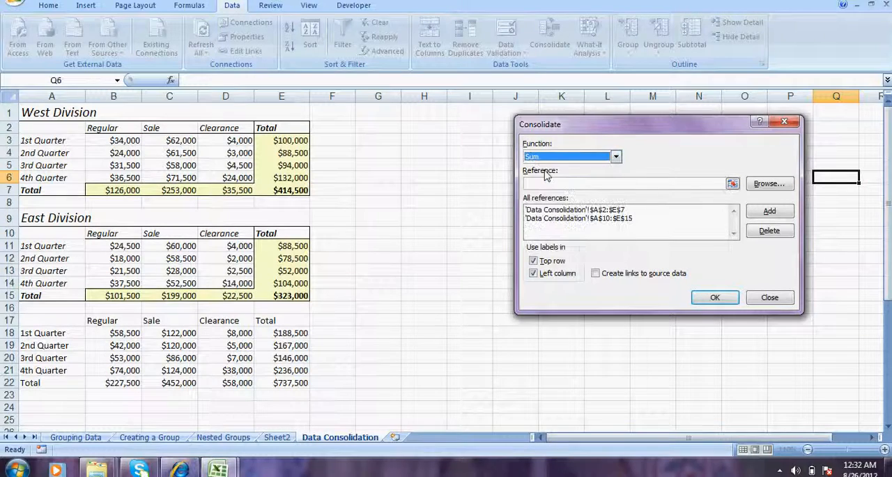
{"action": "left_click", "coordinate": [714, 212]}
{"action": "left_click", "coordinate": [770, 231]}
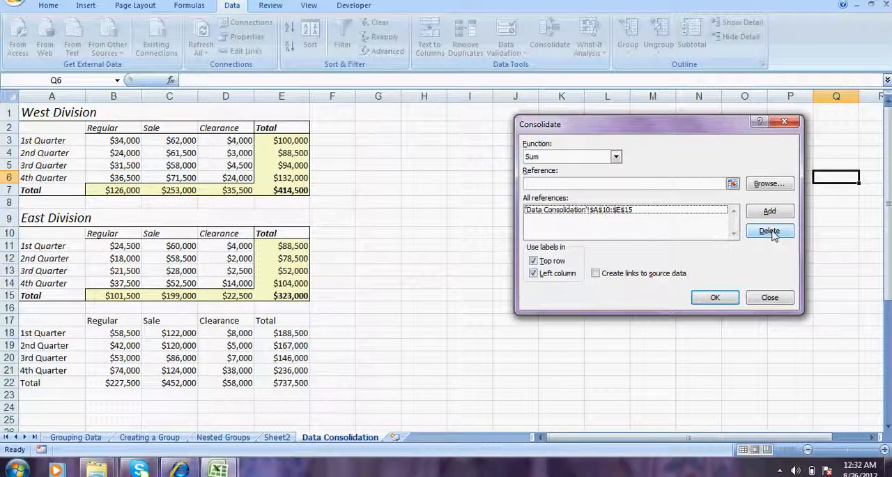
{"action": "left_click", "coordinate": [670, 212]}
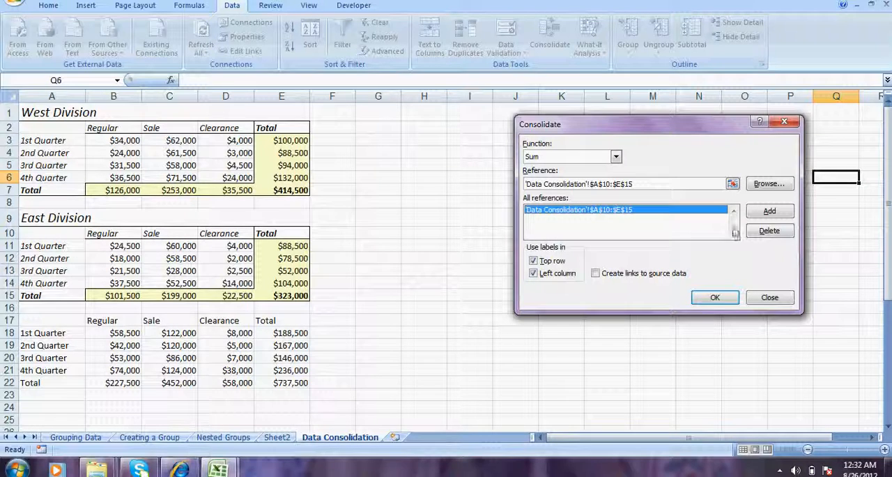
{"action": "left_click", "coordinate": [762, 234]}
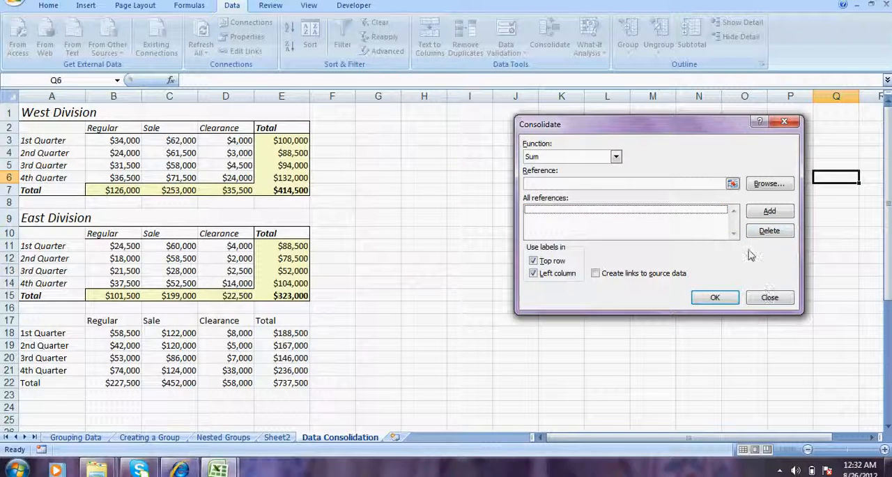
- Pick the West Division table, $A$2:$E$7, as the consolidation reference
{"action": "left_click", "coordinate": [732, 184]}
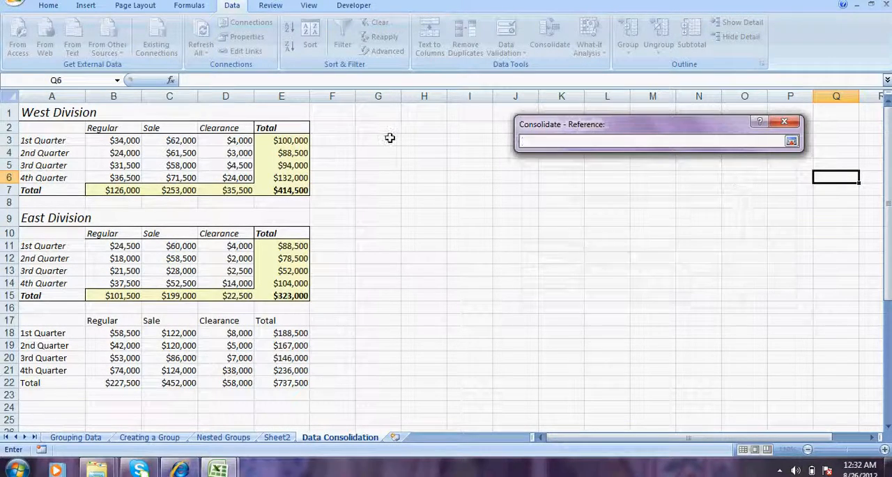
{"action": "mouse_move", "coordinate": [42, 129]}
{"action": "left_mouse_down"}
{"action": "mouse_move", "coordinate": [82, 151]}
{"action": "mouse_move", "coordinate": [200, 175]}
{"action": "mouse_move", "coordinate": [244, 199]}
{"action": "mouse_move", "coordinate": [290, 184]}
{"action": "left_mouse_up"}
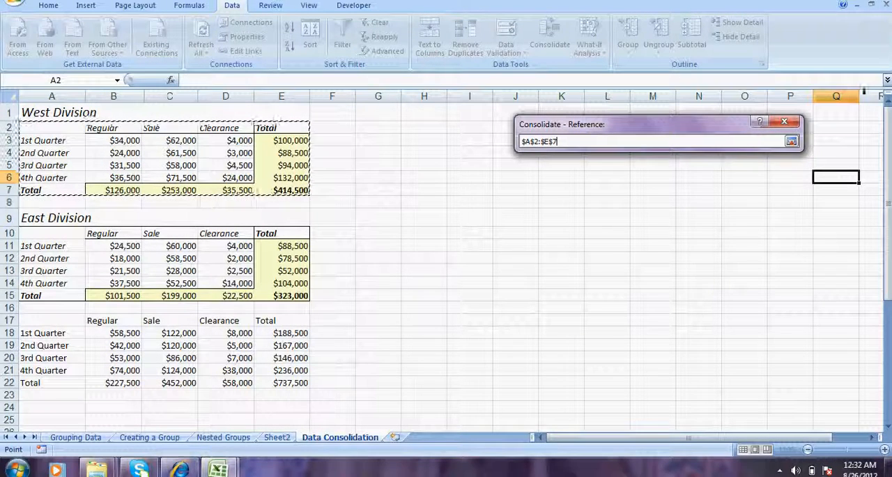
{"action": "left_click", "coordinate": [792, 142]}
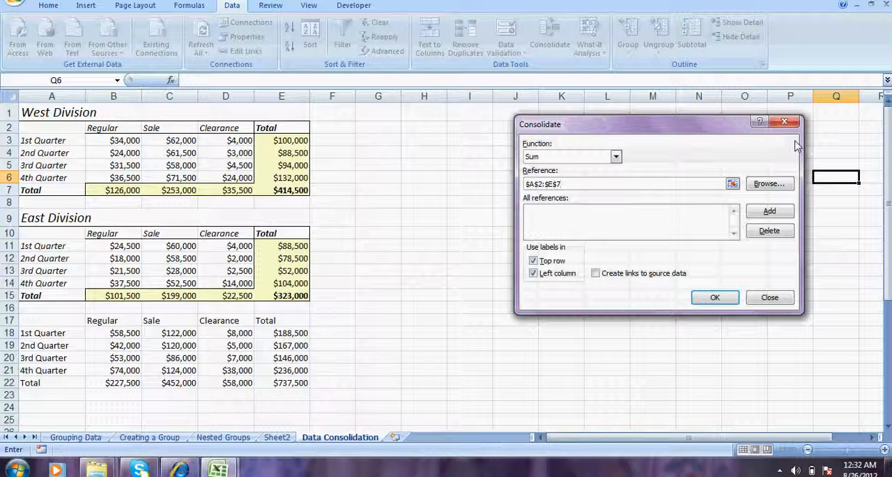
- Add the West Division reference and the East Division table, $A$10:$E$15, and run the Sum consolidation with top row and left column labels
{"action": "left_click", "coordinate": [770, 211]}
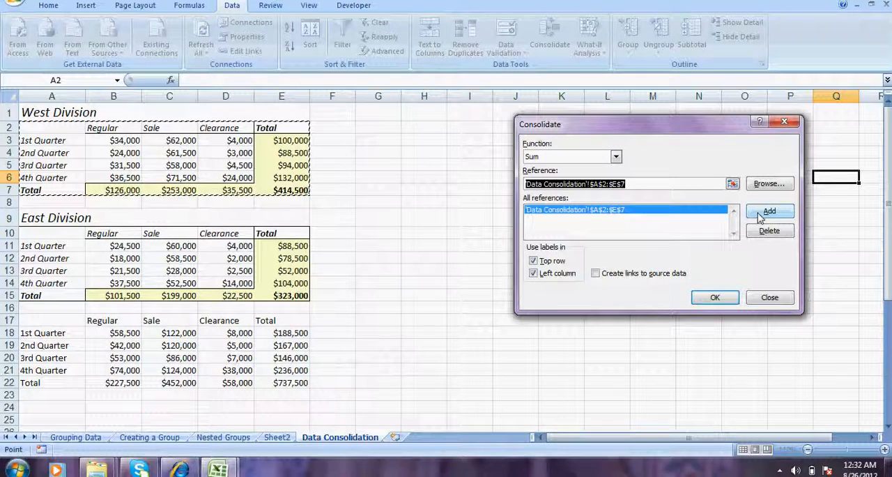
{"action": "left_click", "coordinate": [732, 183]}
{"action": "left_click_drag", "start_coordinate": [42, 231], "coordinate": [283, 295]}
{"action": "left_click", "coordinate": [792, 141]}
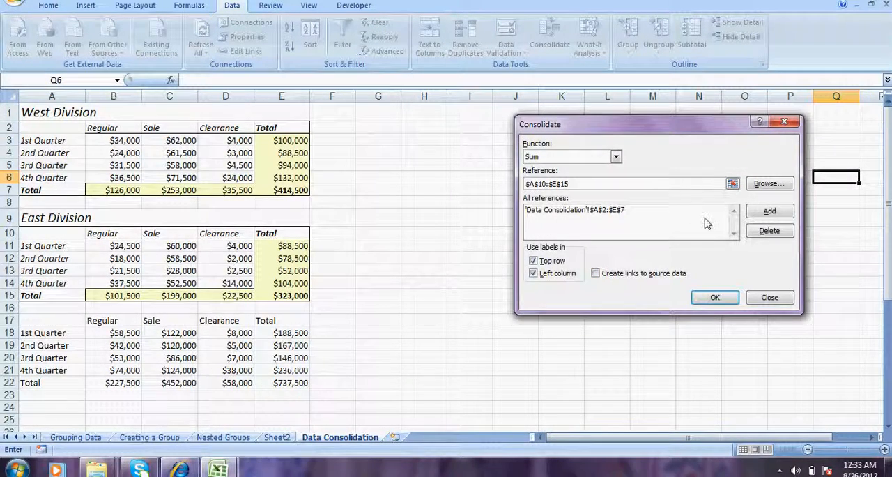
{"action": "left_click", "coordinate": [769, 211]}
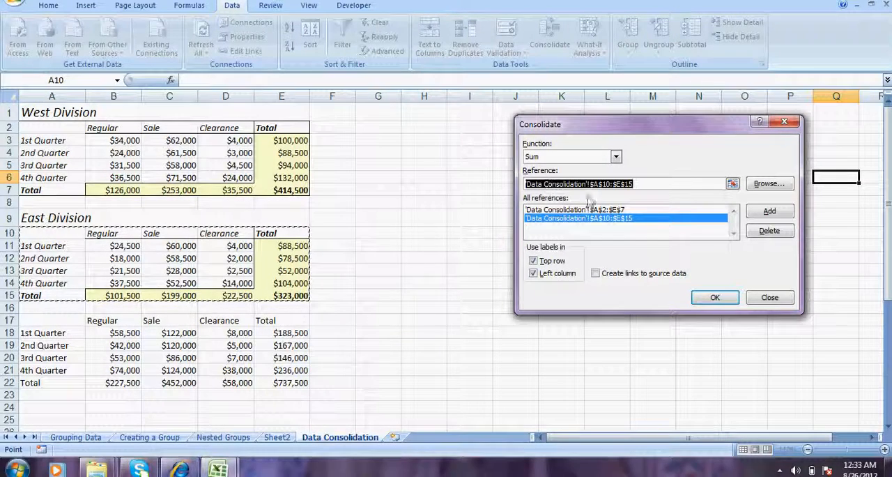
{"action": "left_click", "coordinate": [705, 298]}
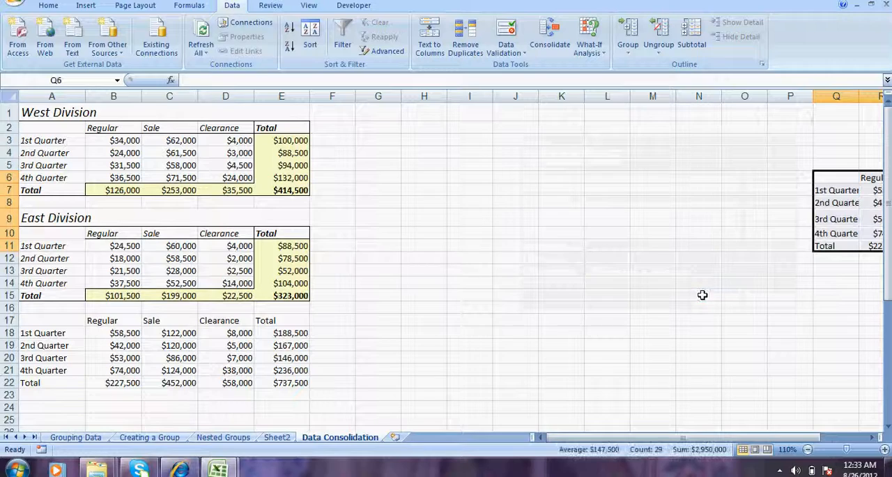
- Group the empty columns H to N and collapse the group
{"action": "left_click_drag", "start_coordinate": [424, 96], "coordinate": [704, 96]}
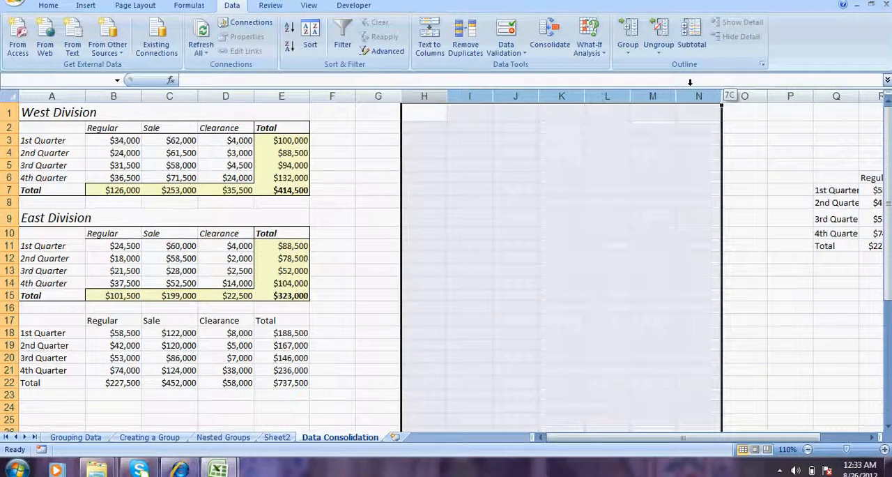
{"action": "left_click", "coordinate": [627, 49]}
{"action": "left_click", "coordinate": [630, 67]}
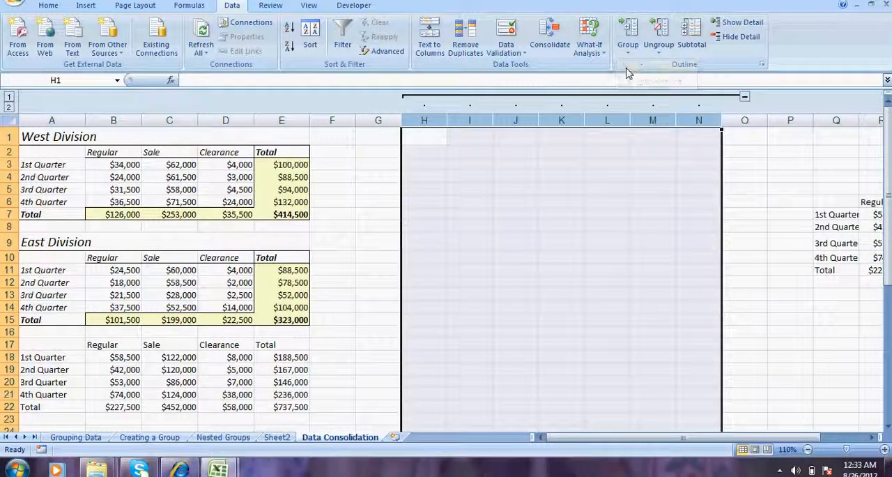
{"action": "left_click", "coordinate": [742, 98]}
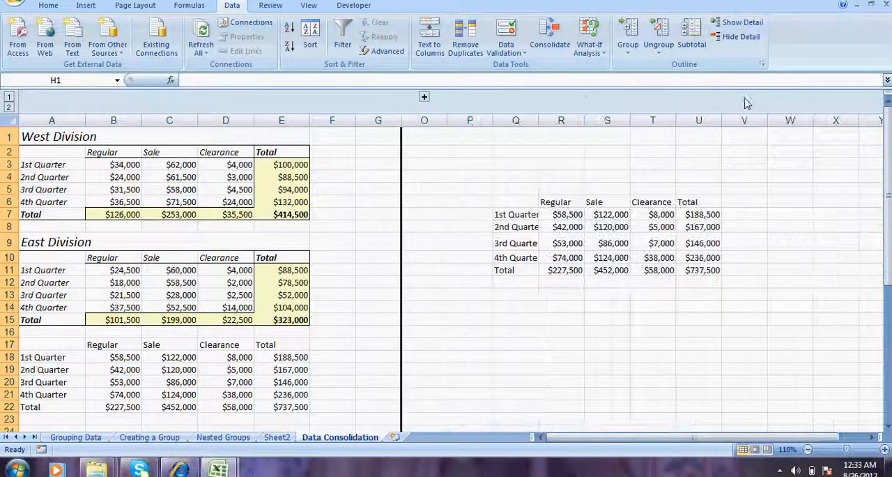
{"action": "left_click", "coordinate": [639, 179]}
- AutoFit the width of columns Q to U holding the consolidated table
{"action": "left_click_drag", "start_coordinate": [515, 121], "coordinate": [680, 154]}
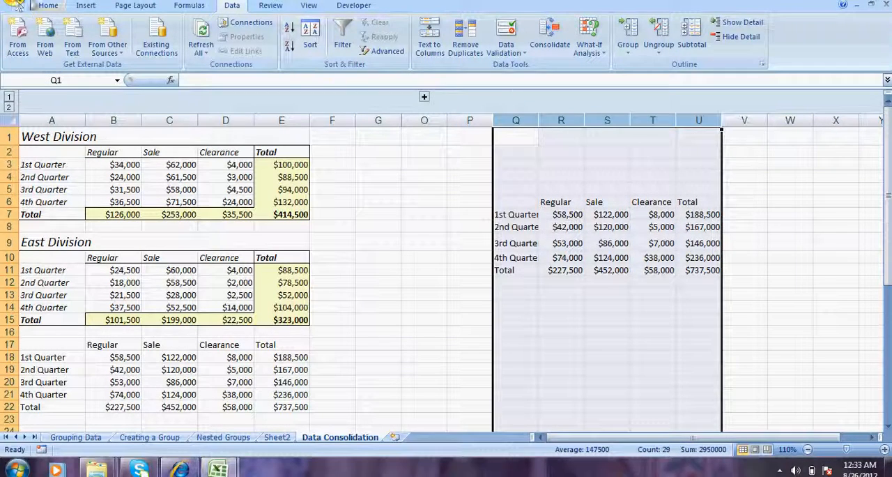
{"action": "left_click", "coordinate": [47, 5]}
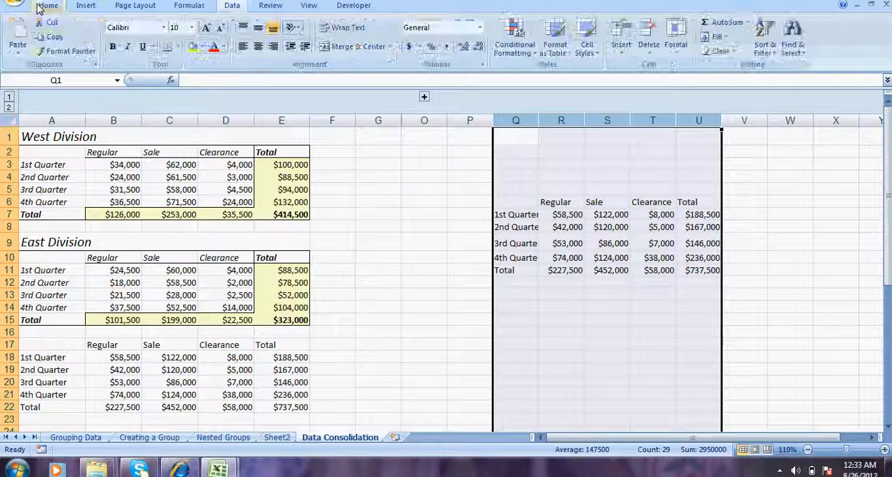
{"action": "left_click", "coordinate": [678, 57]}
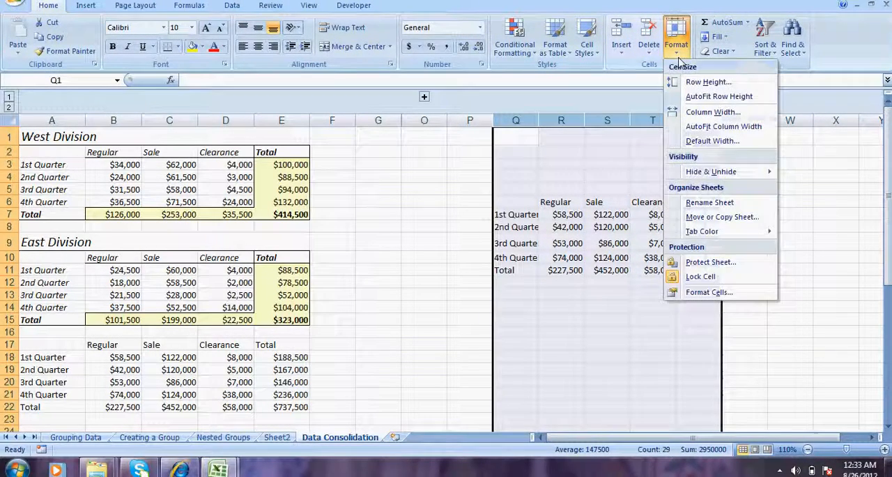
{"action": "left_click", "coordinate": [716, 127]}
{"action": "left_click", "coordinate": [790, 238]}
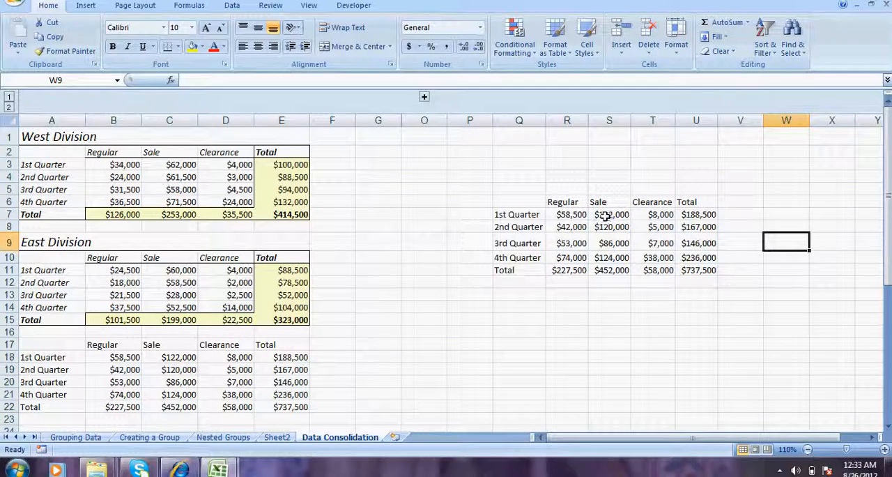
- Compare the consolidated 1st Quarter Regular amount in R7 with the sum of B3 and B11 in the division tables
{"action": "left_click", "coordinate": [573, 214]}
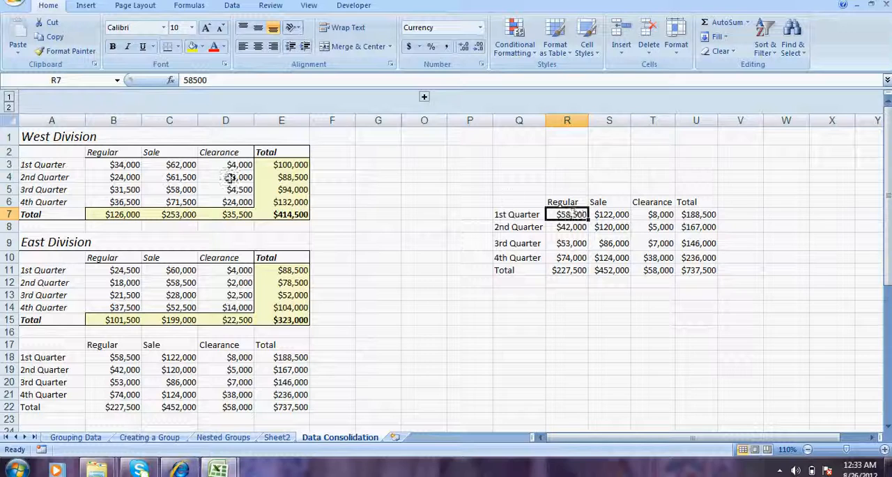
{"action": "left_click", "coordinate": [117, 165]}
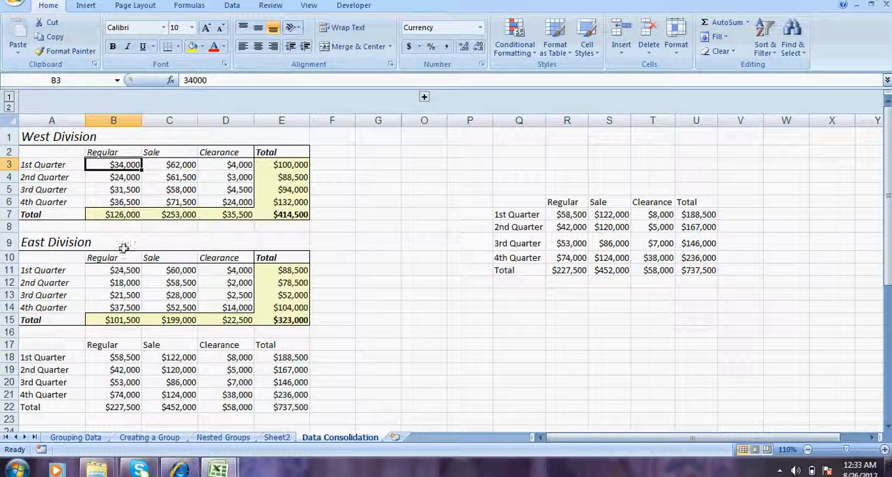
{"action": "left_click", "coordinate": [122, 272], "text": "ctrl"}
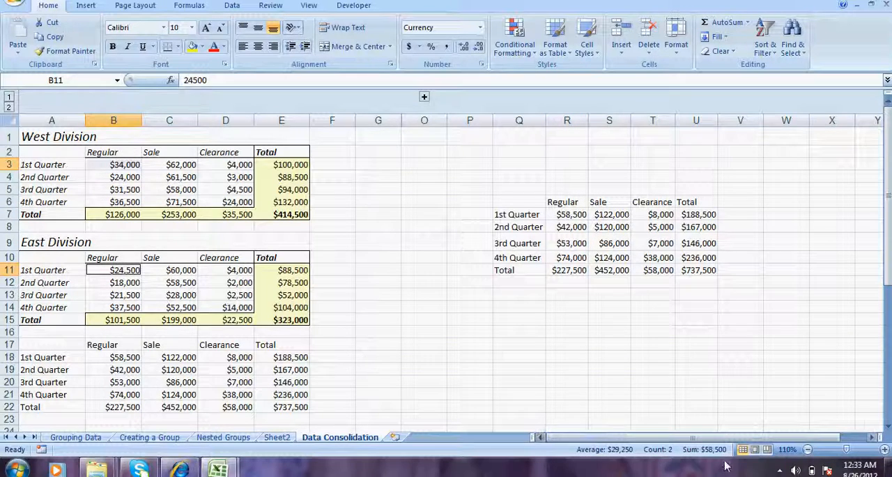
{"action": "left_click", "coordinate": [568, 215]}
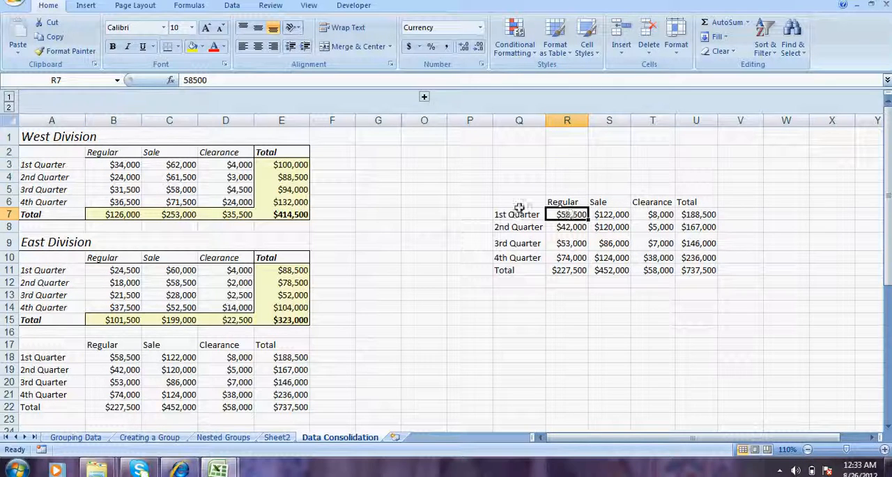
- Examine the consolidated table Q6:U11 and check whether its cells hold formulas or plain values
{"action": "left_click_drag", "start_coordinate": [522, 200], "coordinate": [712, 274]}
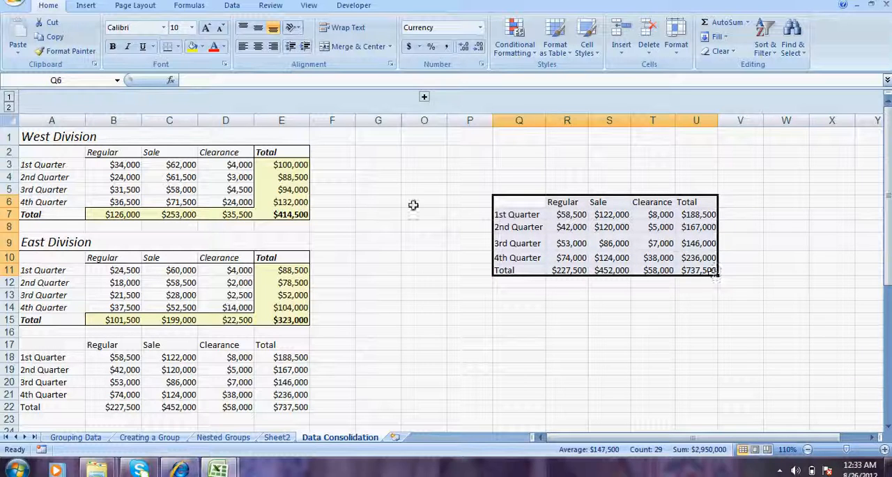
{"action": "left_click", "coordinate": [258, 178]}
{"action": "left_click", "coordinate": [196, 280]}
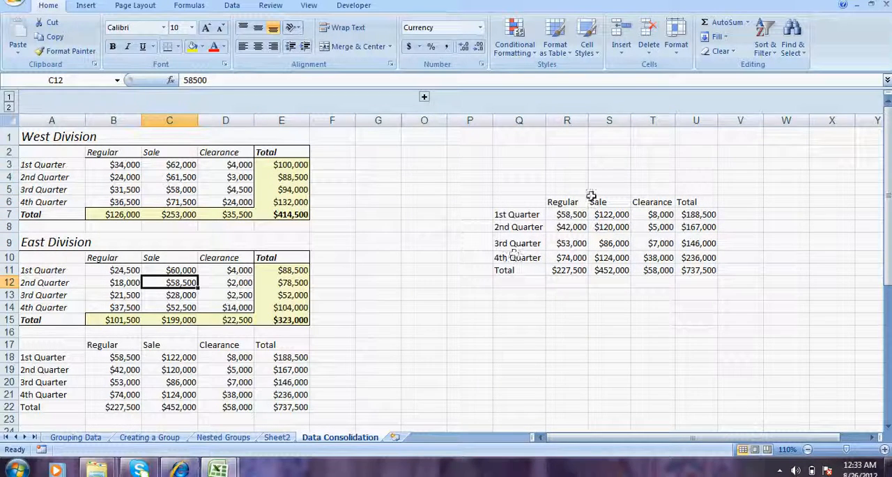
{"action": "left_click_drag", "start_coordinate": [570, 202], "coordinate": [686, 270]}
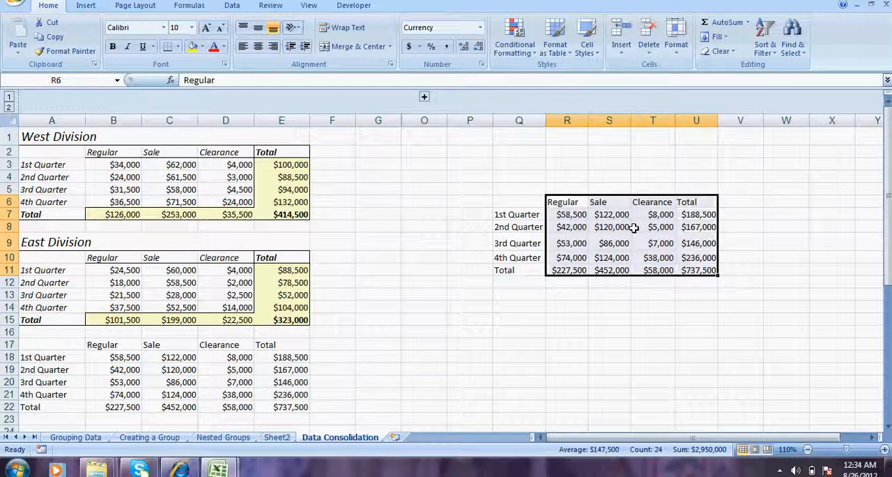
{"action": "left_click", "coordinate": [639, 228]}
{"action": "left_click", "coordinate": [567, 215]}
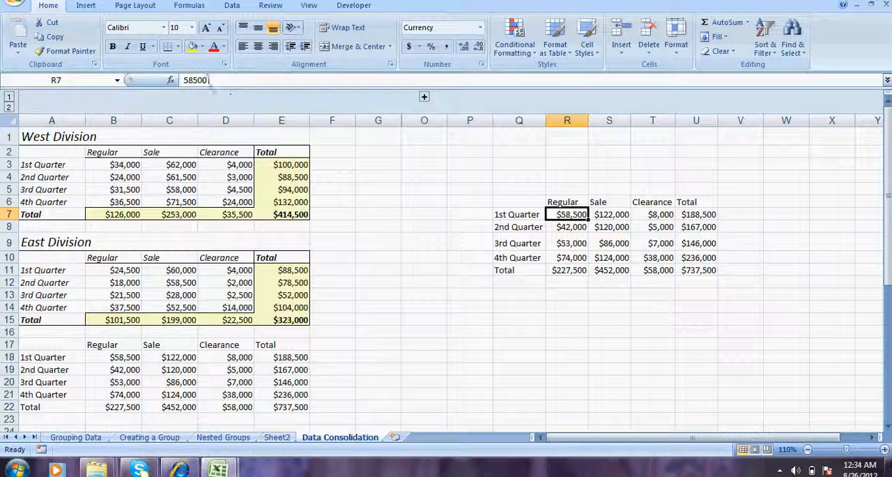
{"action": "left_click", "coordinate": [557, 238]}
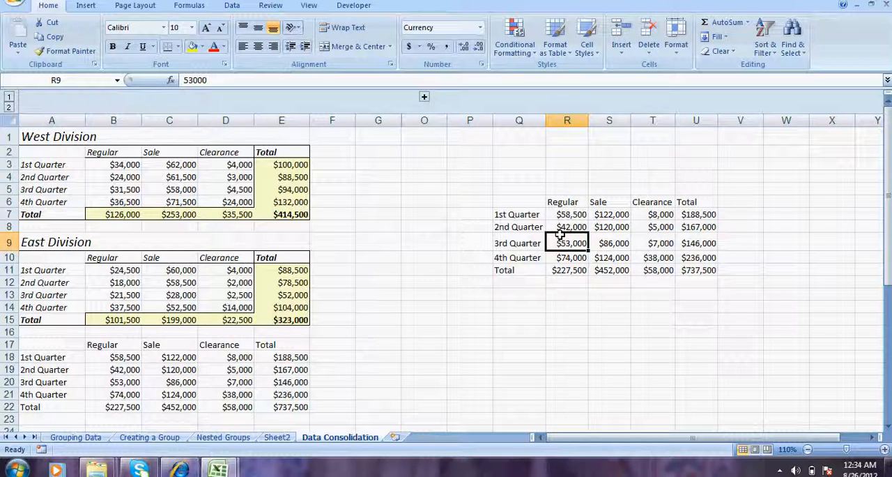
{"action": "key", "text": "Right"}
{"action": "key", "text": "Up"}
{"action": "key", "text": "Down"}
{"action": "key", "text": "Down"}
- Set the West Division 1st Quarter Regular amount in B3 to 67000 and check whether the consolidated R7 follows
{"action": "left_click", "coordinate": [132, 161]}
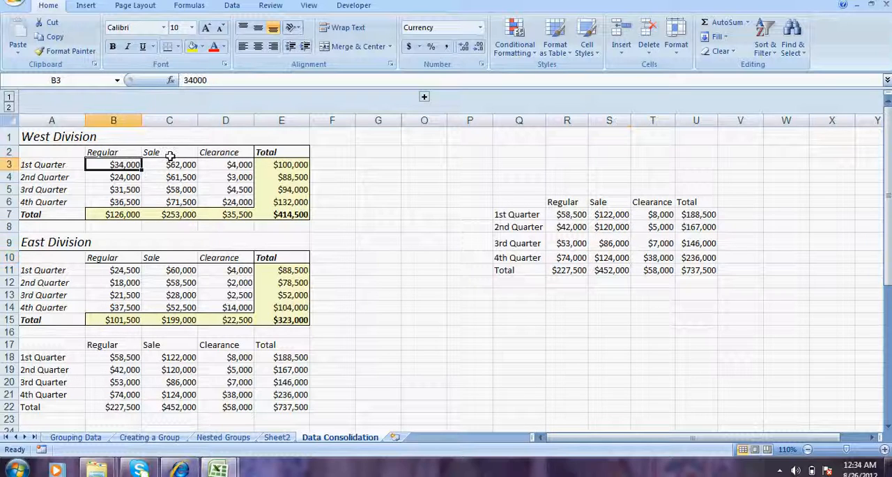
{"action": "type", "text": "67000"}
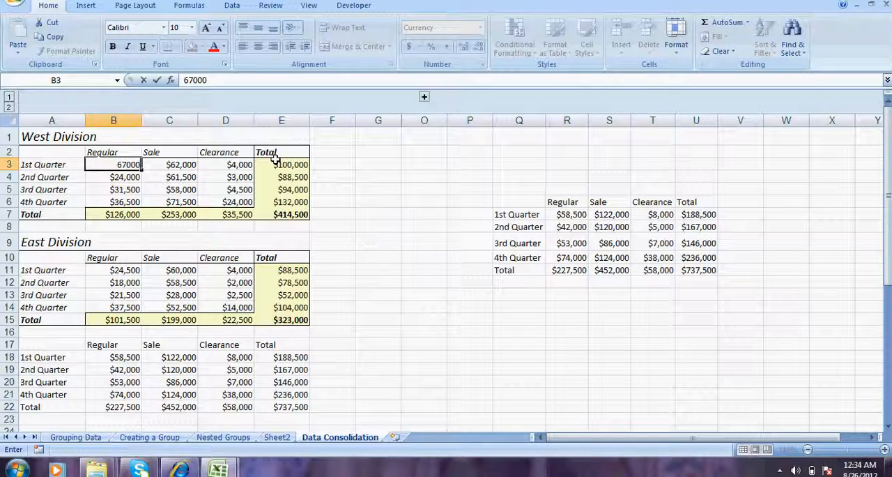
{"action": "key", "text": "Return"}
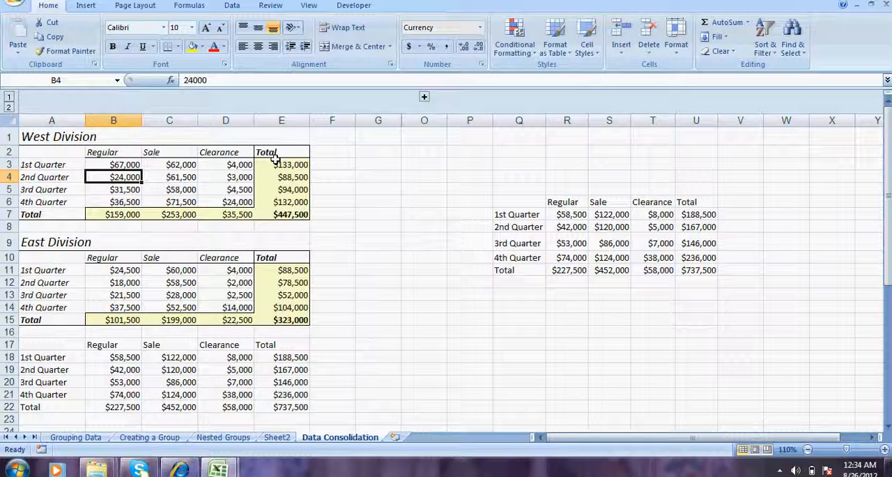
{"action": "left_click", "coordinate": [564, 227]}
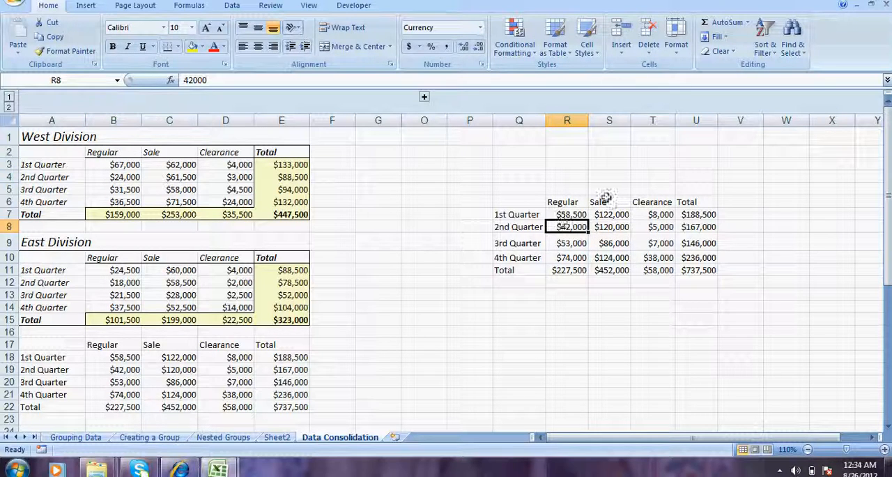
{"action": "left_click", "coordinate": [578, 214]}
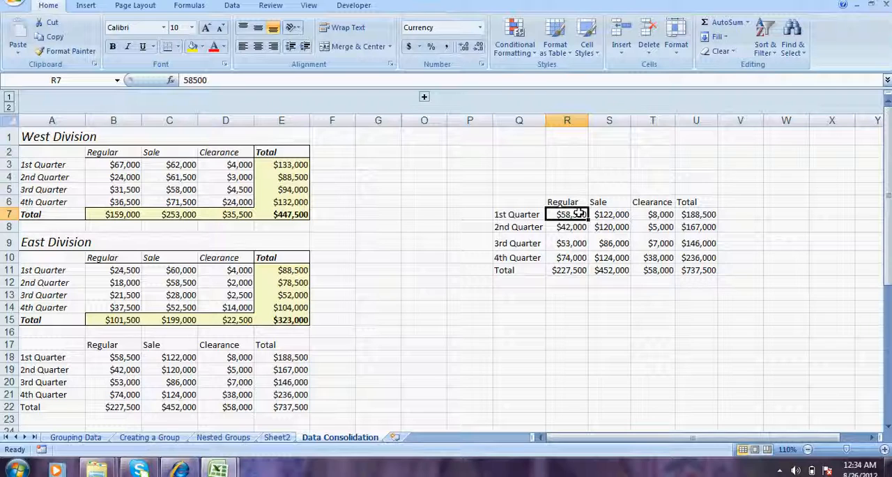
{"action": "left_click", "coordinate": [508, 177]}
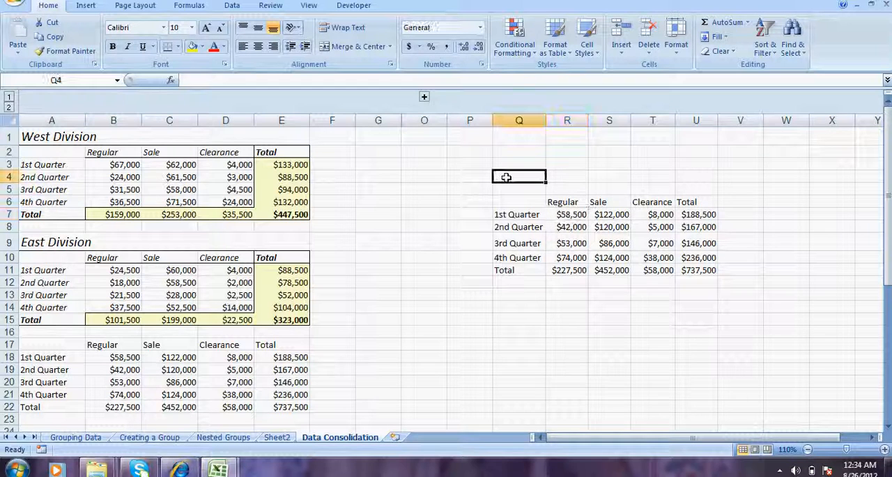
{"action": "left_click", "coordinate": [311, 188]}
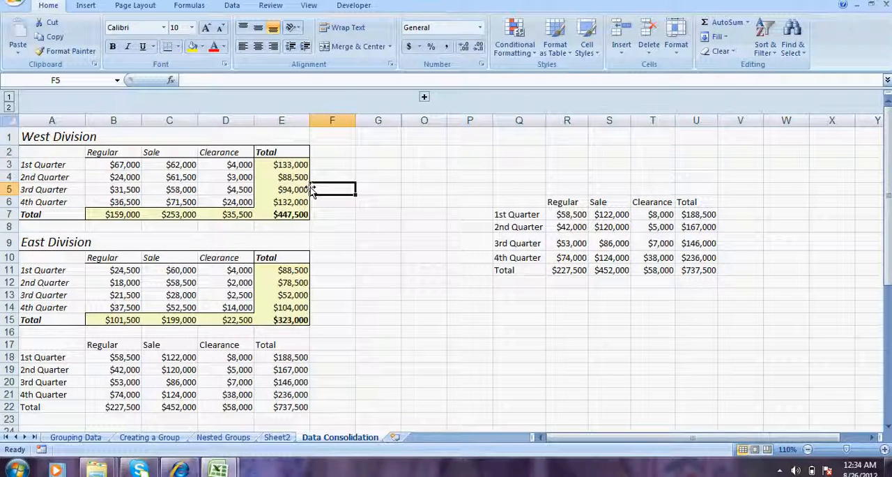
- Look over the Base Data table in the Automatic Subtotaling workbook and return to the Grouping Data sheet of the Grouping workbook
{"action": "left_click", "coordinate": [64, 437]}
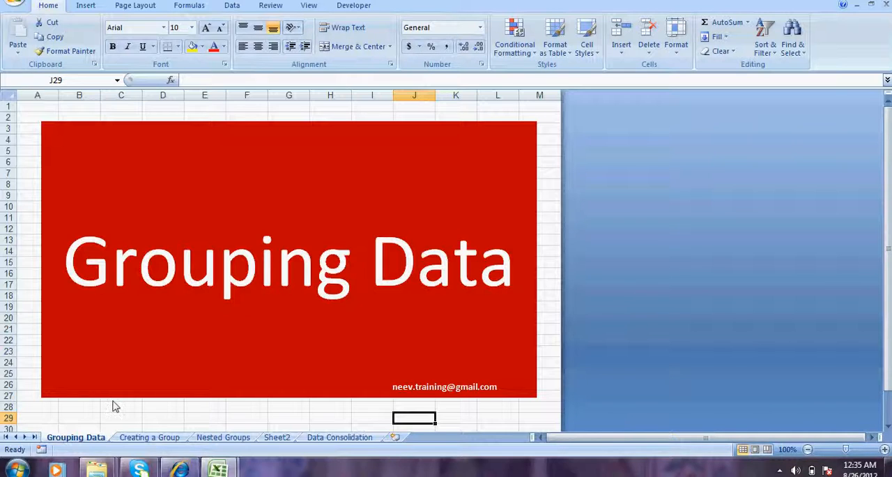
{"action": "mouse_move", "coordinate": [215, 470]}
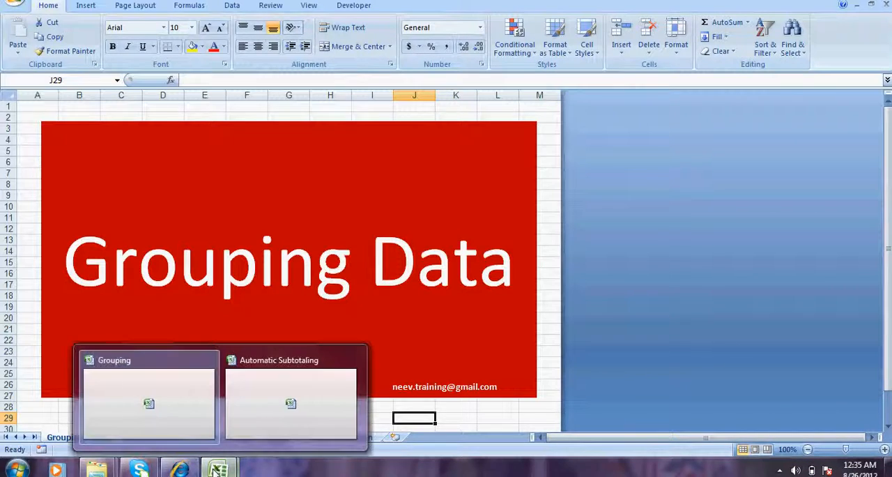
{"action": "left_click", "coordinate": [288, 417]}
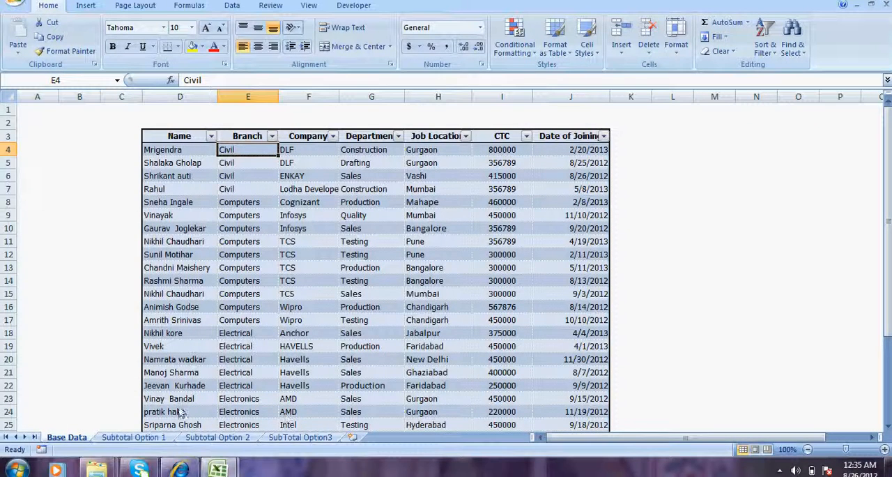
{"action": "left_click", "coordinate": [318, 282]}
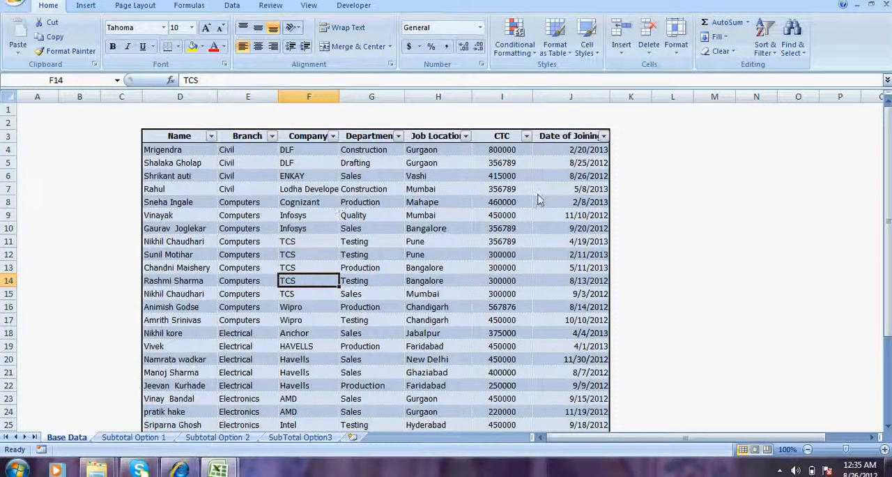
{"action": "left_click", "coordinate": [516, 271]}
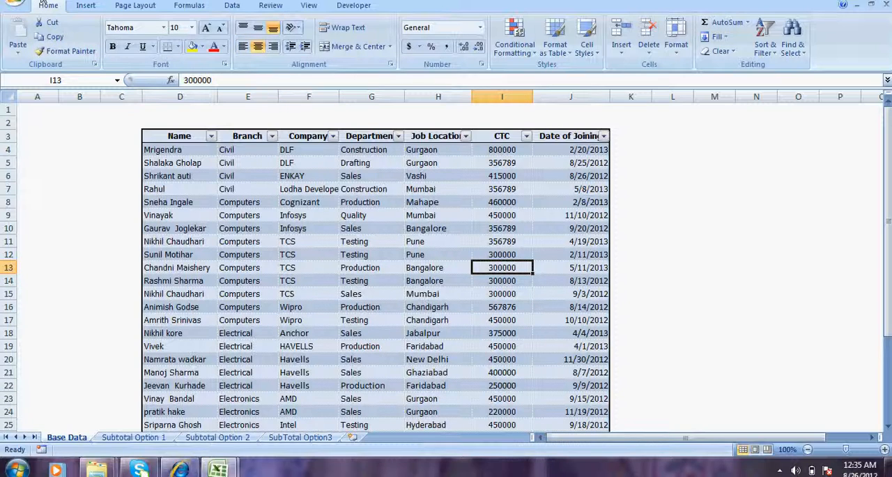
{"action": "left_click", "coordinate": [202, 151]}
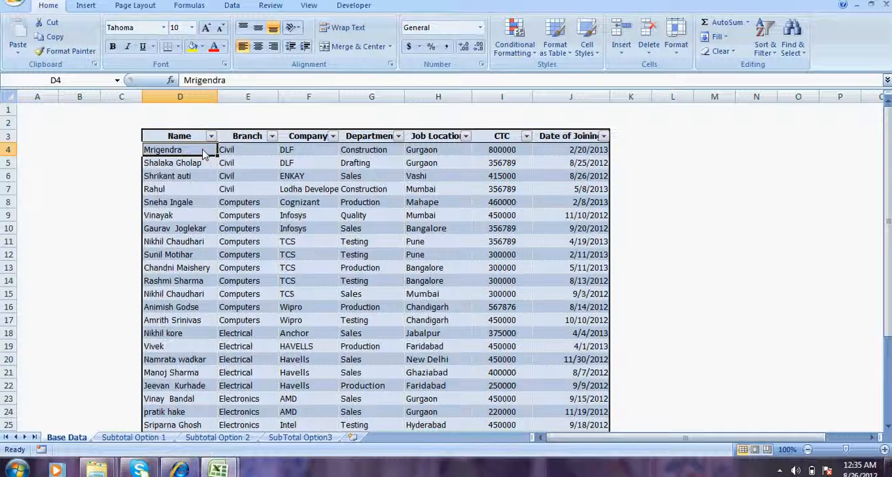
{"action": "left_click", "coordinate": [219, 467]}
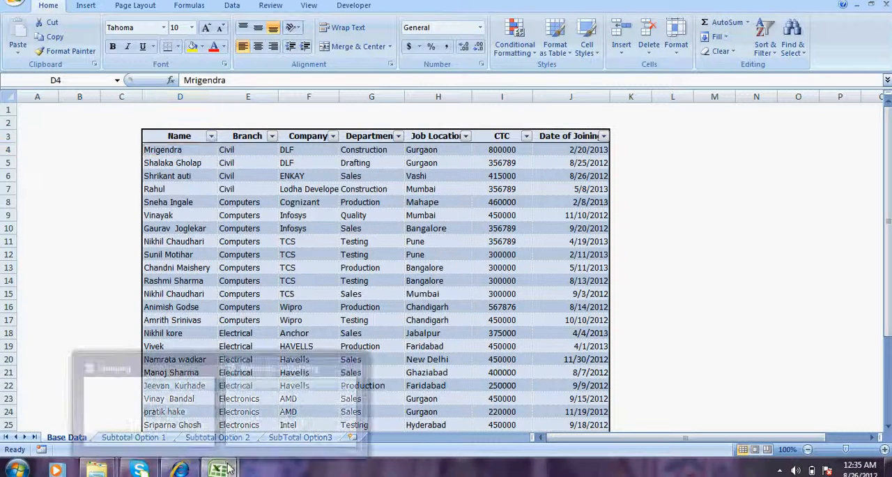
{"action": "left_click", "coordinate": [160, 396]}
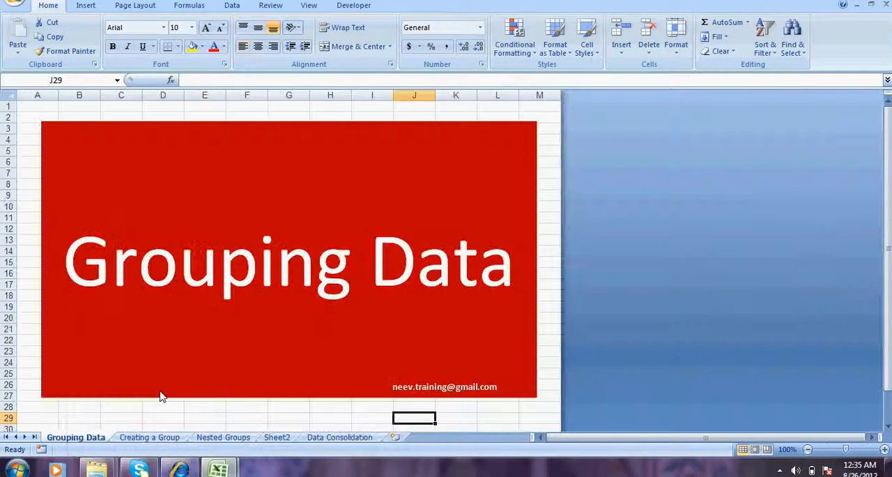
- Glance at the Nested Groups sheet and switch to the Base Data sheet of the Automatic Subtotaling workbook
{"action": "left_click", "coordinate": [220, 437]}
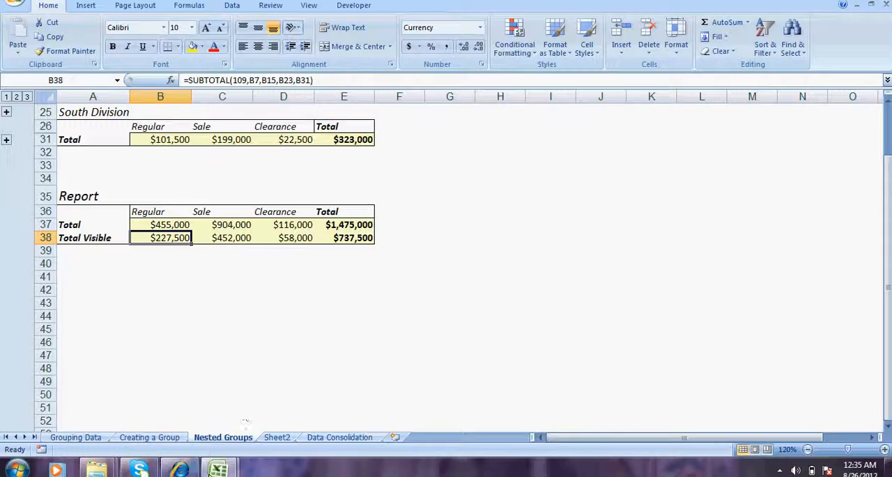
{"action": "mouse_move", "coordinate": [209, 473]}
{"action": "left_click", "coordinate": [305, 416]}
{"action": "left_click", "coordinate": [387, 241]}
{"action": "left_click_drag", "start_coordinate": [209, 162], "coordinate": [548, 386]}
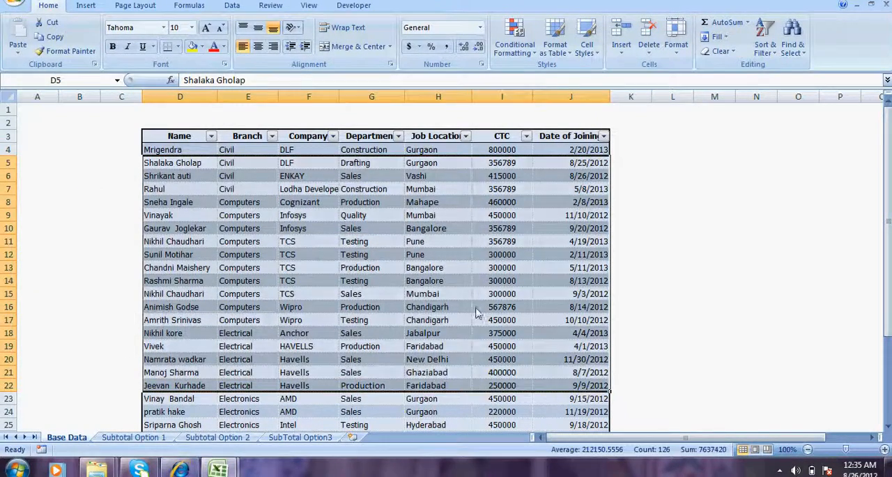
{"action": "left_click", "coordinate": [476, 307]}
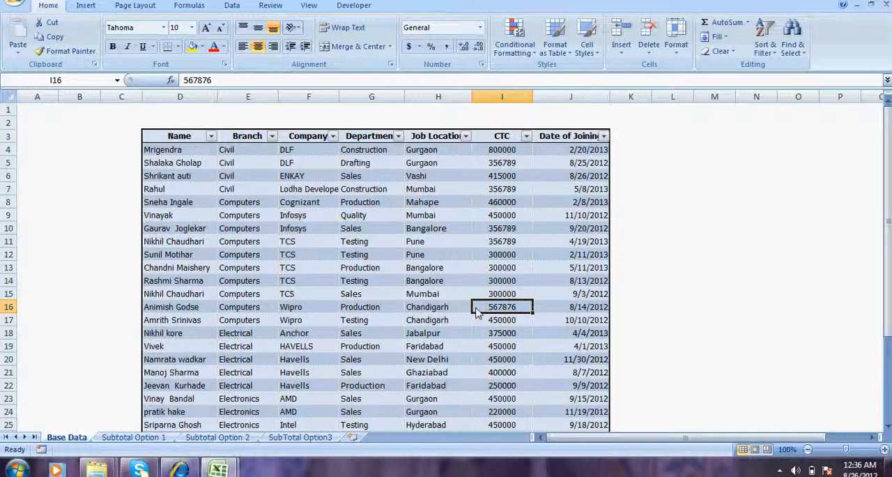
- Examine the Base Data table from its headers to the last record, including the Civil entries in the Branch column
{"action": "left_click_drag", "start_coordinate": [178, 138], "coordinate": [613, 420]}
{"action": "left_click", "coordinate": [528, 306]}
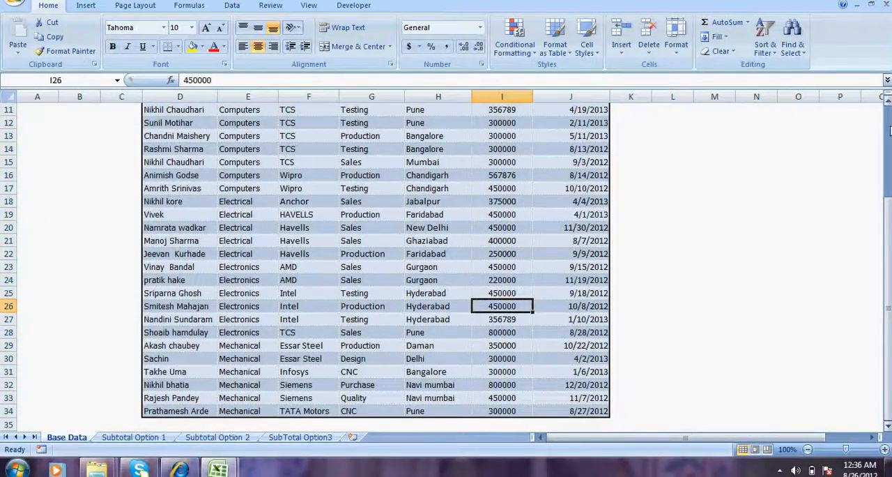
{"action": "scroll", "coordinate": [557, 209], "scroll_direction": "up", "scroll_amount": 4}
{"action": "left_click", "coordinate": [571, 151]}
{"action": "left_click", "coordinate": [308, 220]}
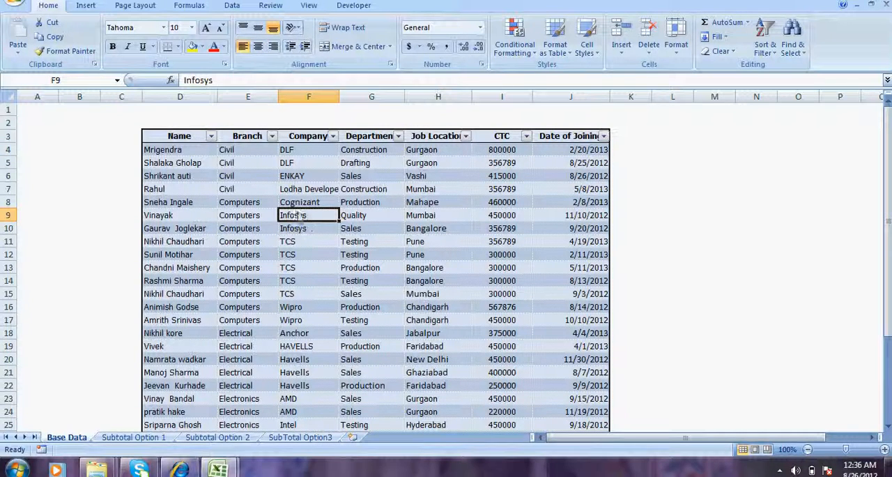
{"action": "left_click", "coordinate": [248, 153]}
{"action": "left_click_drag", "start_coordinate": [243, 186], "coordinate": [243, 192]}
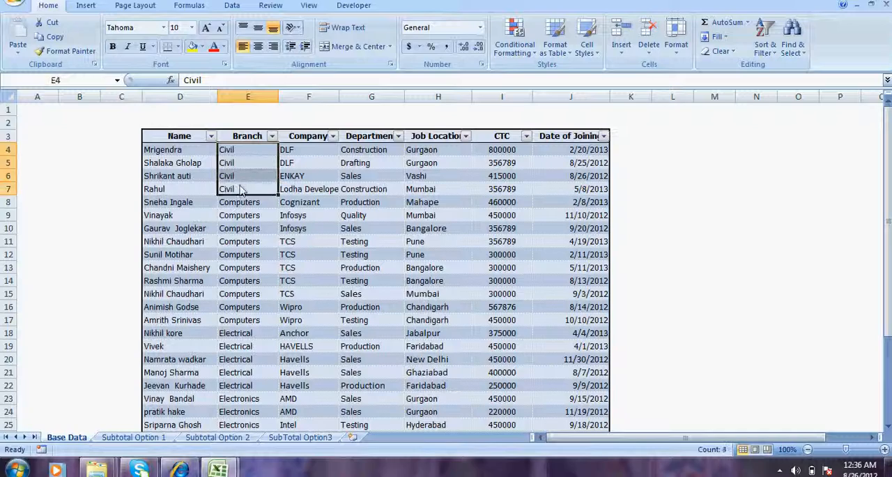
- Look at the Max CTC in Each Branch example on Subtotal Option 1 and compare it with the Civil rows in Base Data
{"action": "left_click", "coordinate": [134, 439]}
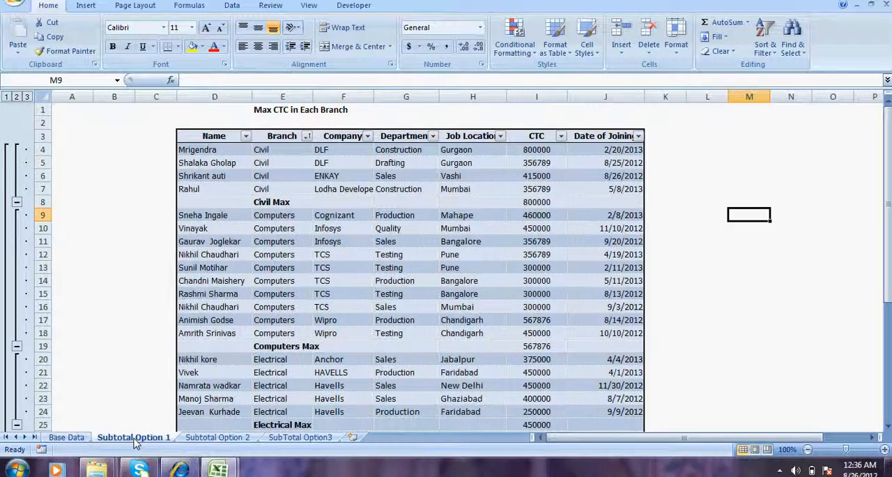
{"action": "left_click", "coordinate": [80, 438]}
{"action": "left_click", "coordinate": [318, 226]}
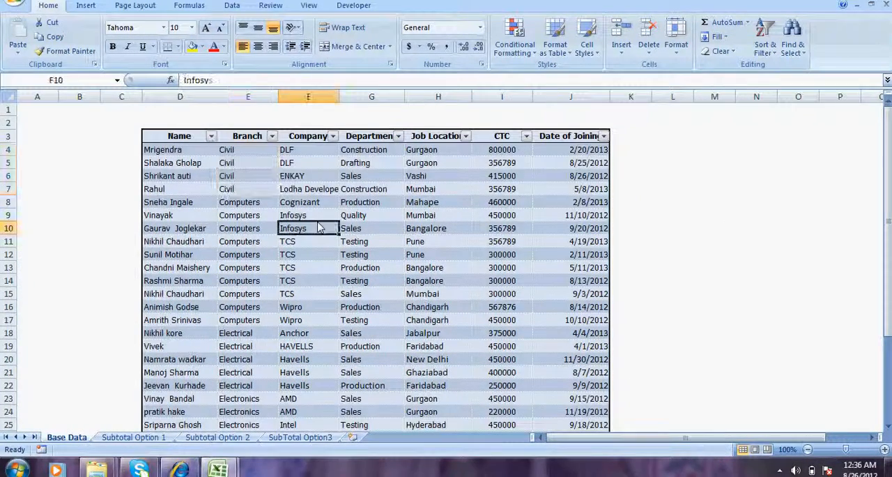
{"action": "left_click", "coordinate": [247, 193]}
{"action": "left_click_drag", "start_coordinate": [227, 149], "coordinate": [233, 191]}
{"action": "left_click", "coordinate": [350, 167]}
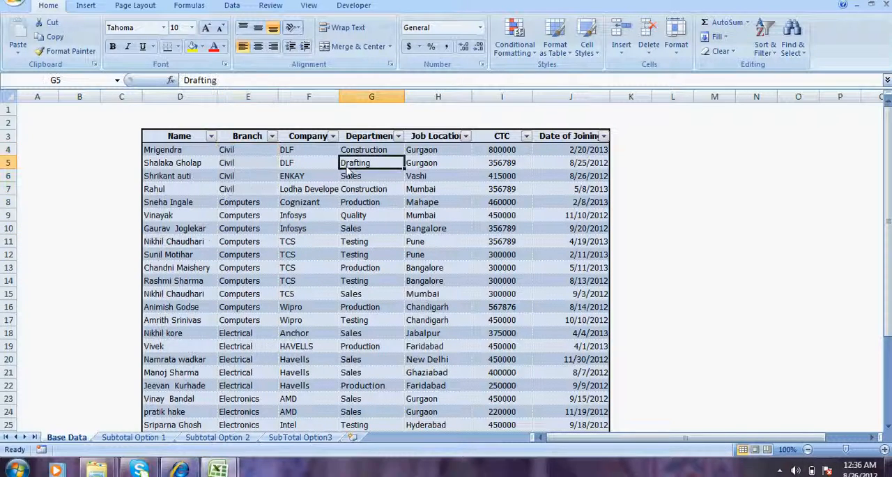
{"action": "left_click_drag", "start_coordinate": [244, 151], "coordinate": [247, 187]}
{"action": "left_click", "coordinate": [418, 242]}
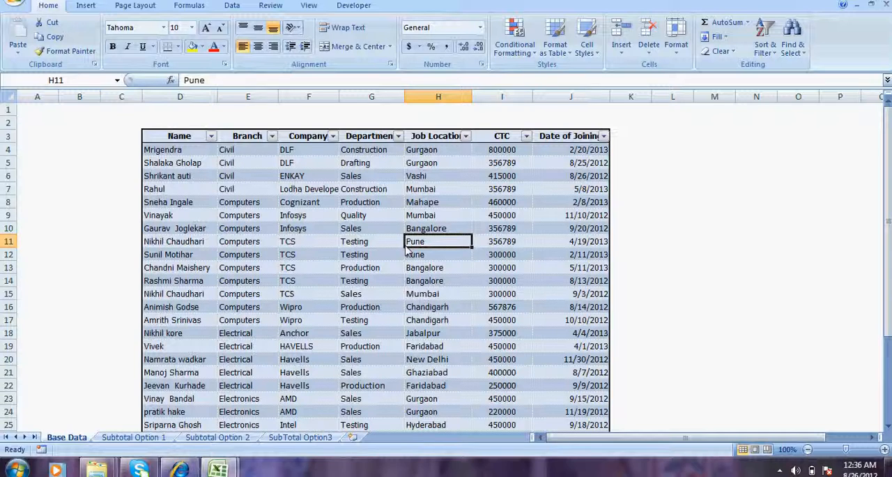
- Look through the Base Data records across the columns and down to the Mechanical branch rows, ending above the table
{"action": "key", "text": "Left"}
{"action": "key", "text": "Left"}
{"action": "key", "text": "Left"}
{"action": "key", "text": "Up"}
{"action": "key", "text": "Up"}
{"action": "key", "text": "Up"}
{"action": "key", "text": "Up"}
{"action": "key", "text": "Down"}
{"action": "key", "text": "Right"}
{"action": "key", "text": "Right"}
{"action": "key", "text": "Right"}
{"action": "key", "text": "Right"}
{"action": "key", "text": "Left"}
{"action": "key", "text": "Left"}
{"action": "key", "text": "Left"}
{"action": "key", "text": "Down"}
{"action": "key", "text": "Down"}
{"action": "key", "text": "Down"}
{"action": "key", "text": "Down"}
{"action": "key", "text": "Down"}
{"action": "key", "text": "Down"}
{"action": "key", "text": "Down"}
{"action": "key", "text": "Down"}
{"action": "key", "text": "Down"}
{"action": "key", "text": "Down"}
{"action": "key", "text": "Down"}
{"action": "key", "text": "Down"}
{"action": "key", "text": "Down"}
{"action": "key", "text": "Down"}
{"action": "key", "text": "Down"}
{"action": "key", "text": "Down"}
{"action": "key", "text": "Down"}
{"action": "key", "text": "Down"}
{"action": "key", "text": "Down"}
{"action": "key", "text": "Down"}
{"action": "key", "text": "Down"}
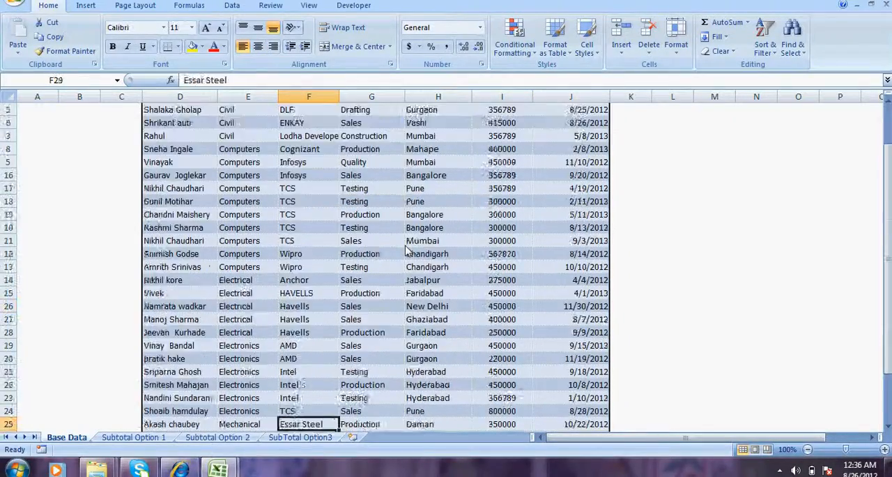
{"action": "key", "text": "Up"}
{"action": "key", "text": "Up"}
{"action": "key", "text": "Up"}
{"action": "key", "text": "Up"}
{"action": "key", "text": "Up"}
{"action": "key", "text": "Up"}
{"action": "key", "text": "Up"}
{"action": "key", "text": "Up"}
{"action": "key", "text": "Up"}
{"action": "key", "text": "Up"}
{"action": "key", "text": "Up"}
{"action": "key", "text": "Up"}
{"action": "key", "text": "Up"}
{"action": "key", "text": "Up"}
{"action": "key", "text": "Up"}
{"action": "key", "text": "Up"}
{"action": "key", "text": "Up"}
{"action": "key", "text": "Up"}
{"action": "key", "text": "Up"}
{"action": "key", "text": "Up"}
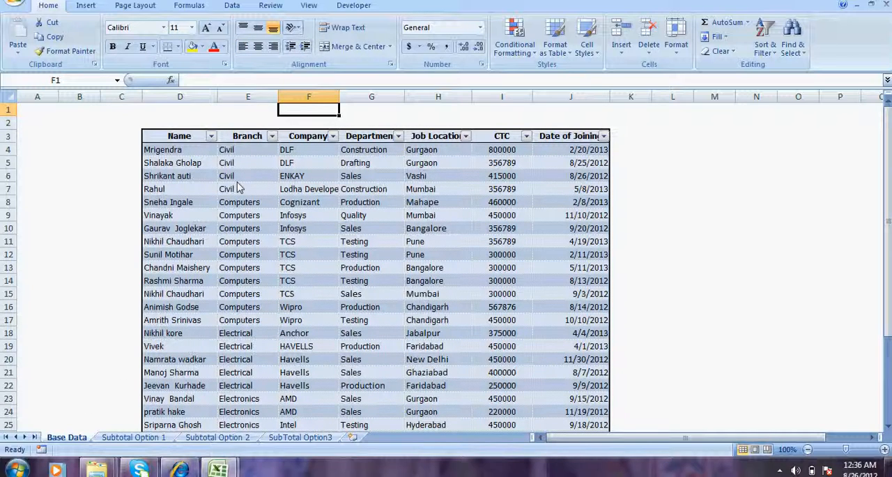
- Create a copy of the Base Data sheet at the end of the Automatic Subtotaling workbook
{"action": "right_click", "coordinate": [70, 437]}
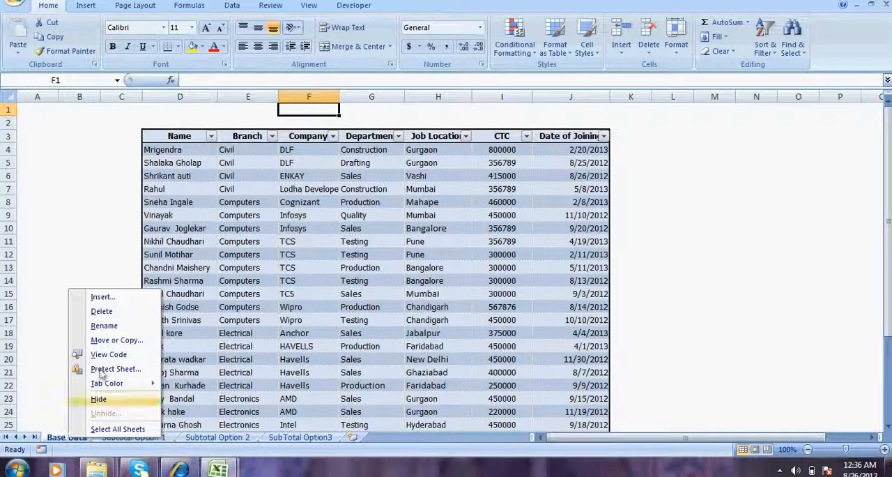
{"action": "left_click", "coordinate": [105, 340]}
{"action": "left_click", "coordinate": [37, 386]}
{"action": "left_click", "coordinate": [69, 347]}
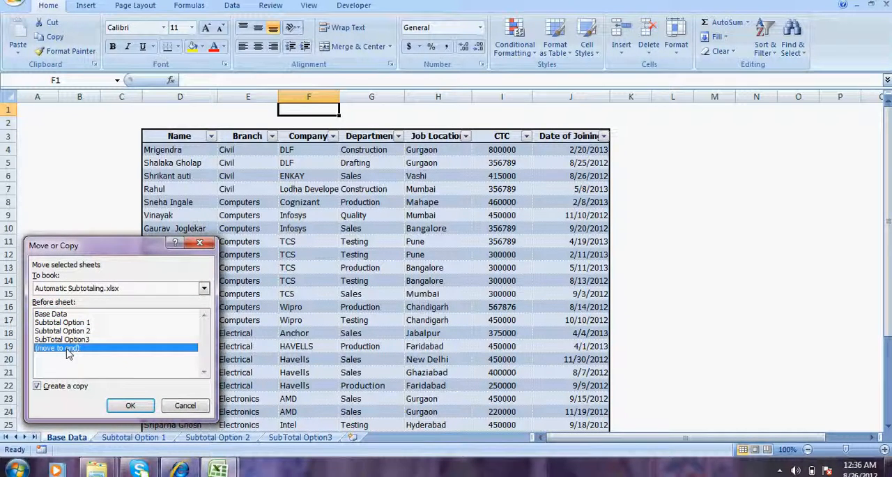
{"action": "left_click", "coordinate": [129, 405]}
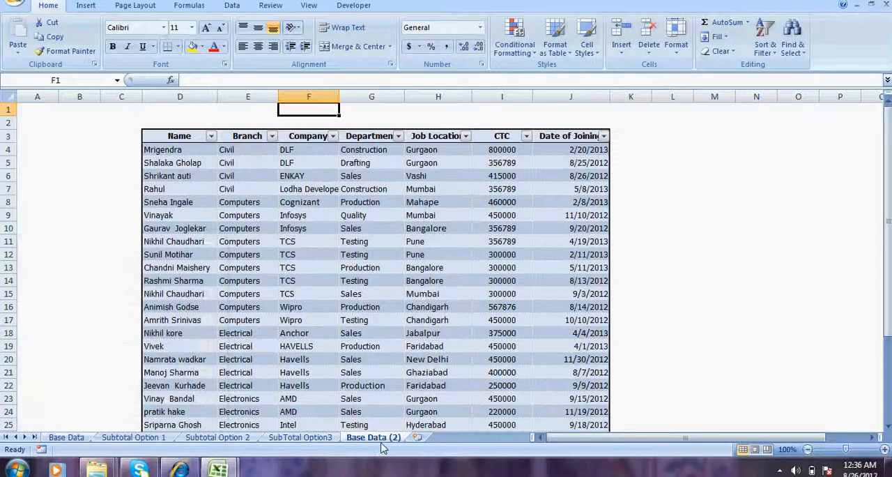
- Start the Subtotal command on the copied table and set it to subtotal at each change in Branch
{"action": "left_click", "coordinate": [307, 267]}
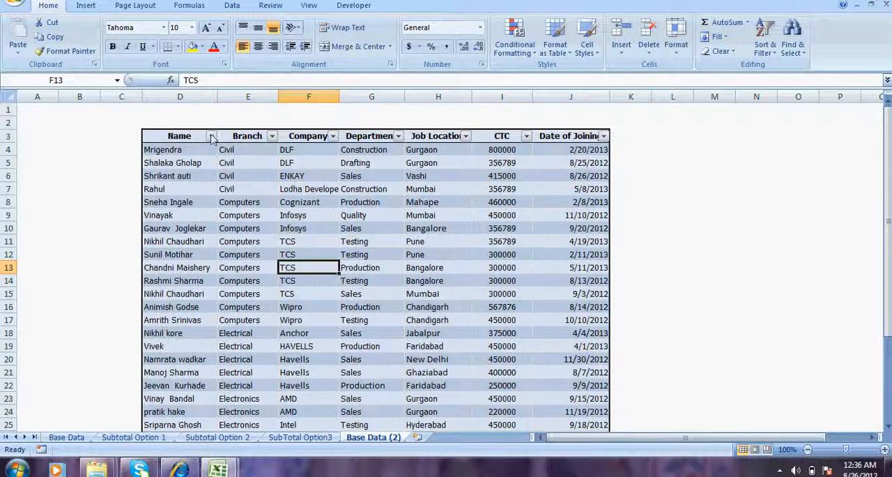
{"action": "left_click_drag", "start_coordinate": [195, 136], "coordinate": [369, 322]}
{"action": "left_click", "coordinate": [463, 241]}
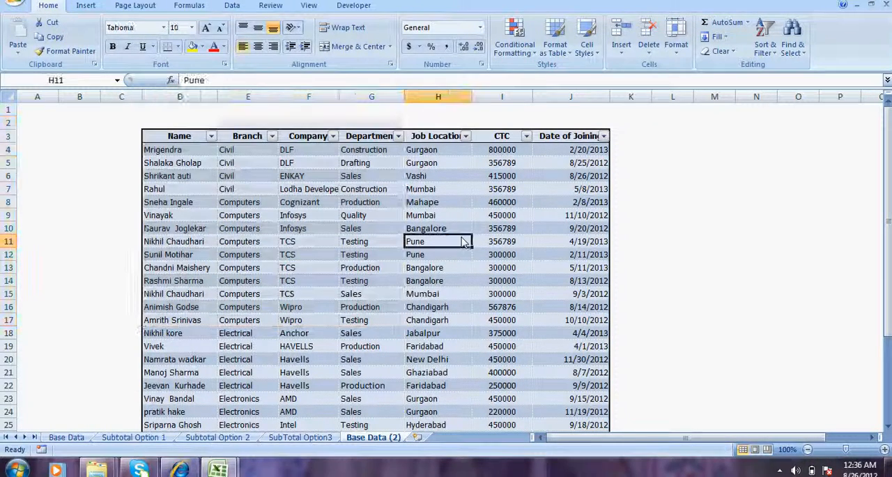
{"action": "left_click", "coordinate": [230, 9]}
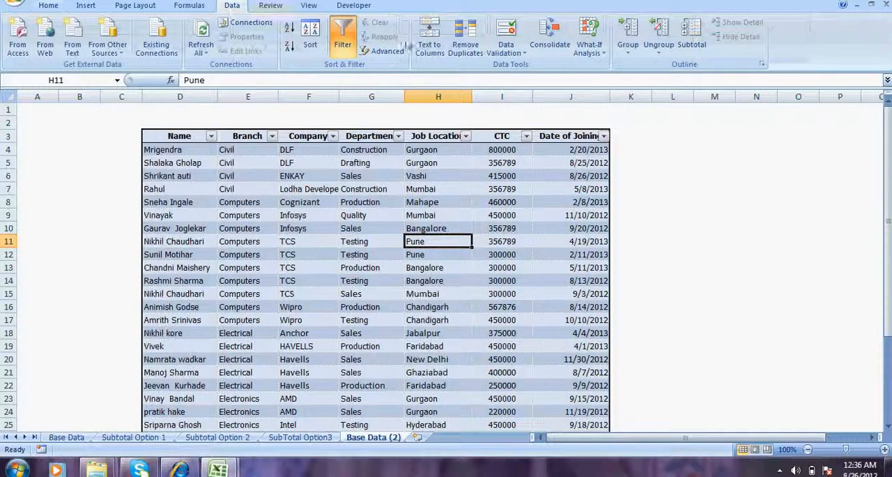
{"action": "left_click", "coordinate": [689, 45]}
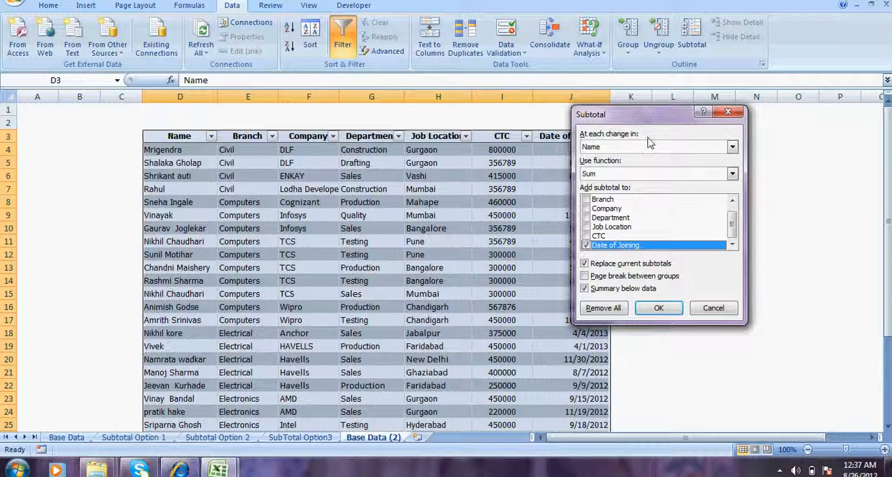
{"action": "left_click", "coordinate": [732, 147]}
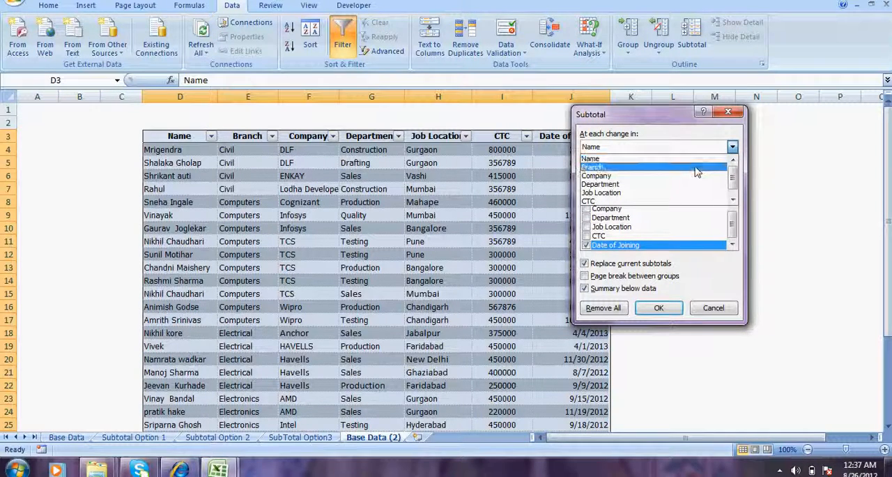
{"action": "left_click", "coordinate": [696, 168]}
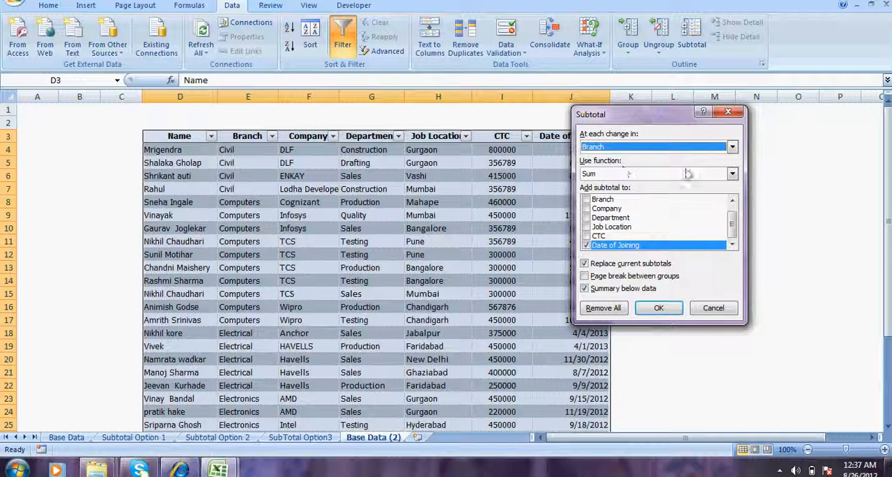
- Use the Max function on CTC only, excluding Date of Joining, and apply the branch subtotals to the table
{"action": "left_click", "coordinate": [732, 174]}
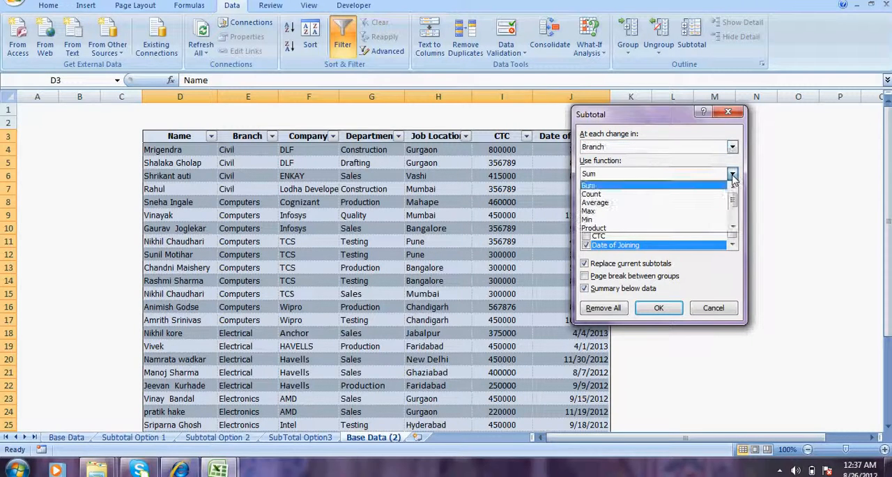
{"action": "left_click", "coordinate": [695, 210]}
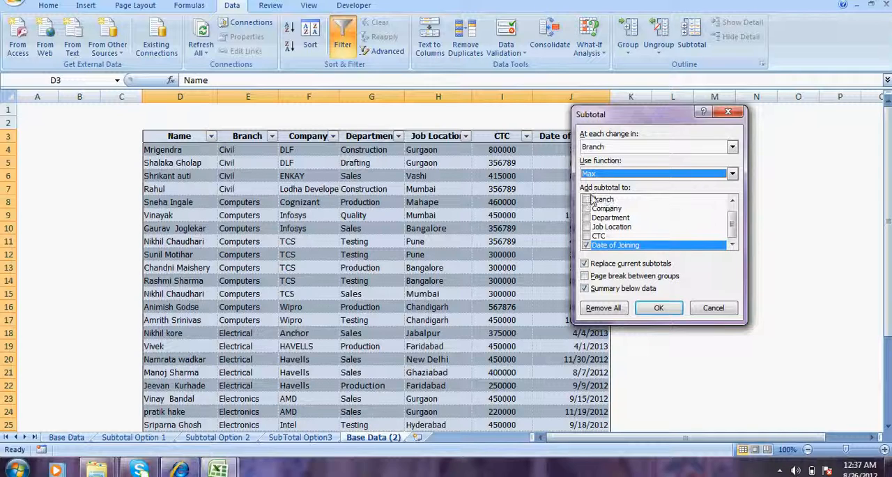
{"action": "left_click", "coordinate": [589, 237]}
{"action": "left_click", "coordinate": [585, 245]}
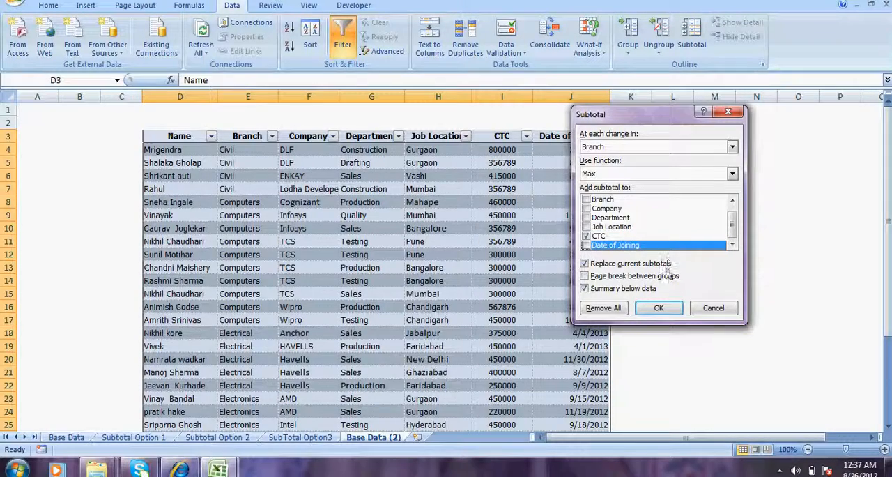
{"action": "left_click", "coordinate": [659, 309]}
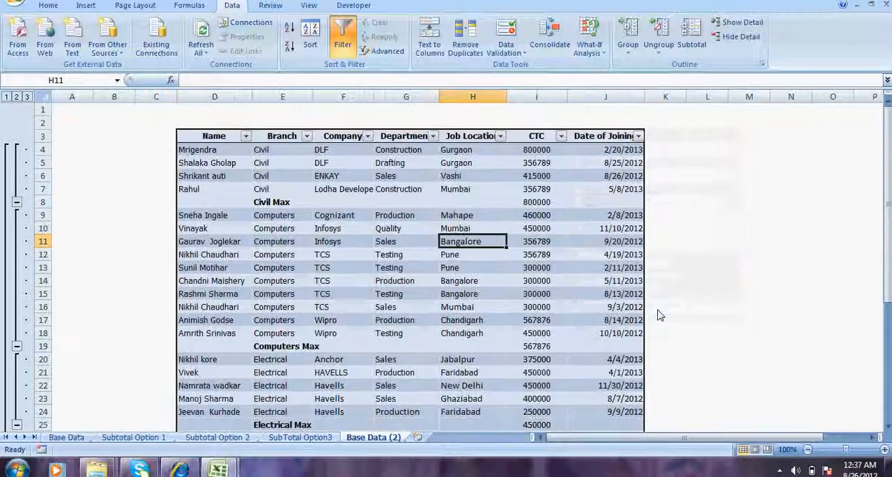
- Collapse the subtotal outline to the maximum rows per branch and further to only the grand maximum
{"action": "left_click", "coordinate": [16, 97]}
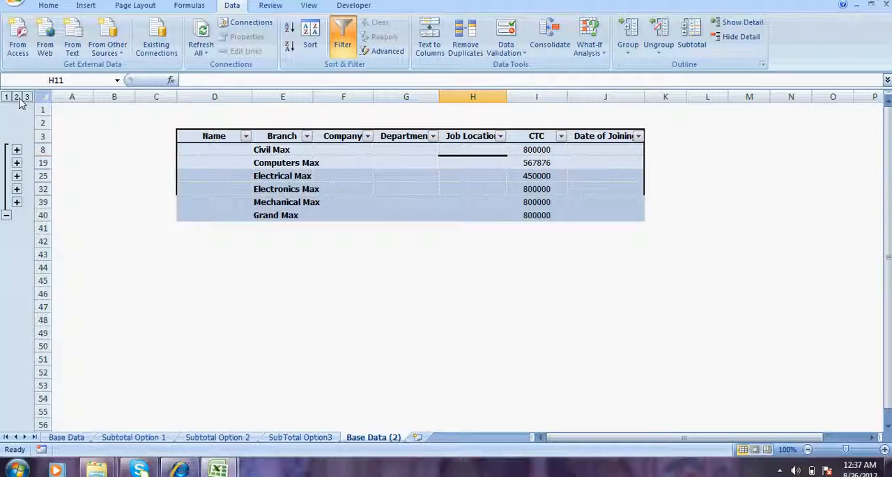
{"action": "left_click", "coordinate": [7, 97]}
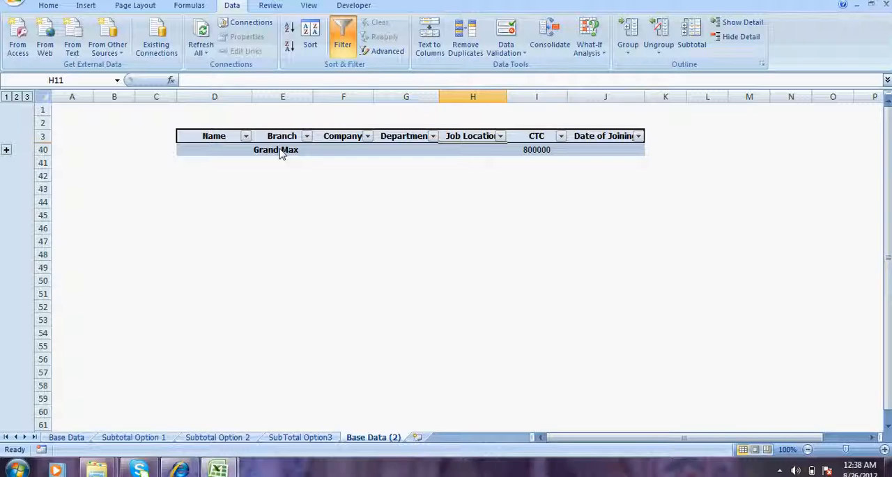
- Expand the subtotal outline to the branch level and examine the maximum CTC formula of each branch
{"action": "left_click", "coordinate": [537, 152]}
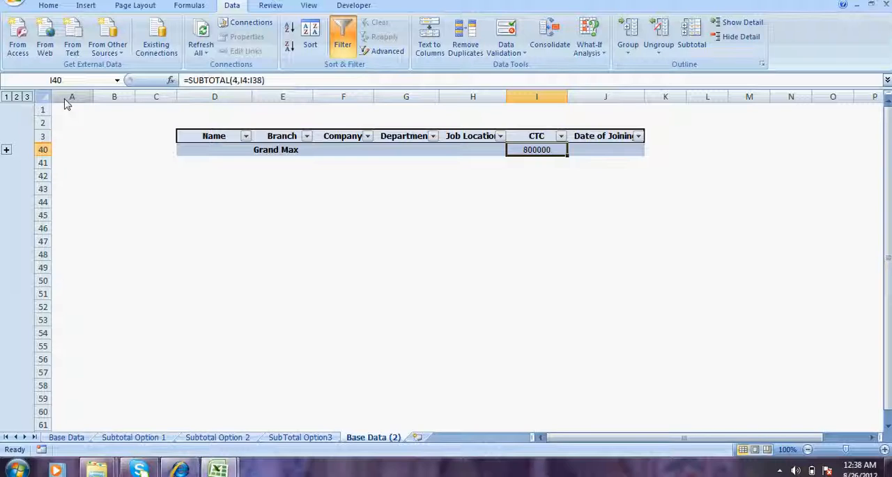
{"action": "left_click", "coordinate": [17, 97]}
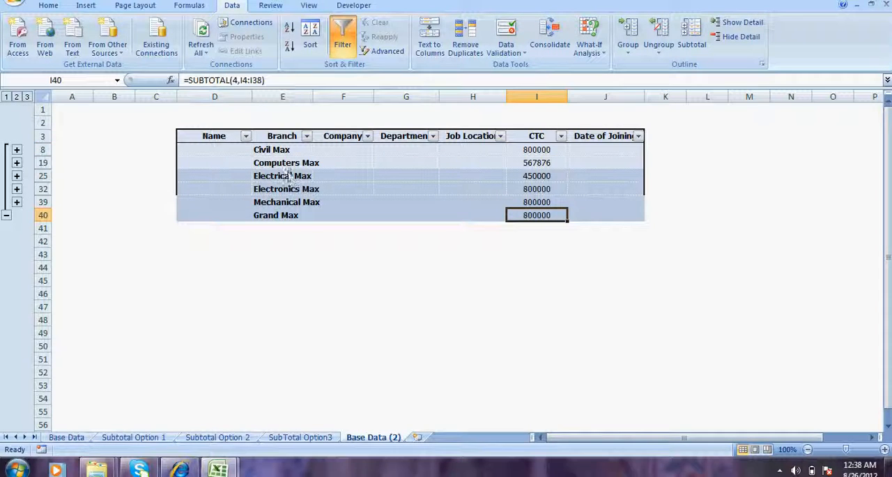
{"action": "left_click", "coordinate": [286, 153]}
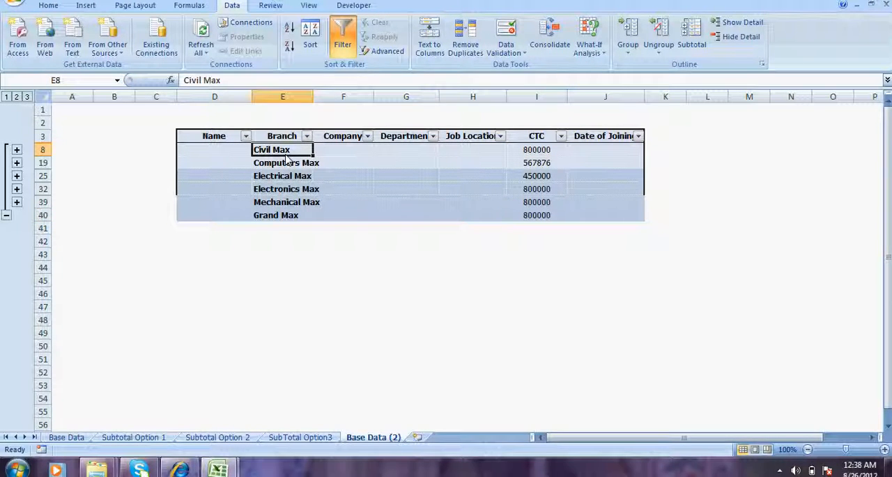
{"action": "key", "text": "Right"}
{"action": "key", "text": "Right"}
{"action": "key", "text": "Right"}
{"action": "key", "text": "Right"}
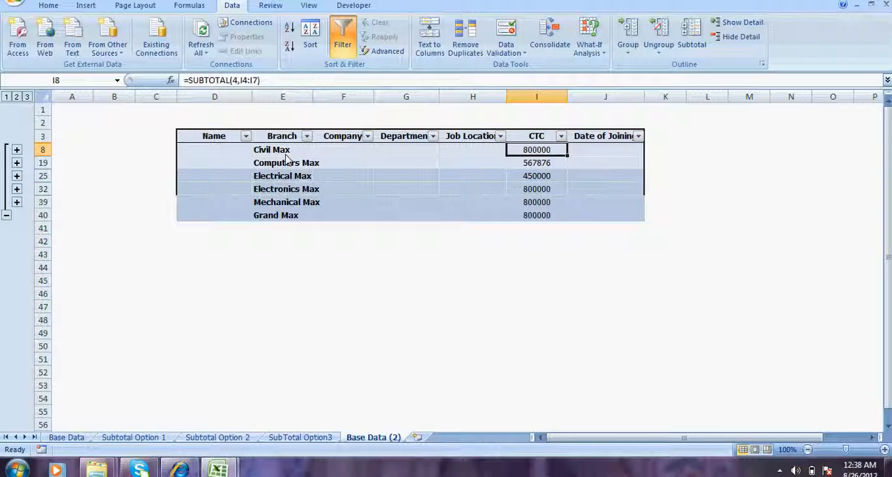
{"action": "key", "text": "Down"}
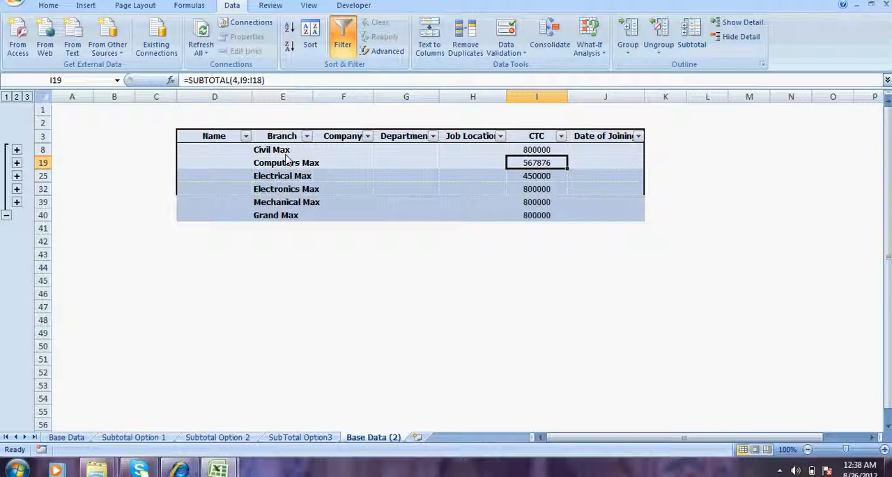
{"action": "key", "text": "Down"}
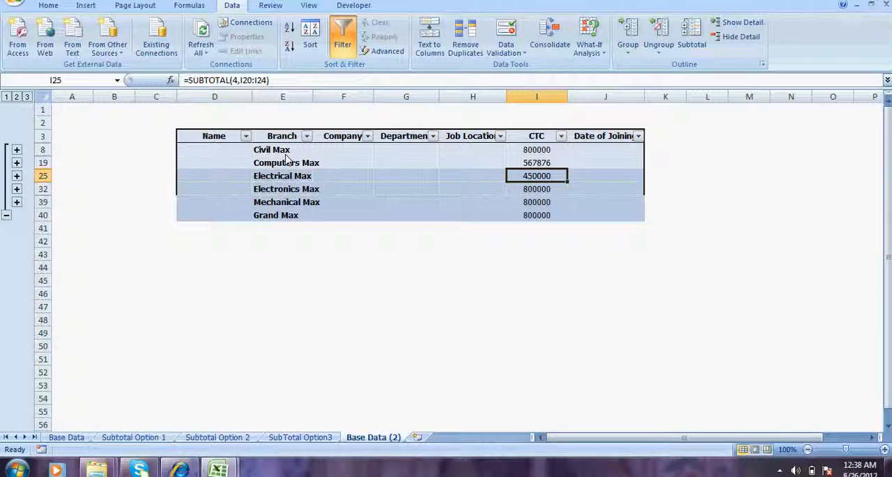
{"action": "key", "text": "Down"}
{"action": "key", "text": "Down"}
{"action": "key", "text": "Up"}
{"action": "key", "text": "Down"}
{"action": "key", "text": "Up"}
{"action": "key", "text": "Down"}
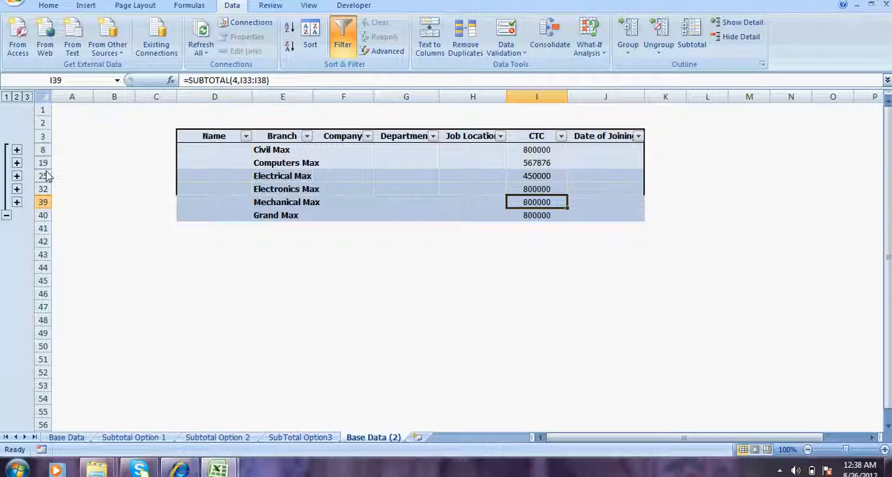
- Expand the outline to all records and compare the individual CTC values with the branch maximum rows
{"action": "left_click", "coordinate": [26, 99]}
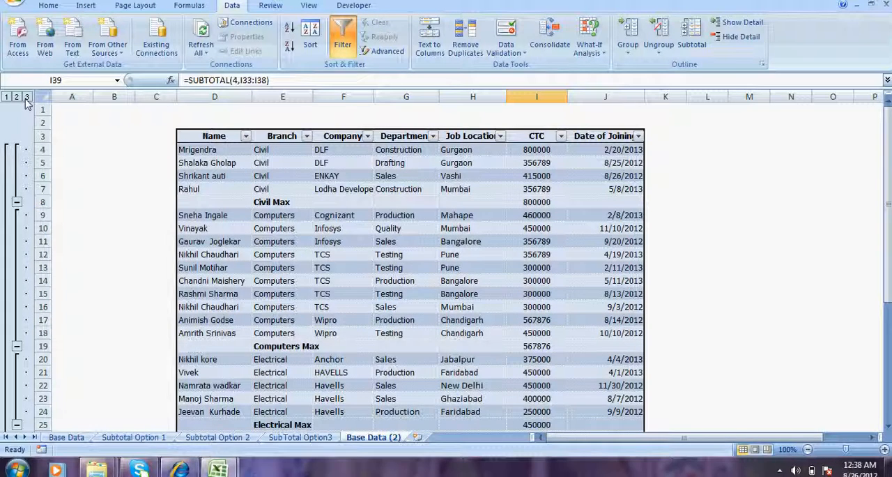
{"action": "left_click", "coordinate": [225, 161]}
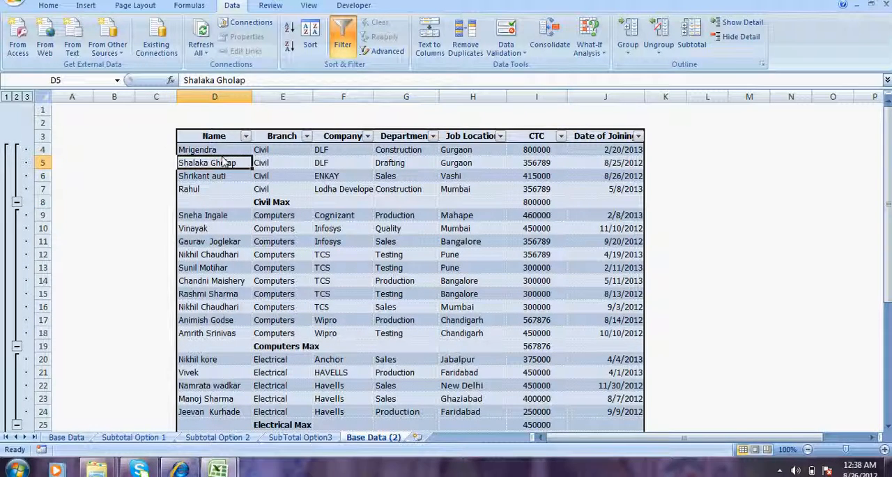
{"action": "left_click", "coordinate": [545, 152]}
{"action": "left_click", "coordinate": [548, 158]}
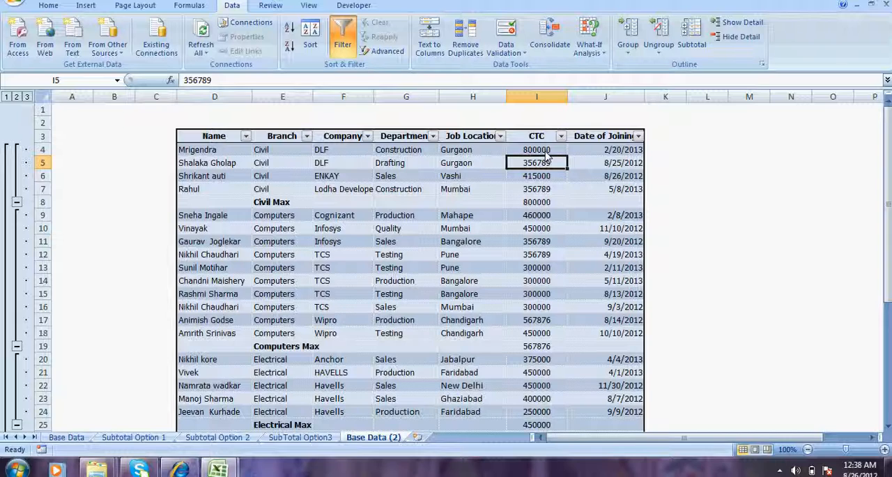
{"action": "key", "text": "Down"}
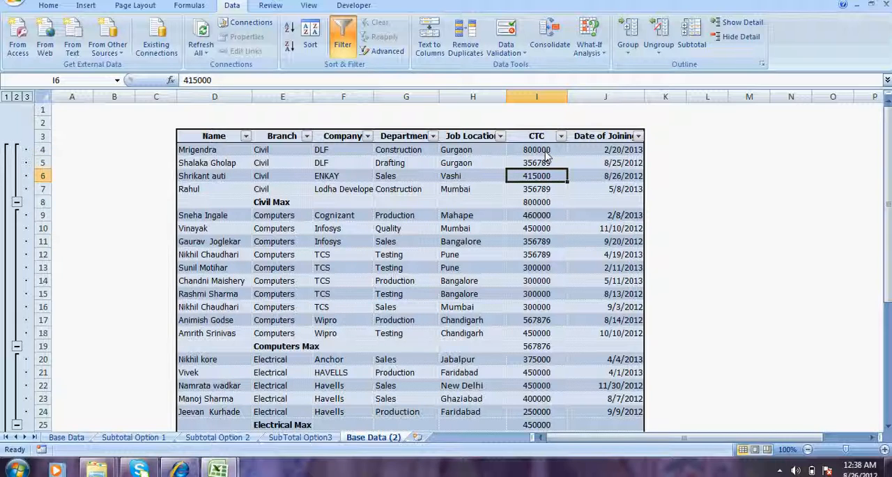
{"action": "key", "text": "Down"}
{"action": "key", "text": "Down"}
{"action": "key", "text": "Down"}
{"action": "key", "text": "Down"}
{"action": "key", "text": "Down"}
{"action": "key", "text": "Down"}
{"action": "key", "text": "Down"}
{"action": "key", "text": "Down"}
{"action": "key", "text": "Down"}
{"action": "key", "text": "Down"}
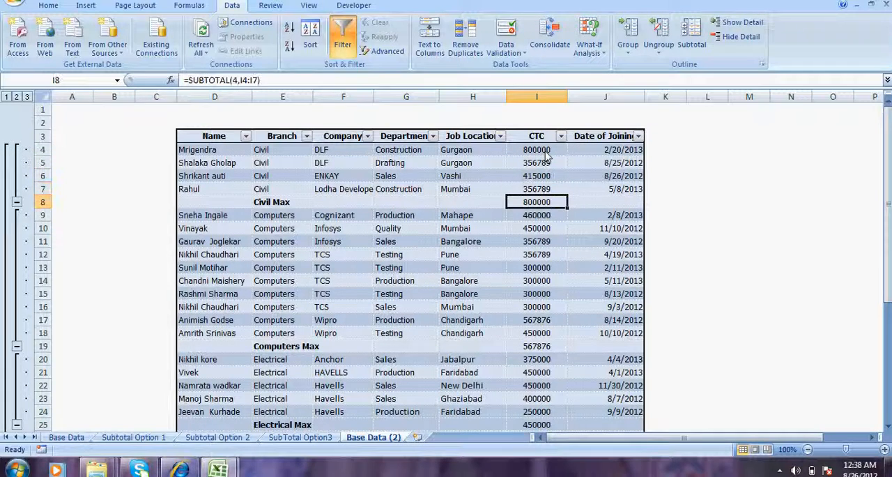
{"action": "key", "text": "Down"}
{"action": "key", "text": "Down"}
{"action": "key", "text": "Down"}
{"action": "key", "text": "Down"}
{"action": "key", "text": "Down"}
{"action": "key", "text": "Down"}
{"action": "key", "text": "Down"}
{"action": "key", "text": "Down"}
{"action": "key", "text": "Down"}
{"action": "key", "text": "Down"}
{"action": "key", "text": "Down"}
{"action": "key", "text": "Down"}
{"action": "key", "text": "Down"}
{"action": "key", "text": "Down"}
{"action": "key", "text": "Down"}
{"action": "key", "text": "Down"}
{"action": "key", "text": "Down"}
{"action": "key", "text": "Down"}
{"action": "key", "text": "Down"}
{"action": "key", "text": "Down"}
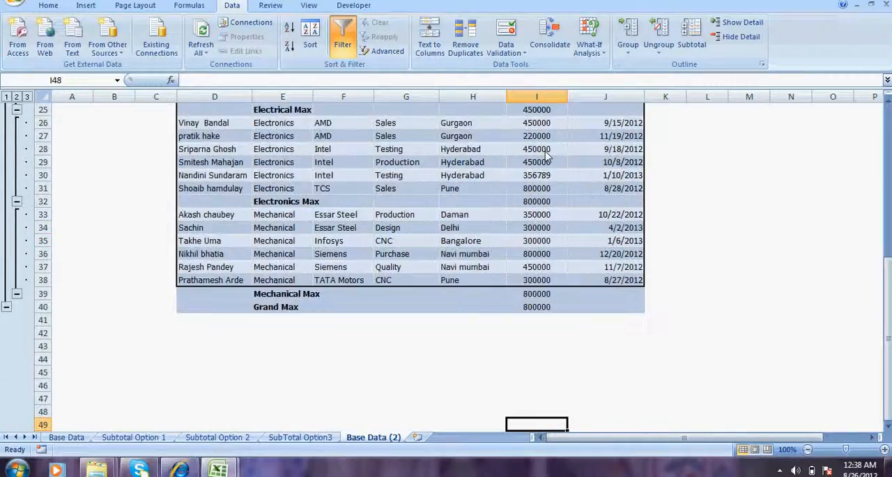
{"action": "key", "text": "Up"}
{"action": "key", "text": "Up"}
{"action": "key", "text": "Up"}
{"action": "key", "text": "Up"}
{"action": "key", "text": "Up"}
{"action": "key", "text": "Up"}
{"action": "key", "text": "Up"}
{"action": "key", "text": "Up"}
{"action": "key", "text": "Up"}
{"action": "key", "text": "Up"}
{"action": "key", "text": "Up"}
{"action": "key", "text": "Up"}
{"action": "key", "text": "Up"}
{"action": "key", "text": "Up"}
{"action": "key", "text": "Up"}
{"action": "key", "text": "Up"}
{"action": "key", "text": "Up"}
{"action": "key", "text": "Up"}
{"action": "key", "text": "Up"}
{"action": "key", "text": "Up"}
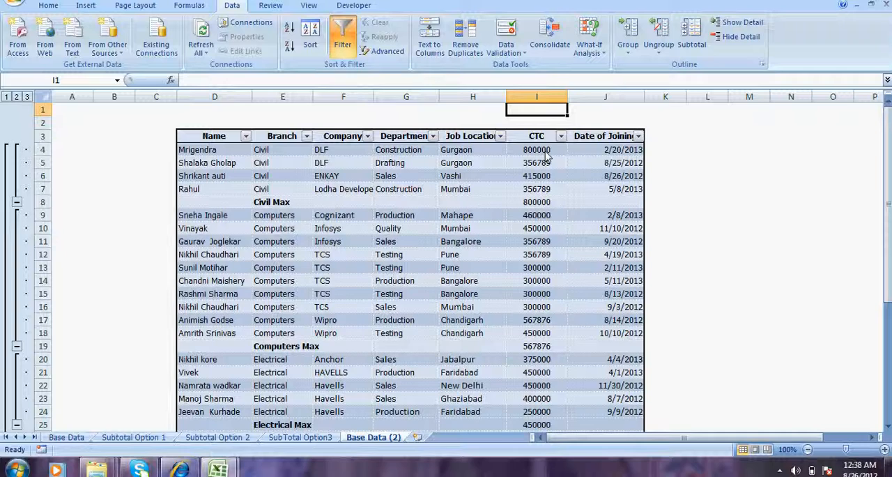
- Examine the average CTC by department example on the Subtotal Option 2 sheet and return to the Base Data (2) sheet
{"action": "left_click", "coordinate": [409, 208]}
{"action": "left_click", "coordinate": [369, 241]}
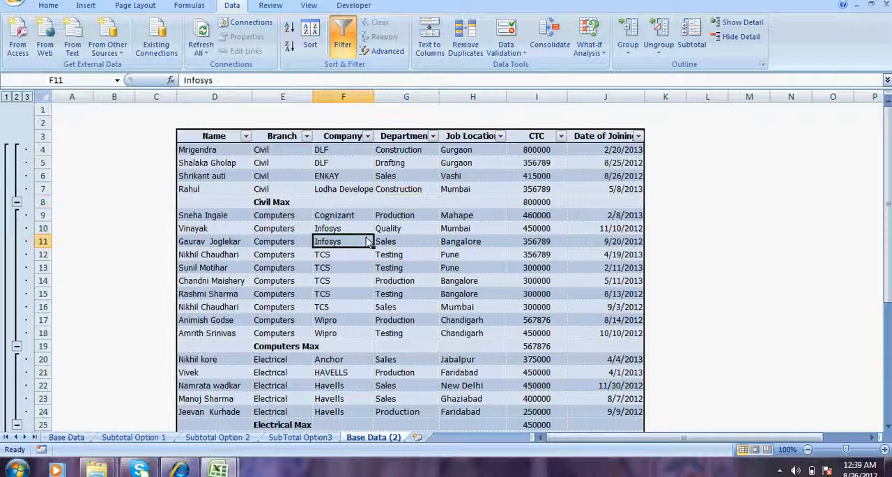
{"action": "left_click", "coordinate": [421, 255]}
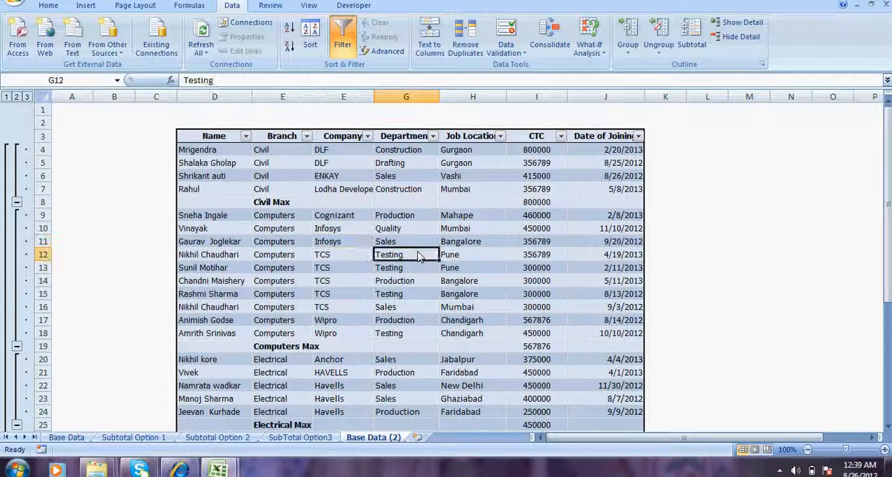
{"action": "left_click", "coordinate": [216, 436]}
{"action": "left_click", "coordinate": [397, 293]}
{"action": "left_click", "coordinate": [889, 120]}
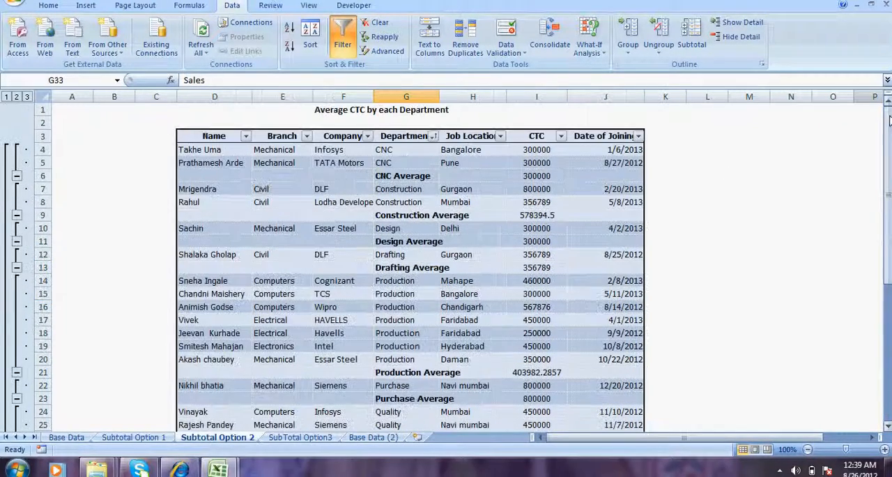
{"action": "left_click", "coordinate": [400, 180]}
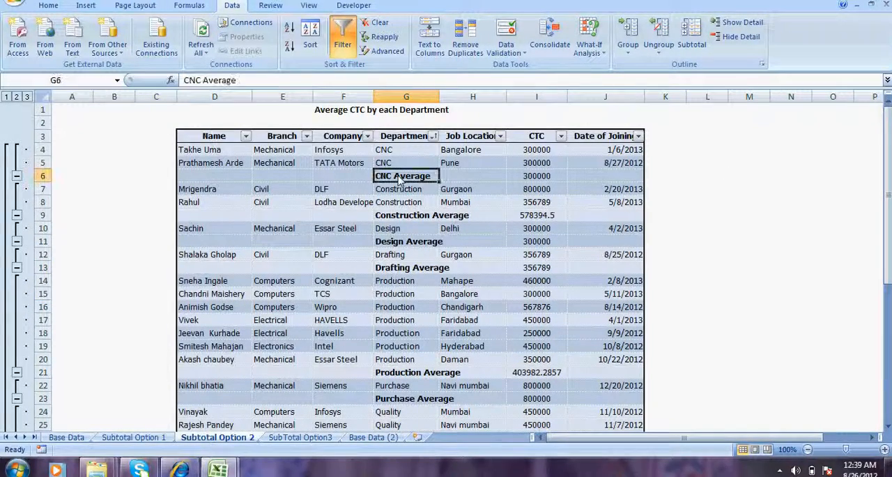
{"action": "left_click", "coordinate": [333, 112]}
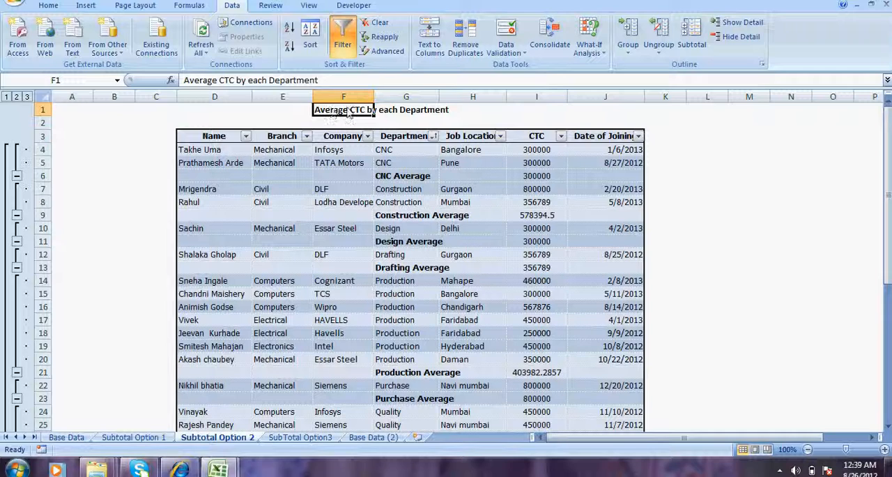
{"action": "left_click", "coordinate": [410, 180]}
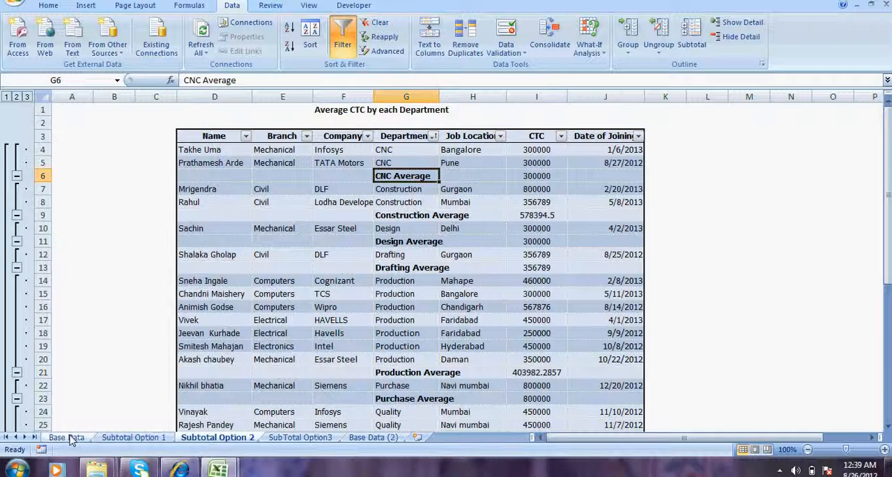
{"action": "left_click", "coordinate": [368, 437]}
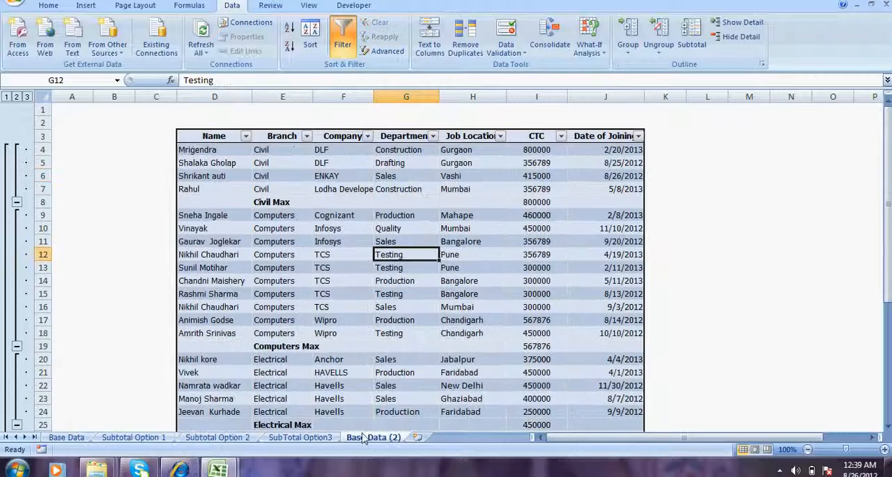
- Create another copy of the Base Data sheet at the end of the Automatic Subtotaling workbook
{"action": "right_click", "coordinate": [74, 441]}
{"action": "left_click", "coordinate": [120, 339]}
{"action": "left_click", "coordinate": [47, 386]}
{"action": "left_click", "coordinate": [77, 356]}
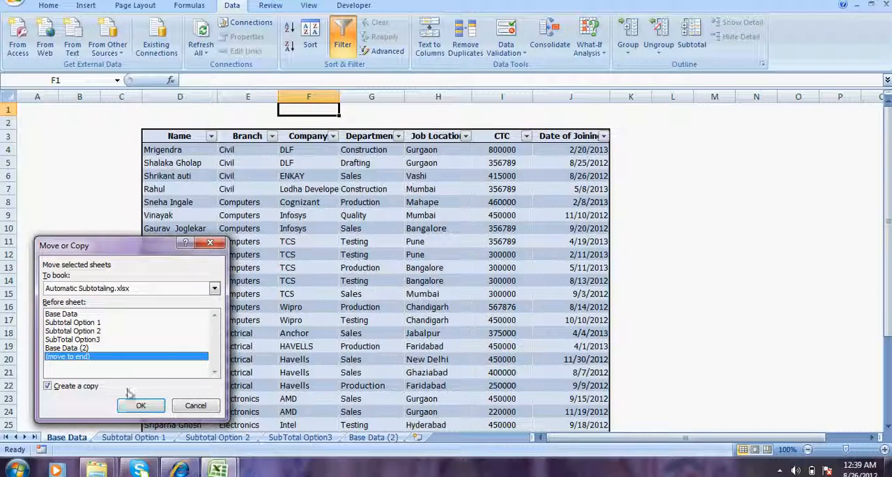
{"action": "left_click", "coordinate": [133, 407]}
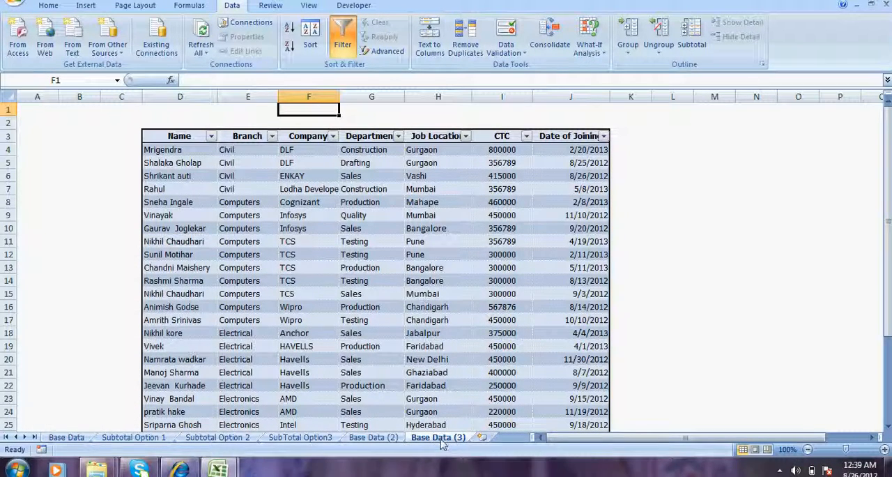
- Sort the table on the Base Data (3) sheet by Department from A to Z
{"action": "left_click", "coordinate": [57, 439]}
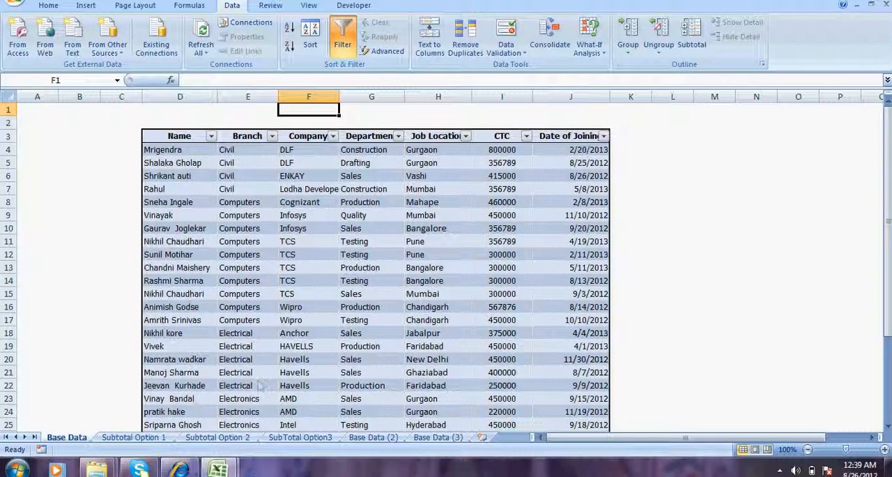
{"action": "left_click", "coordinate": [437, 437]}
{"action": "left_click", "coordinate": [444, 281]}
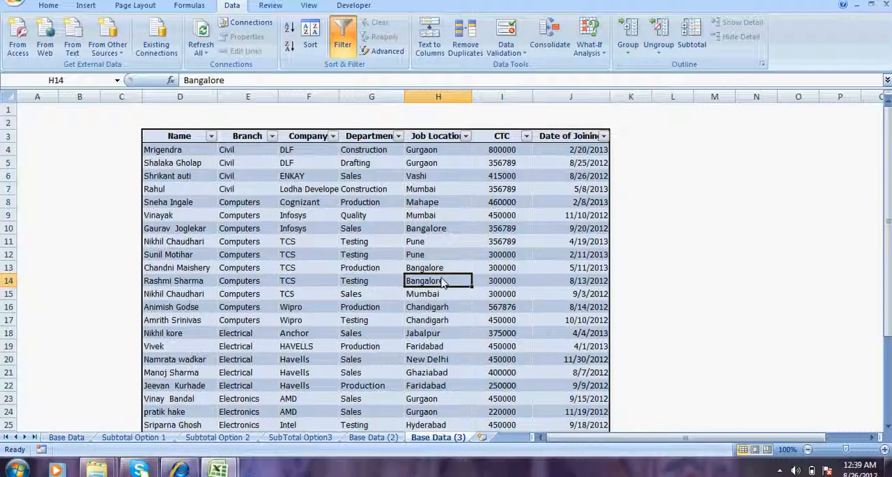
{"action": "left_click", "coordinate": [399, 137]}
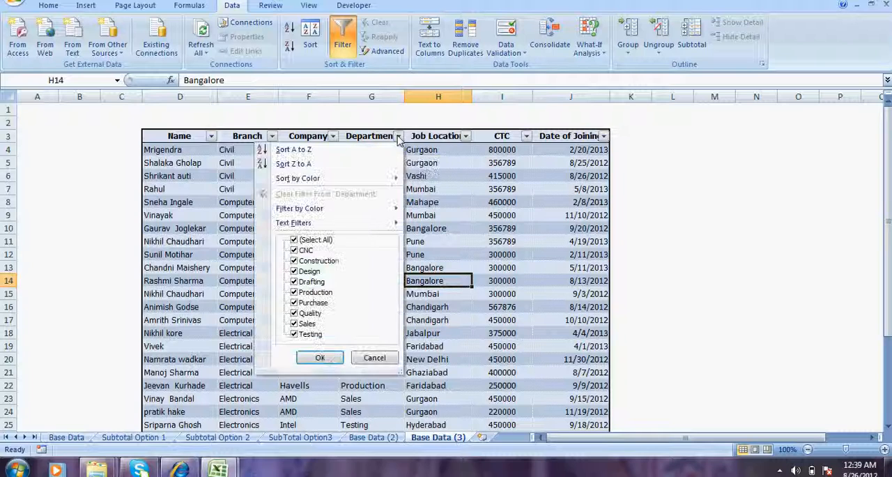
{"action": "left_click", "coordinate": [341, 151]}
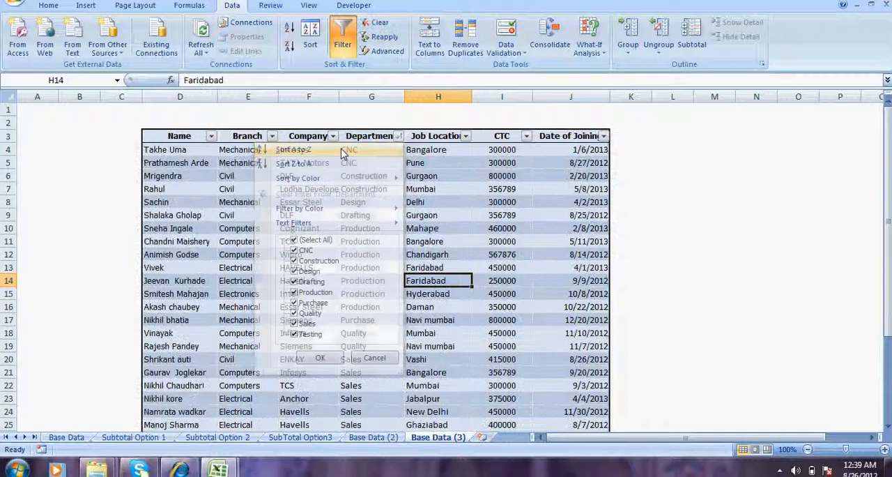
- Start the Subtotal command on the sorted table and set it to subtotal at each change in Department
{"action": "left_click", "coordinate": [463, 202]}
{"action": "left_click", "coordinate": [364, 180]}
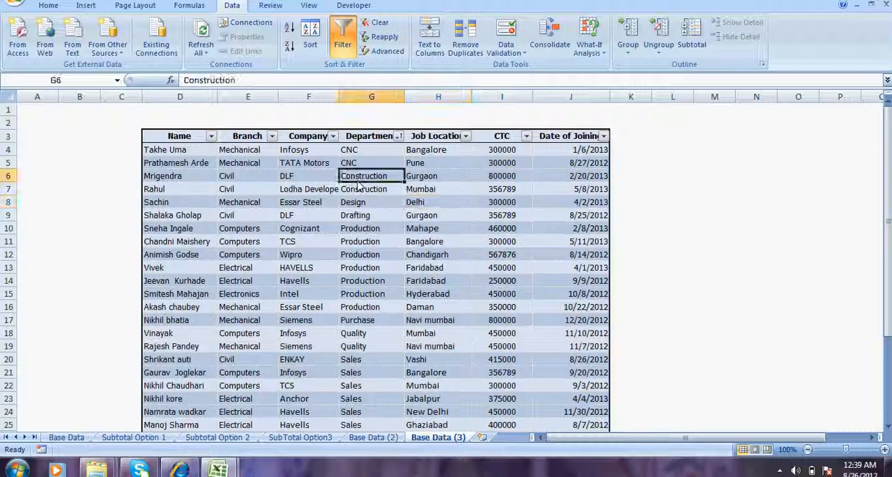
{"action": "left_click", "coordinate": [693, 38]}
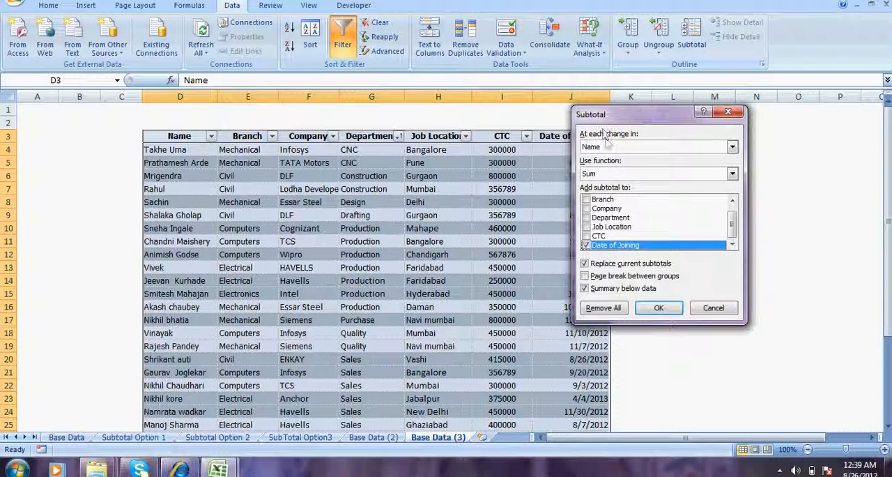
{"action": "left_click", "coordinate": [653, 147]}
{"action": "left_click", "coordinate": [622, 184]}
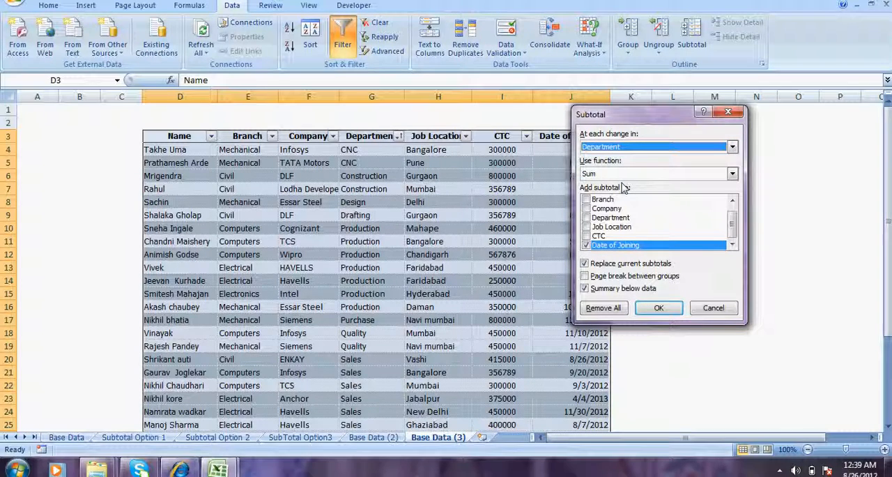
- Use the Average function on CTC only, excluding Date of Joining, and apply the department subtotals to the table
{"action": "left_click", "coordinate": [620, 174]}
{"action": "left_click", "coordinate": [619, 203]}
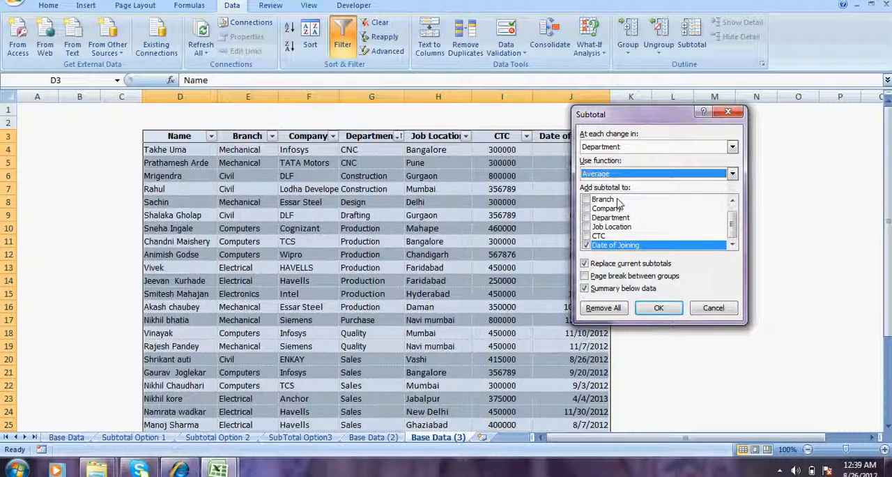
{"action": "left_click", "coordinate": [586, 237]}
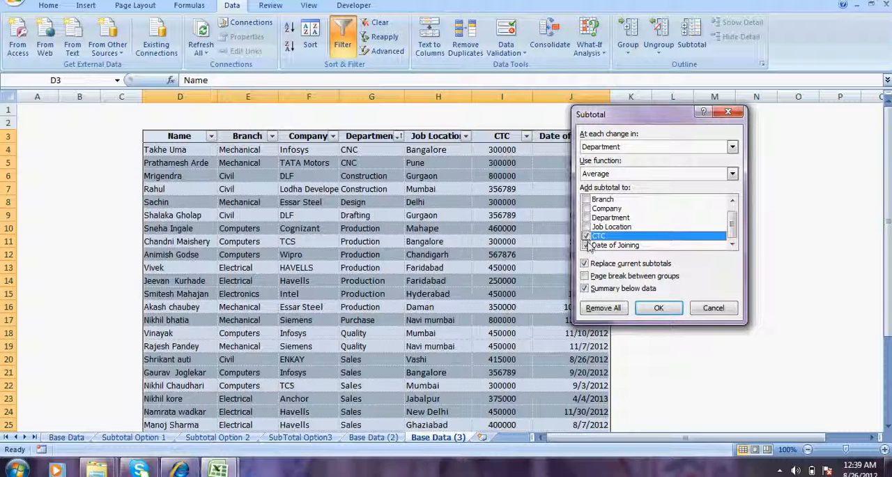
{"action": "left_click", "coordinate": [655, 308]}
{"action": "left_click", "coordinate": [535, 244]}
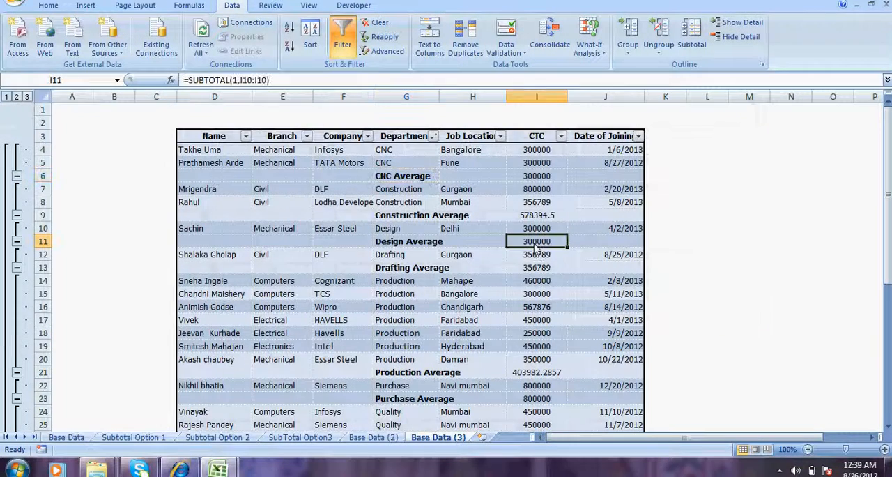
- Review the grand average and department average CTC at the outline's summary levels, and expand all records again
{"action": "left_click", "coordinate": [5, 97]}
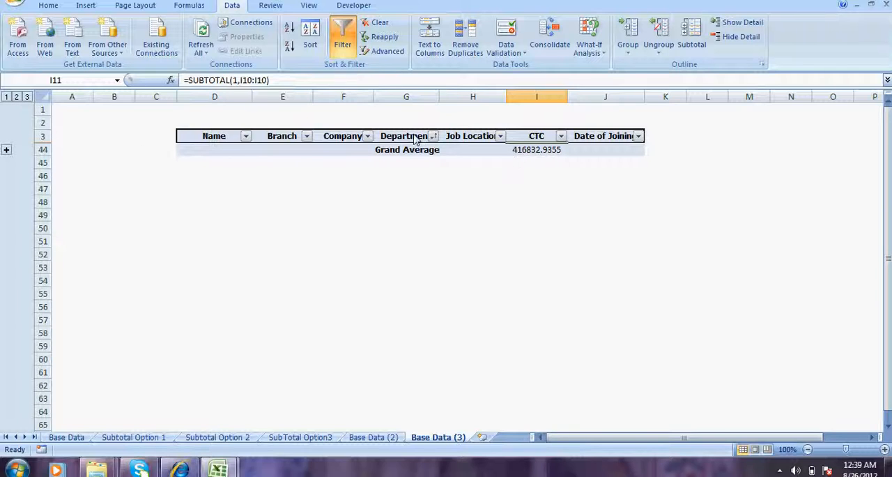
{"action": "left_click", "coordinate": [16, 97]}
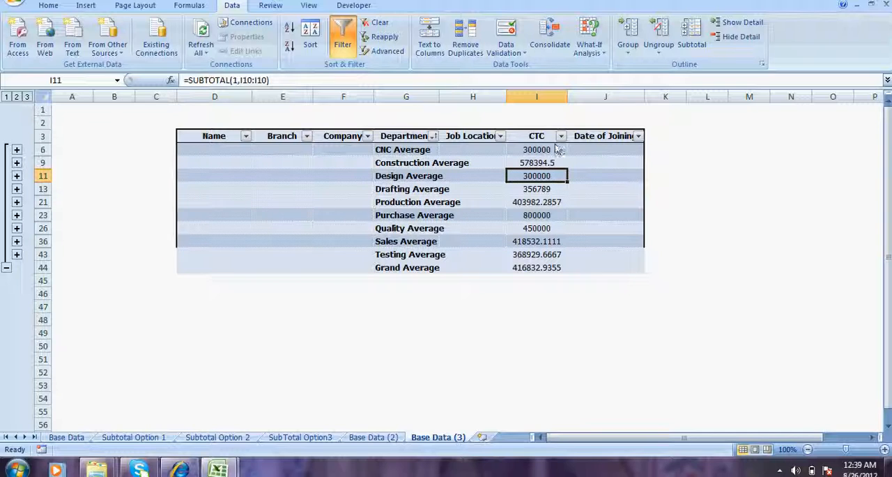
{"action": "left_click", "coordinate": [545, 165]}
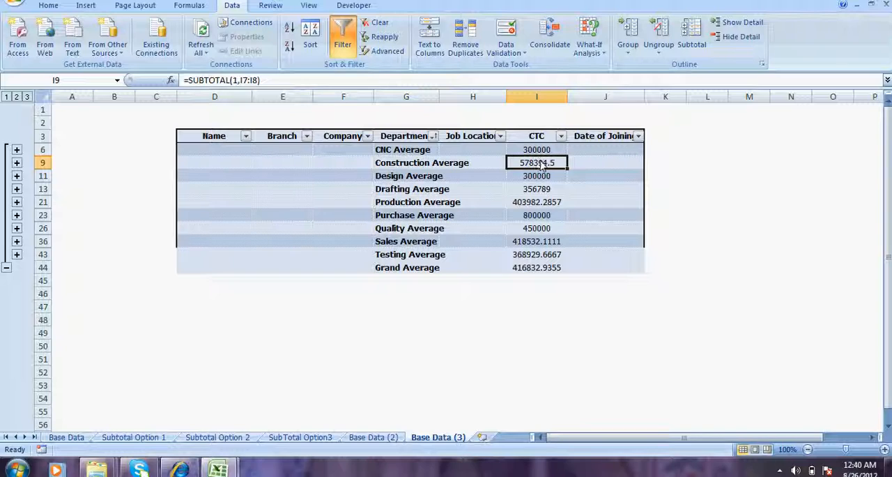
{"action": "left_click", "coordinate": [555, 245]}
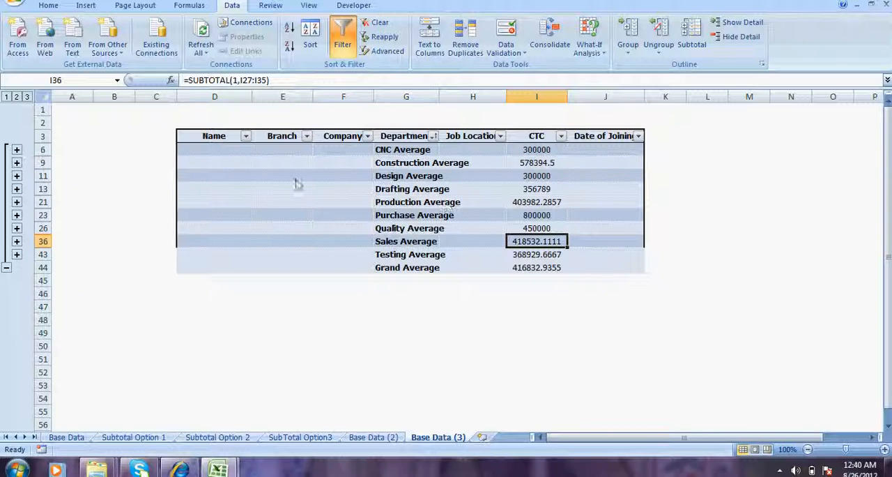
{"action": "left_click", "coordinate": [27, 96]}
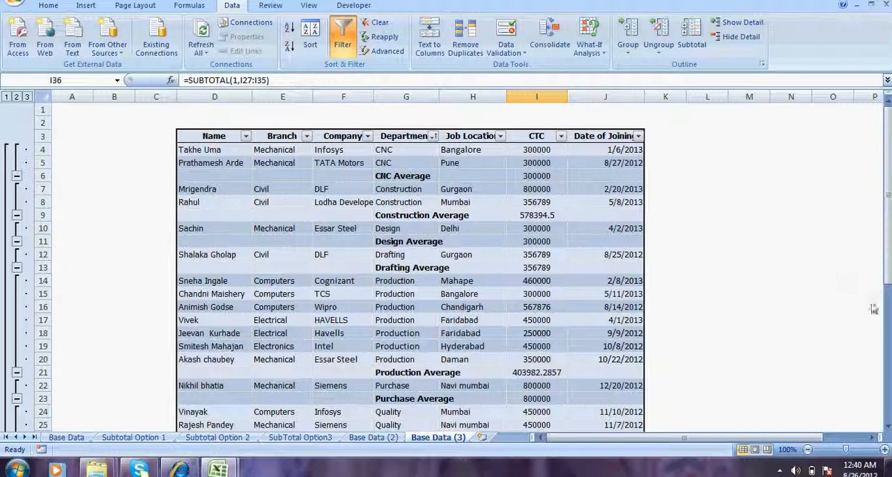
{"action": "left_click", "coordinate": [779, 470]}
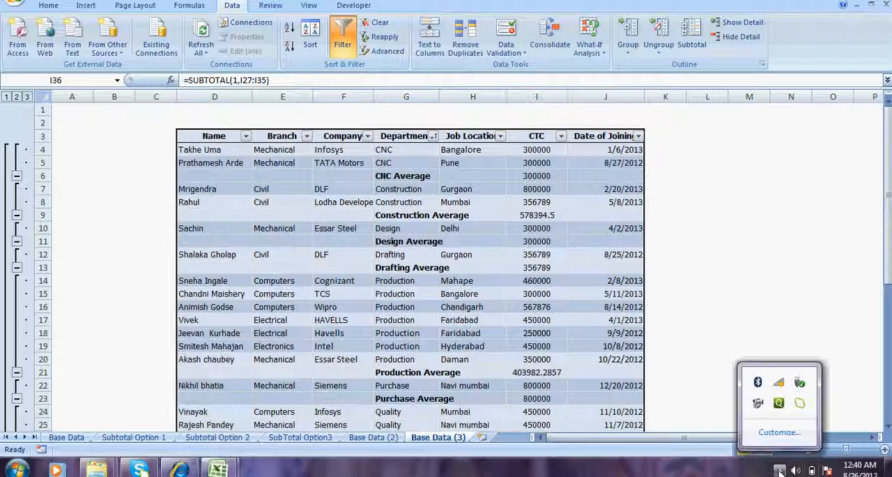
{"action": "left_click", "coordinate": [756, 404]}
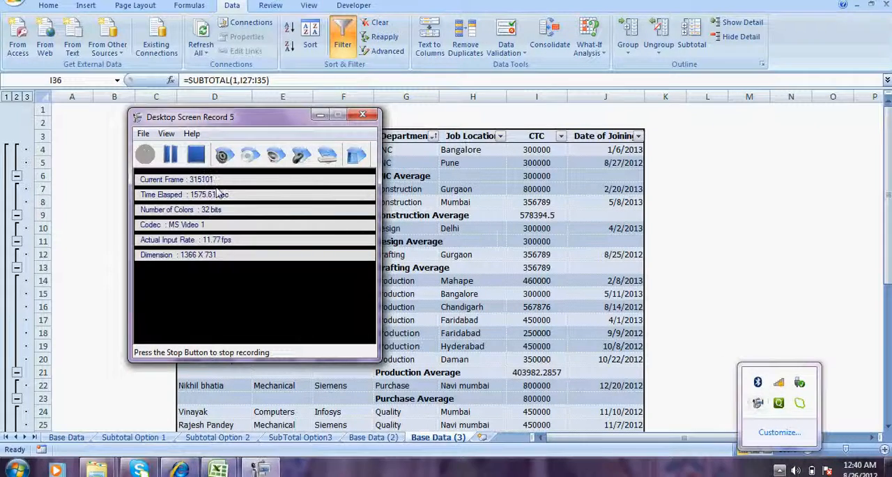